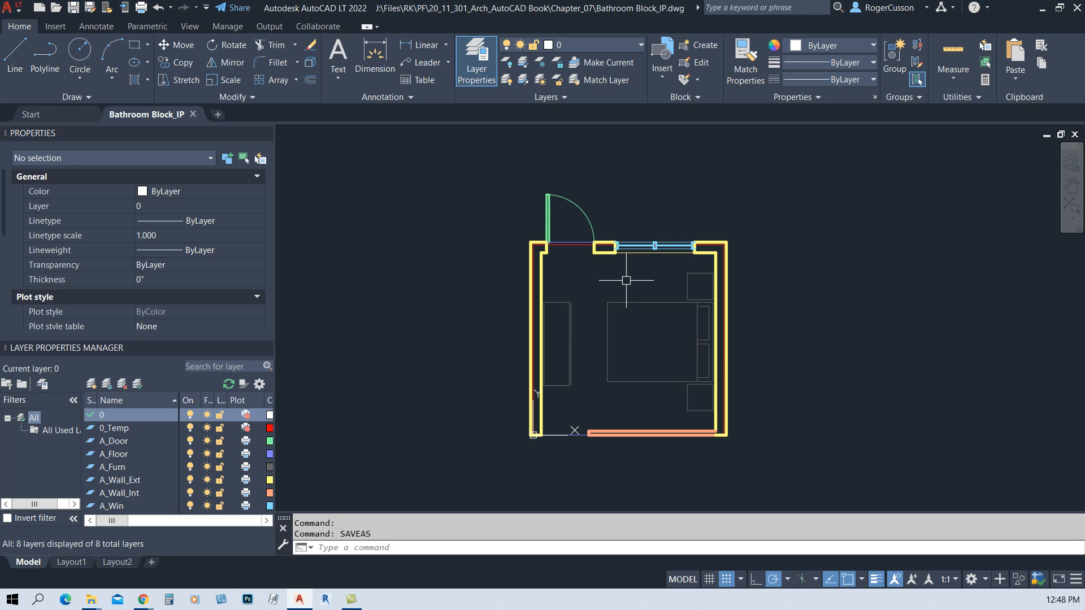
# Erase the bed, nightstands and dresser from inside the room
pyautogui.scroll(2, 628, 281)
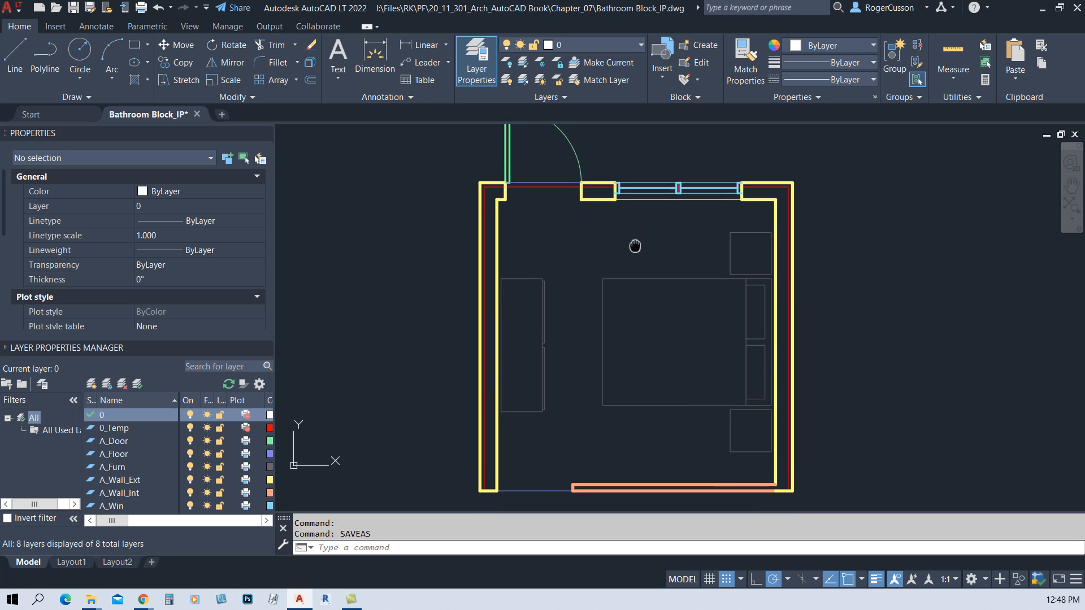
pyautogui.write('e')
pyautogui.press('Return')
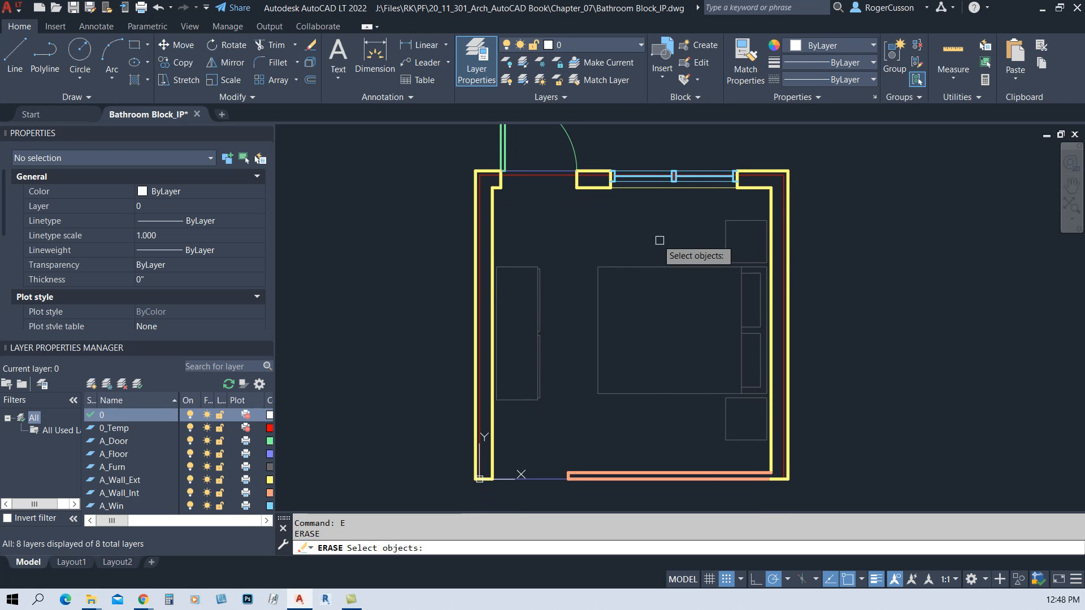
pyautogui.click(749, 244)
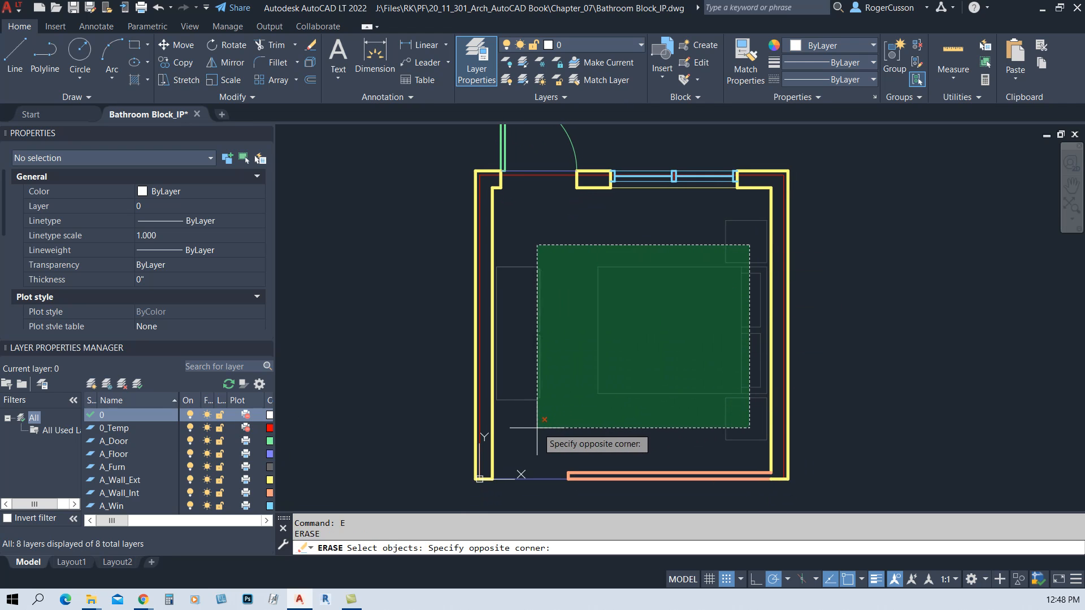
pyautogui.click(505, 454)
pyautogui.press('Return')
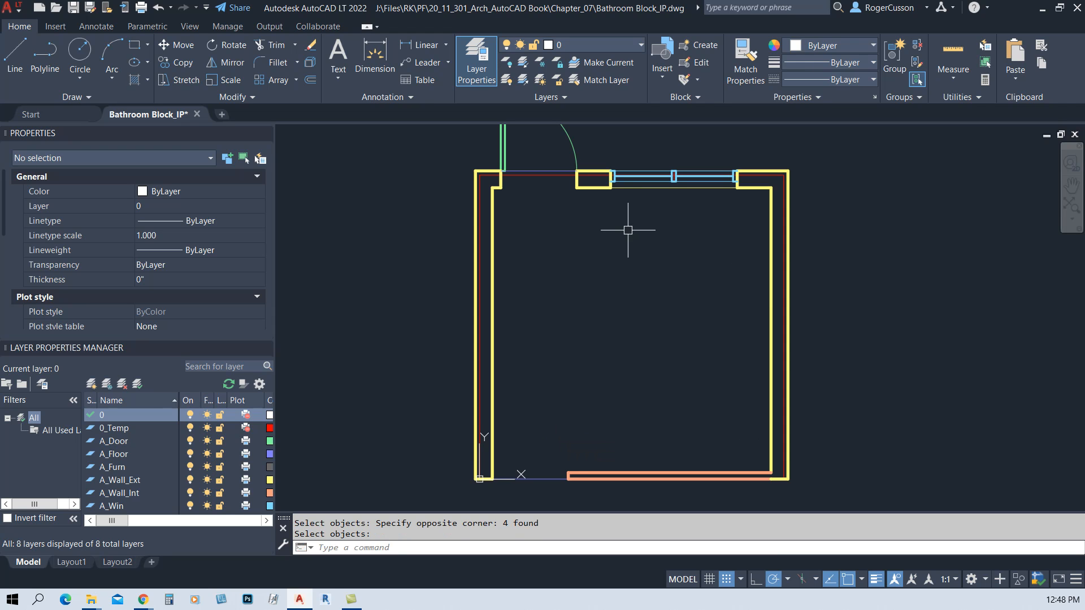
# Move the window and its jamb lines out of the upper wall, horizontally to the empty area right of the room
pyautogui.moveTo(631, 231)
pyautogui.mouseDown(button='middle')
pyautogui.moveTo(617, 279)
pyautogui.moveTo(570, 319)
pyautogui.mouseUp(button='middle')
pyautogui.write('e')
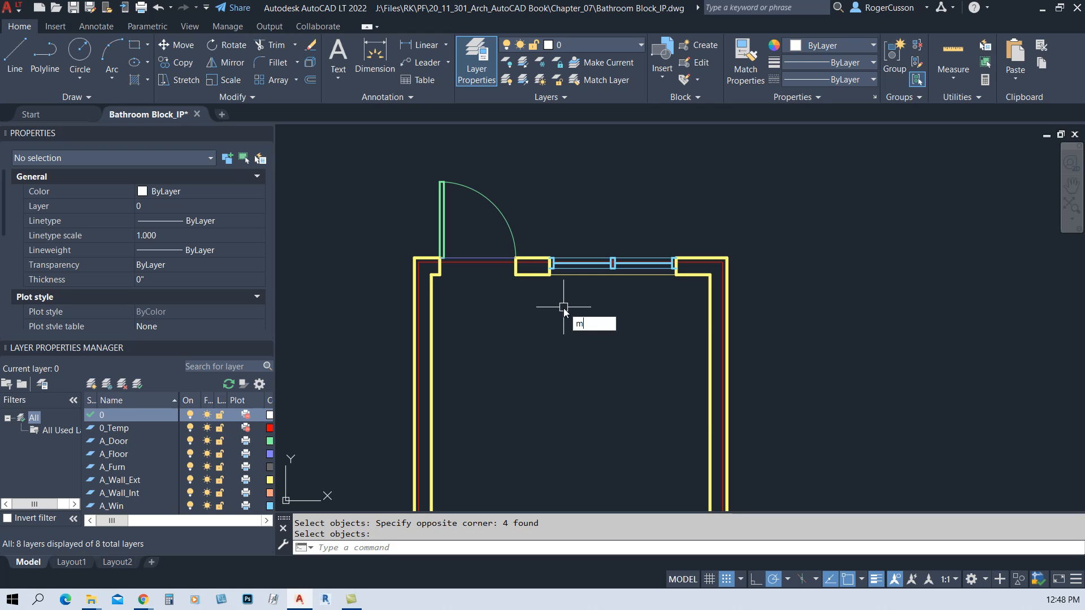
pyautogui.press('Return')
pyautogui.write('m')
pyautogui.press('Return')
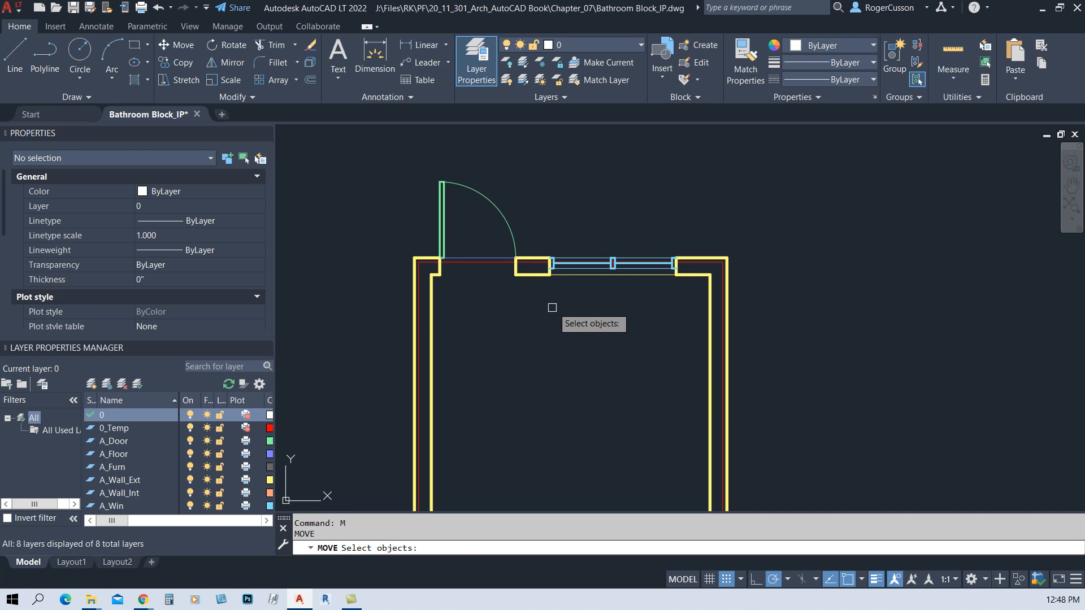
pyautogui.click(538, 308)
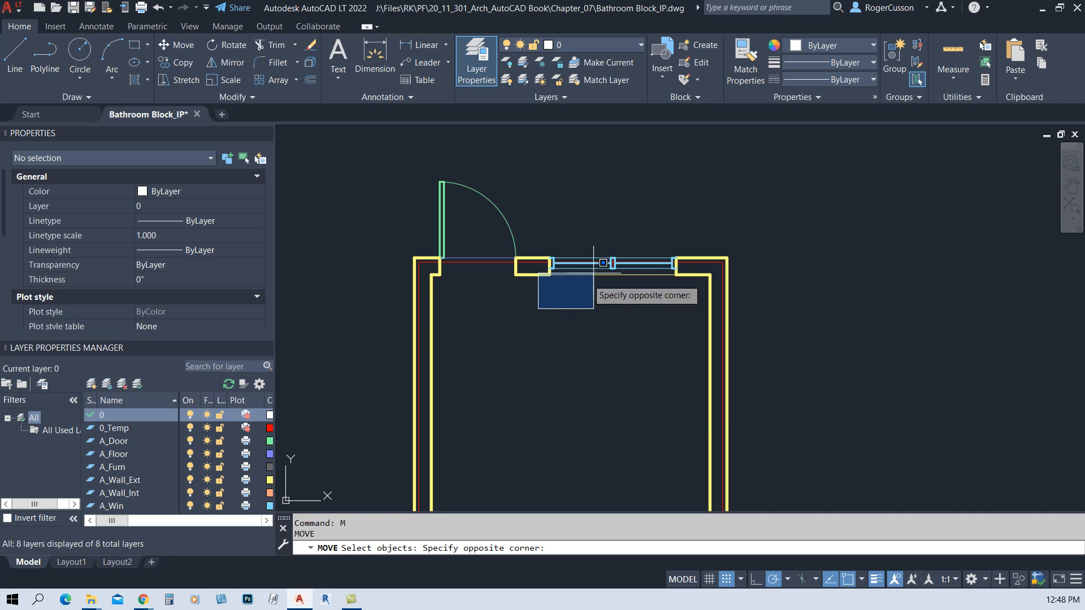
pyautogui.click(695, 208)
pyautogui.press('Return')
pyautogui.click(617, 208)
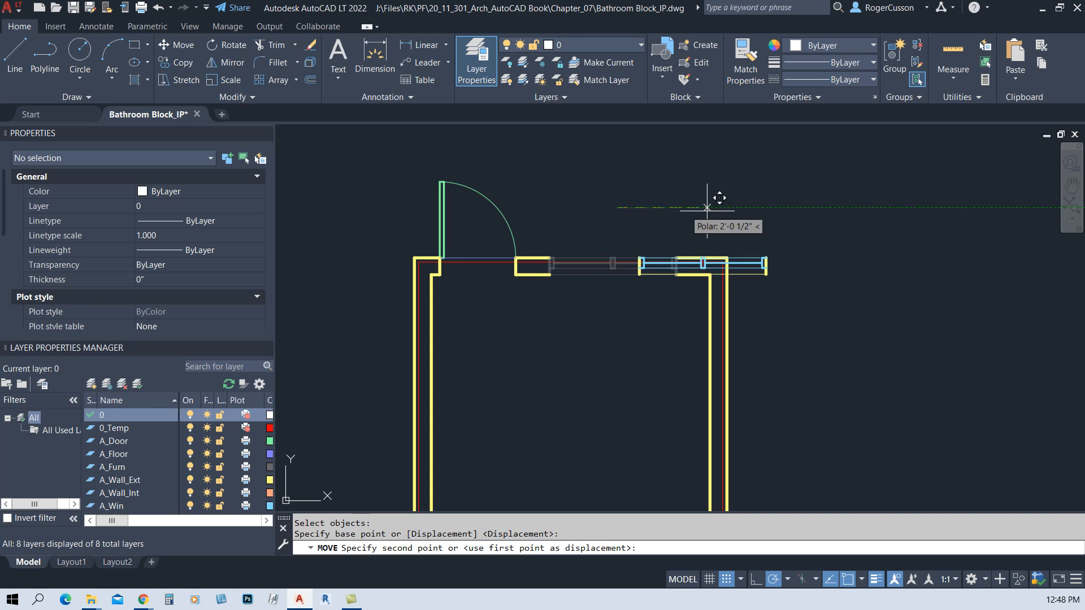
pyautogui.click(984, 208)
# Move the door, its swing, threshold and jamb lines out to the empty area beside the relocated window
pyautogui.press('Return')
pyautogui.write('w')
pyautogui.press('Return')
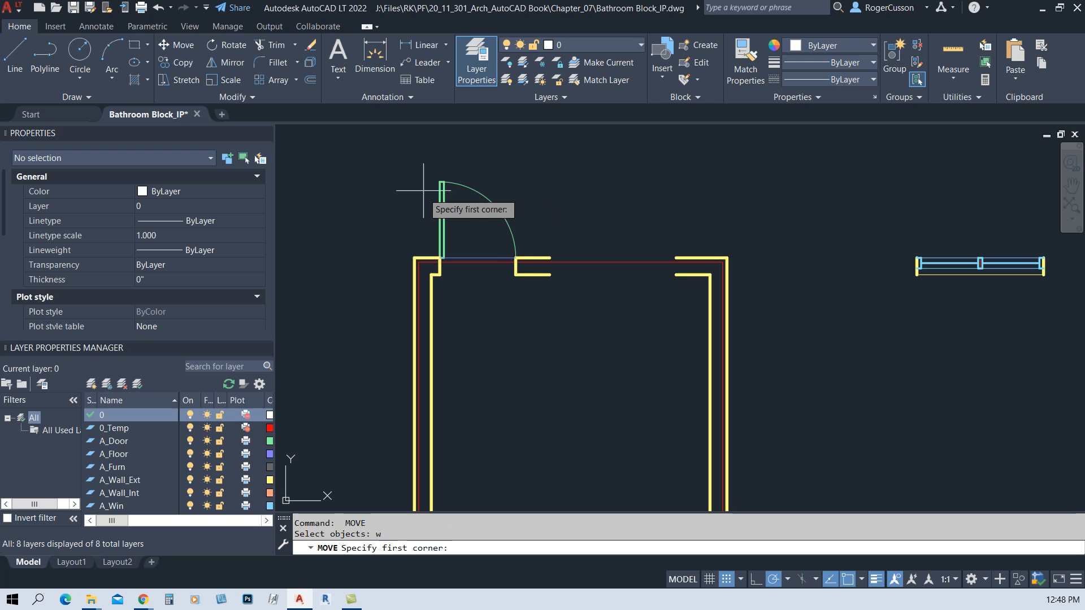
pyautogui.click(436, 174)
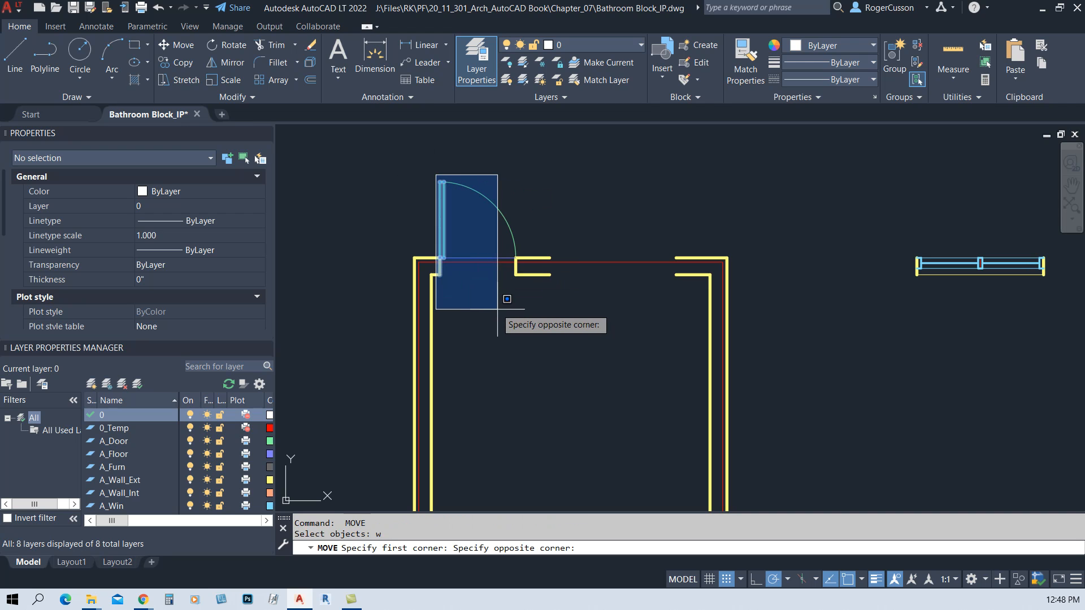
pyautogui.click(527, 305)
pyautogui.press('Return')
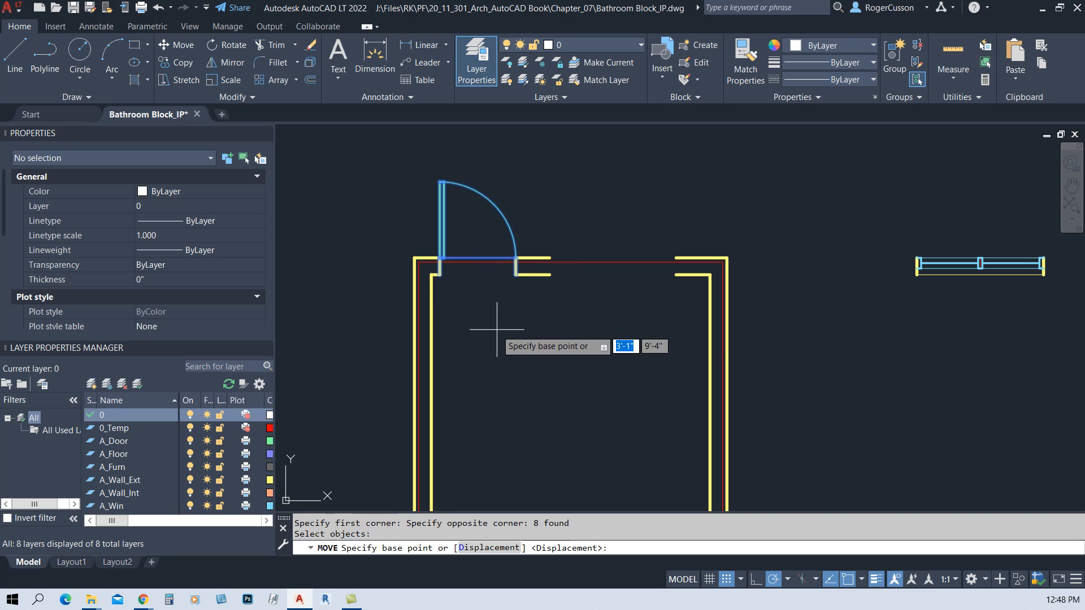
pyautogui.click(494, 315)
pyautogui.click(858, 325)
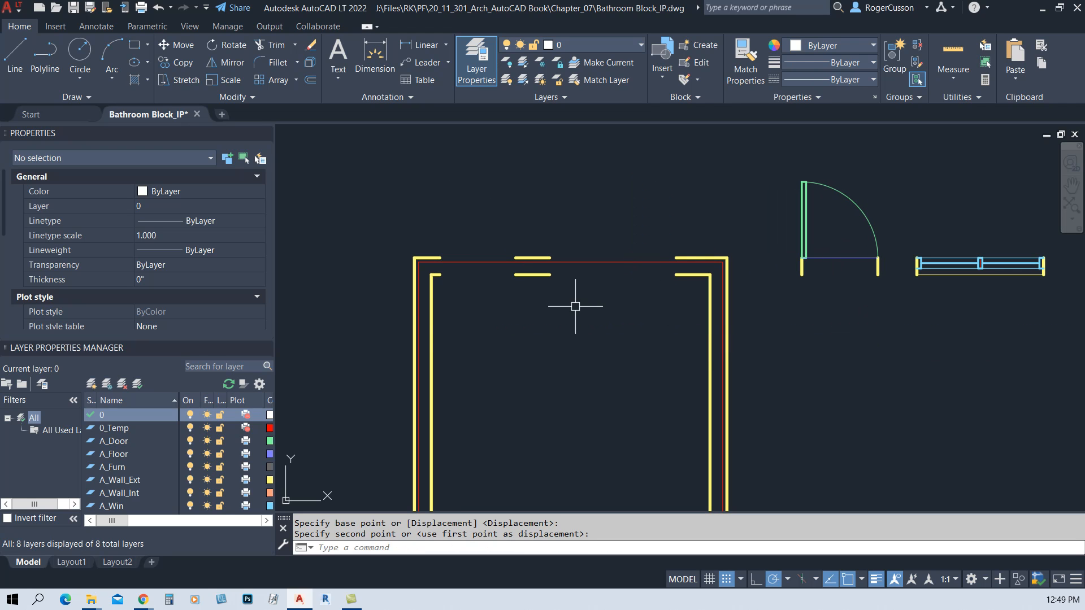
# Erase all the leftover short horizontal exterior wall segments along the room's upper side
pyautogui.write('e')
pyautogui.press('Return')
pyautogui.click(375, 297)
pyautogui.click(599, 220)
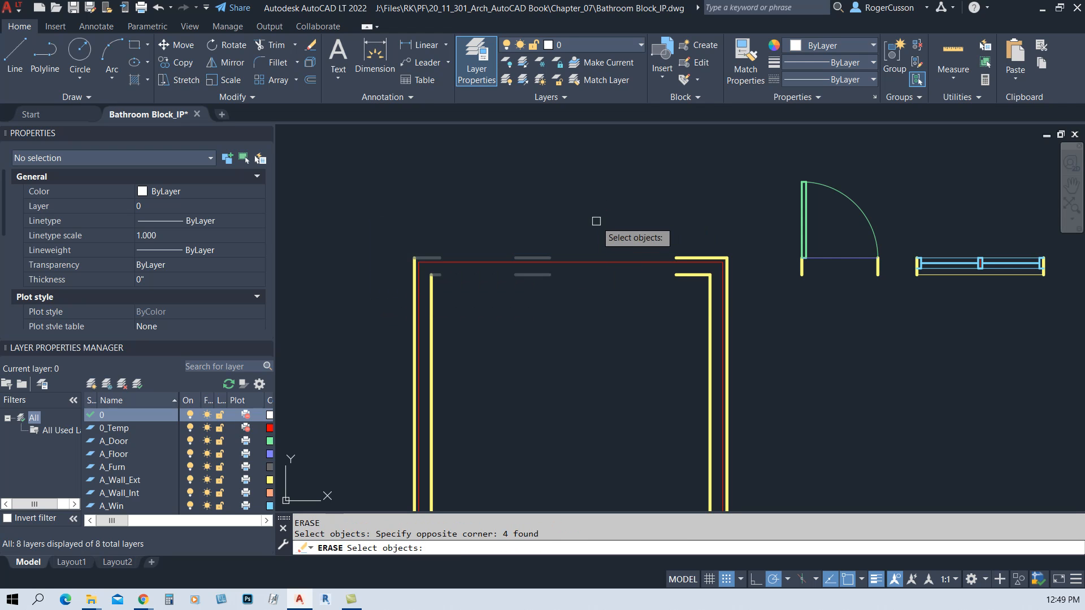
pyautogui.press('Return')
pyautogui.click(640, 296)
pyautogui.click(749, 231)
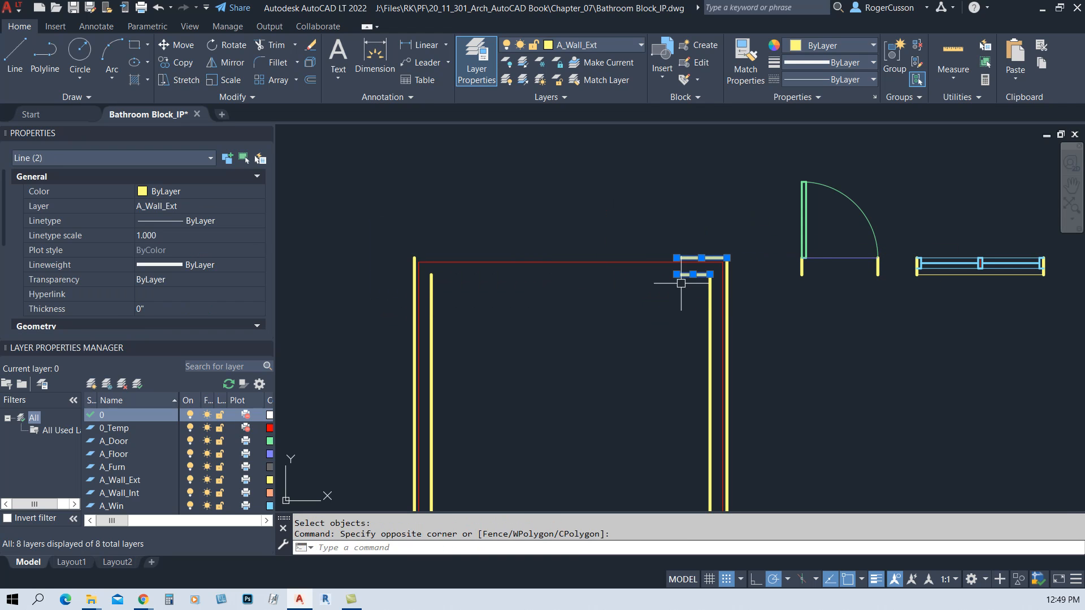
pyautogui.write('e')
pyautogui.press('Return')
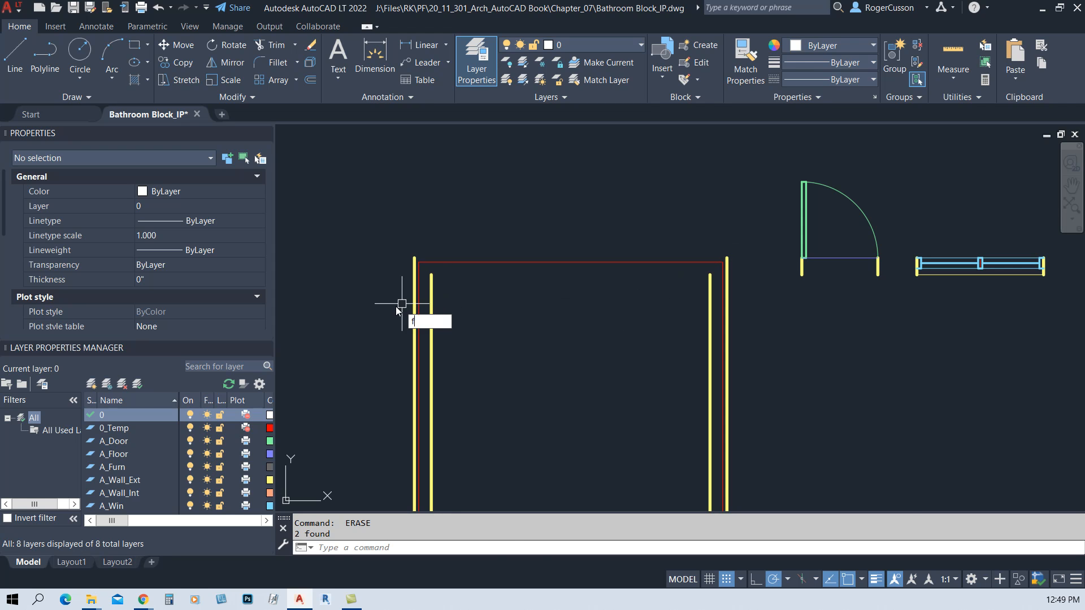
# Fillet the outer left wall line with the red horizontal reference line at the room's upper-left corner
pyautogui.write('f')
pyautogui.press('Return')
pyautogui.scroll(5, 413, 280)
pyautogui.click(409, 267)
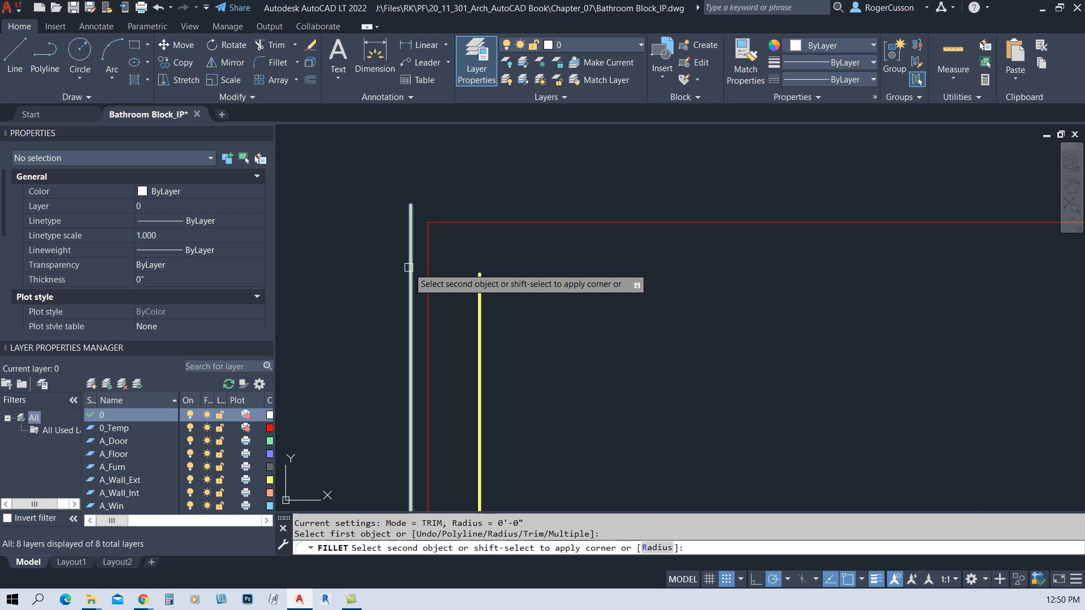
pyautogui.click(479, 222)
# Fillet the red horizontal reference line with the outer right wall line at the room's upper-right corner
pyautogui.scroll(-5, 520, 240)
pyautogui.moveTo(698, 276); pyautogui.dragTo(426, 235, button='middle')
pyautogui.scroll(3, 426, 235)
pyautogui.press('Return')
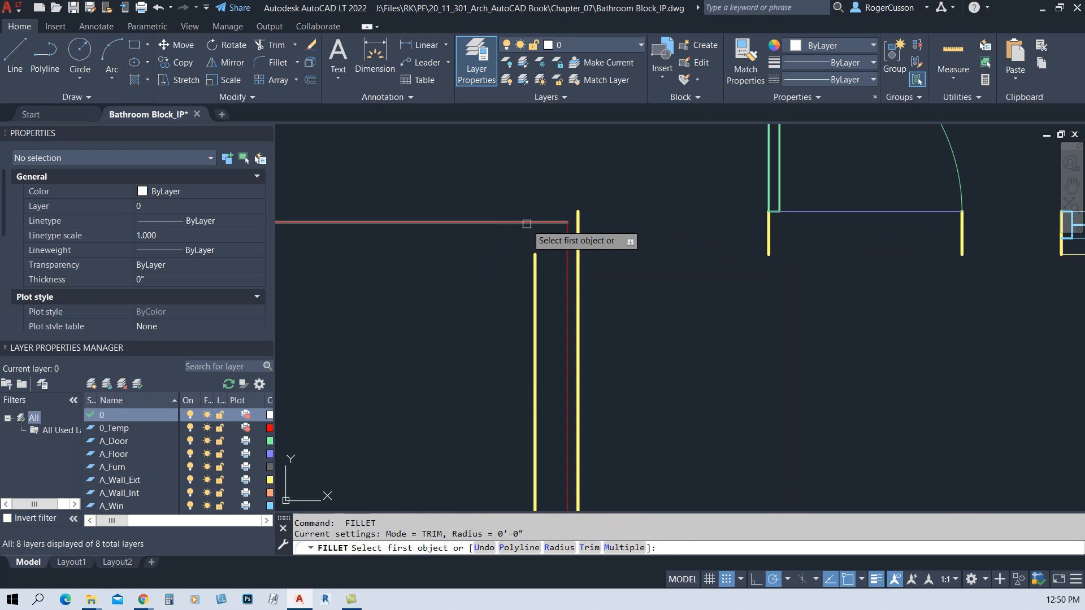
pyautogui.click(527, 224)
pyautogui.press('Escape')
pyautogui.scroll(-3, 546, 291)
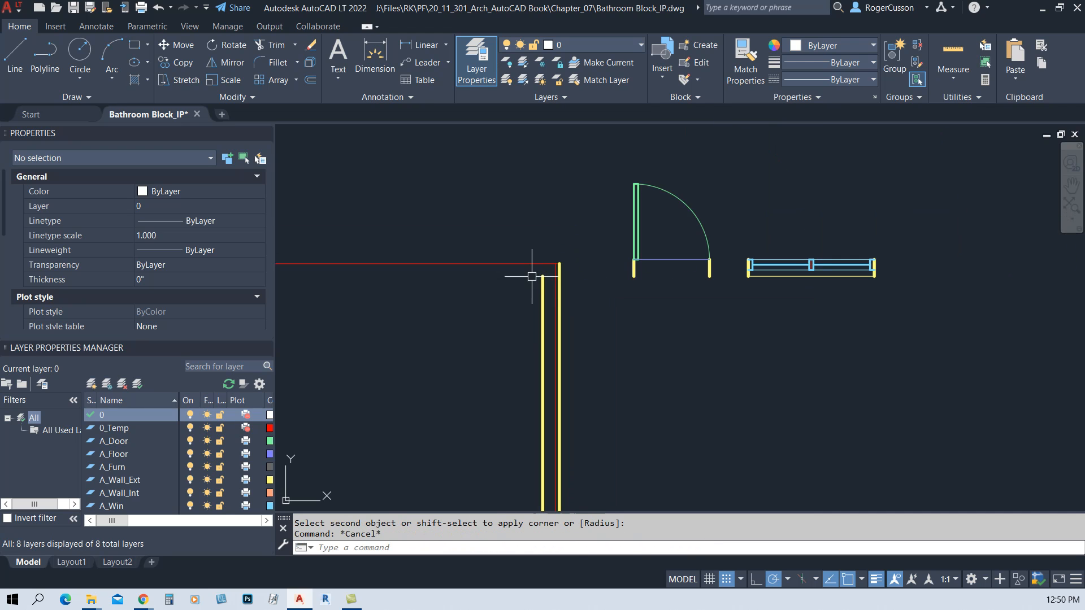
pyautogui.scroll(-2, 523, 274)
pyautogui.moveTo(451, 278); pyautogui.dragTo(603, 280, button='middle')
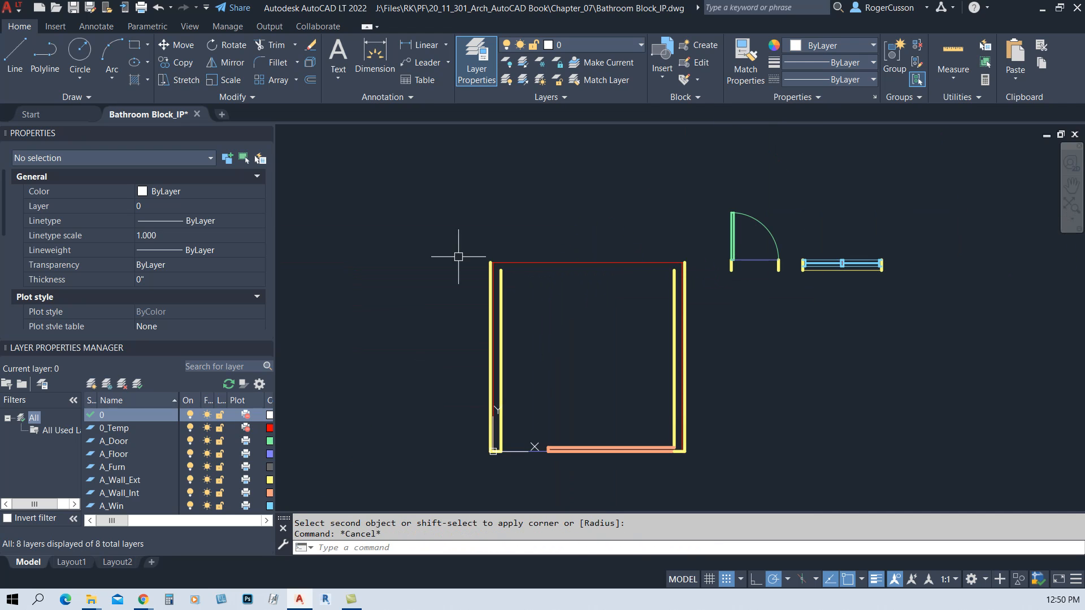
pyautogui.scroll(4, 493, 270)
pyautogui.scroll(-4, 659, 310)
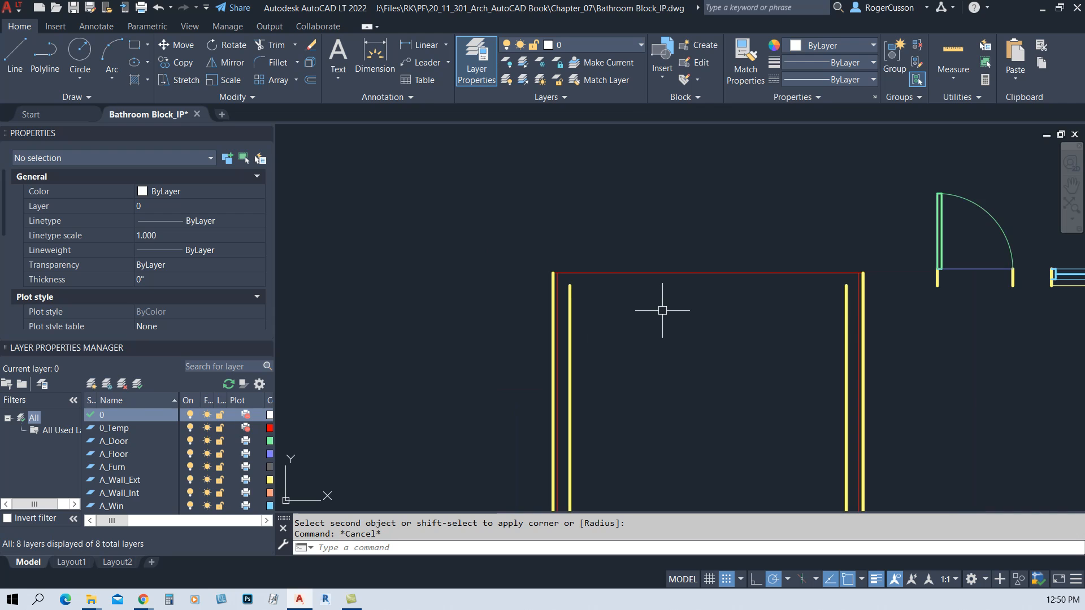
pyautogui.scroll(2, 613, 272)
pyautogui.scroll(-2, 613, 272)
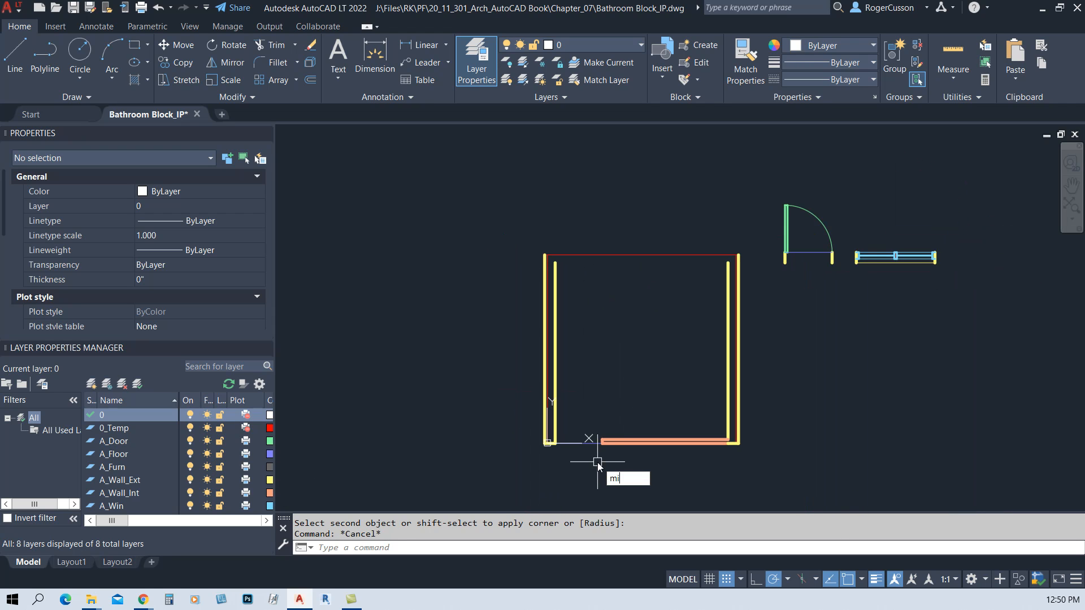
# Mirror the lower interior wall to the room's upper side about a horizontal line through the right wall's midpoint, keeping the source objects
pyautogui.press('Return')
pyautogui.write('w')
pyautogui.press('Return')
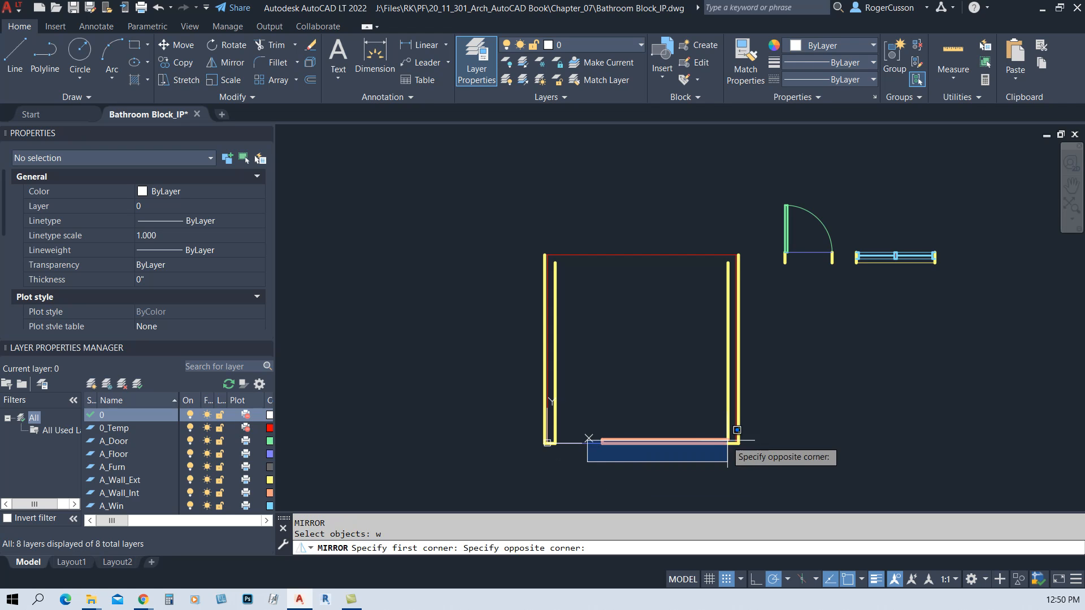
pyautogui.click(751, 418)
pyautogui.scroll(8, 738, 351)
pyautogui.press('Return')
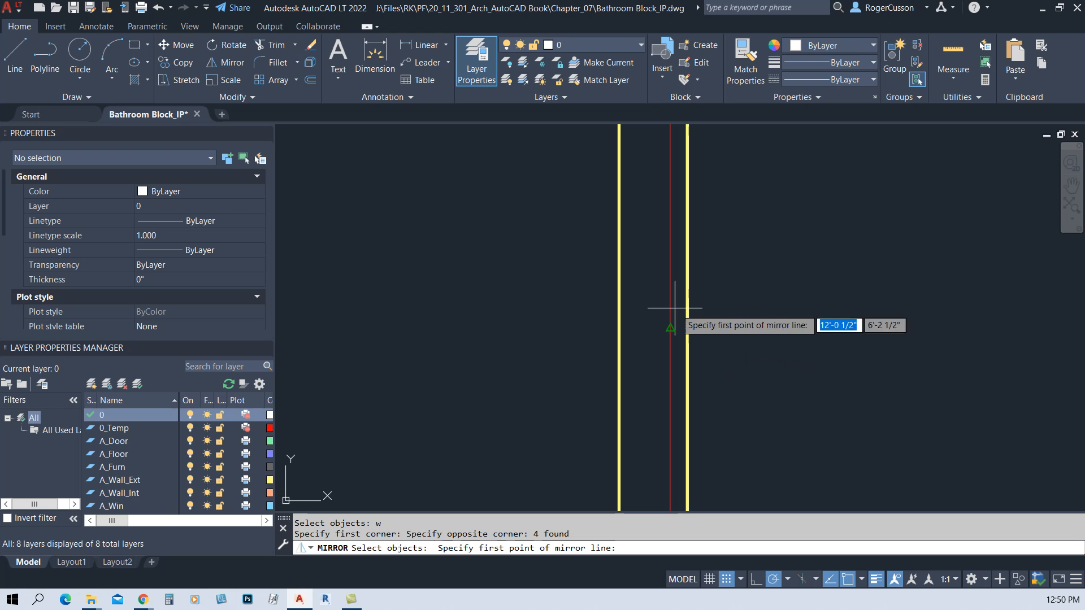
pyautogui.click(662, 328)
pyautogui.scroll(-5, 650, 328)
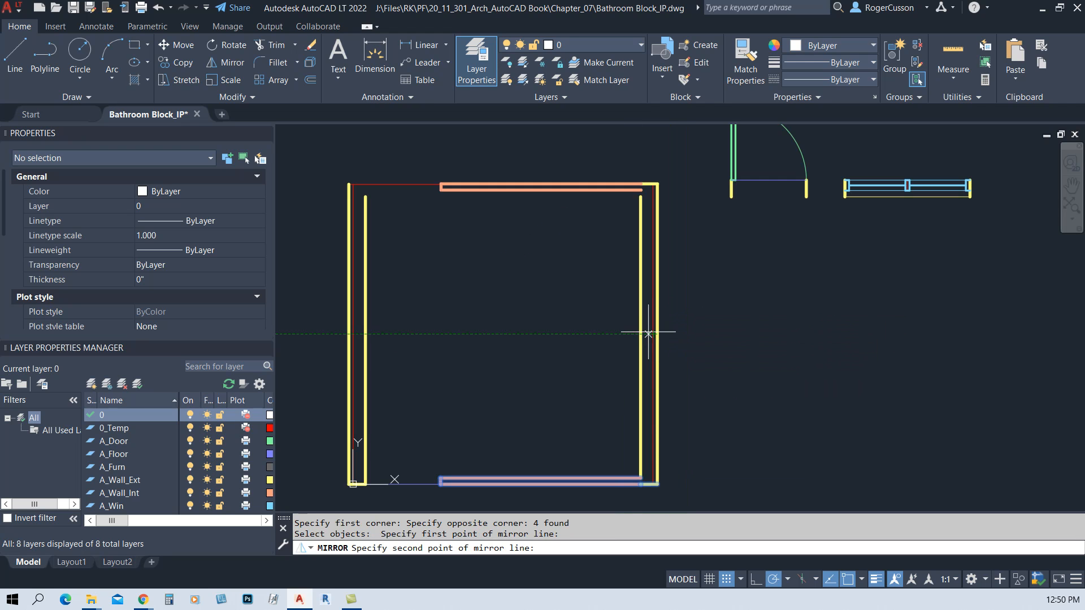
pyautogui.click(548, 334)
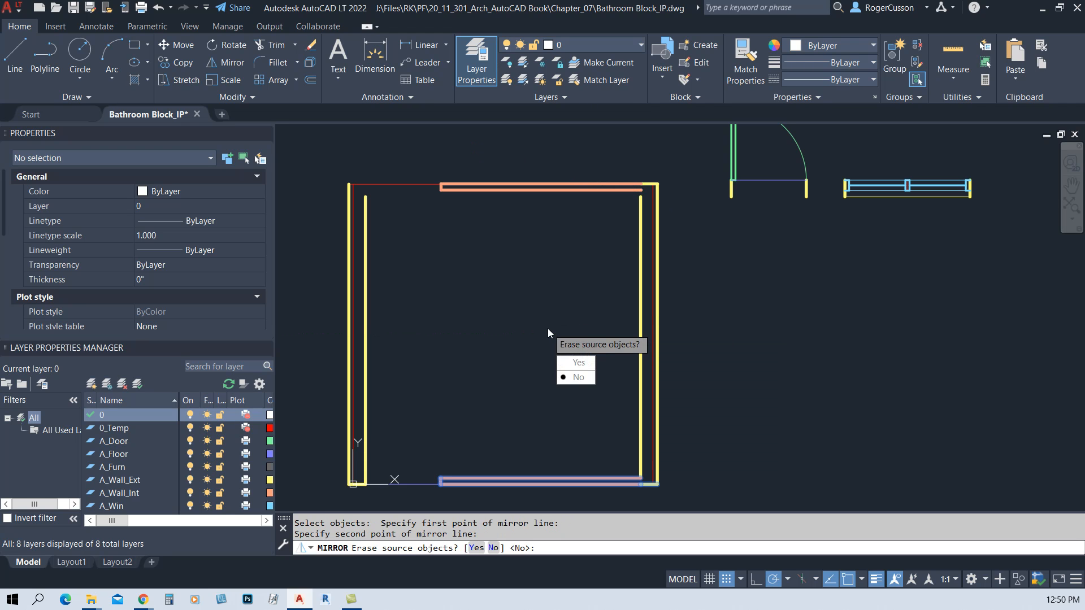
pyautogui.click(577, 377)
pyautogui.press('Escape')
# Extend the inner left wall line up to the red horizontal reference line
pyautogui.write('EX')
pyautogui.press('Return')
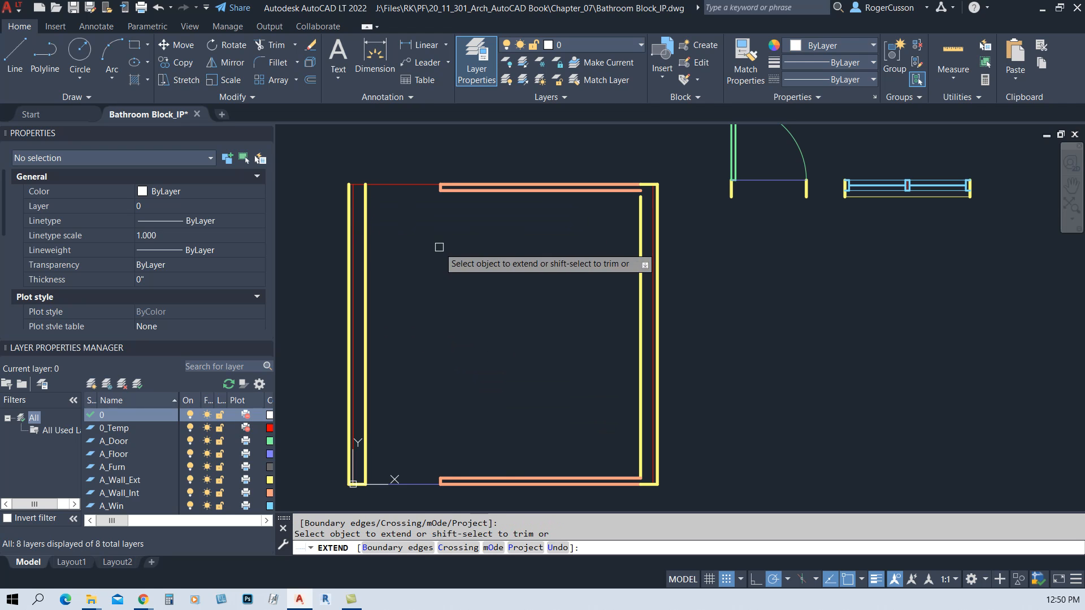
pyautogui.press('Escape')
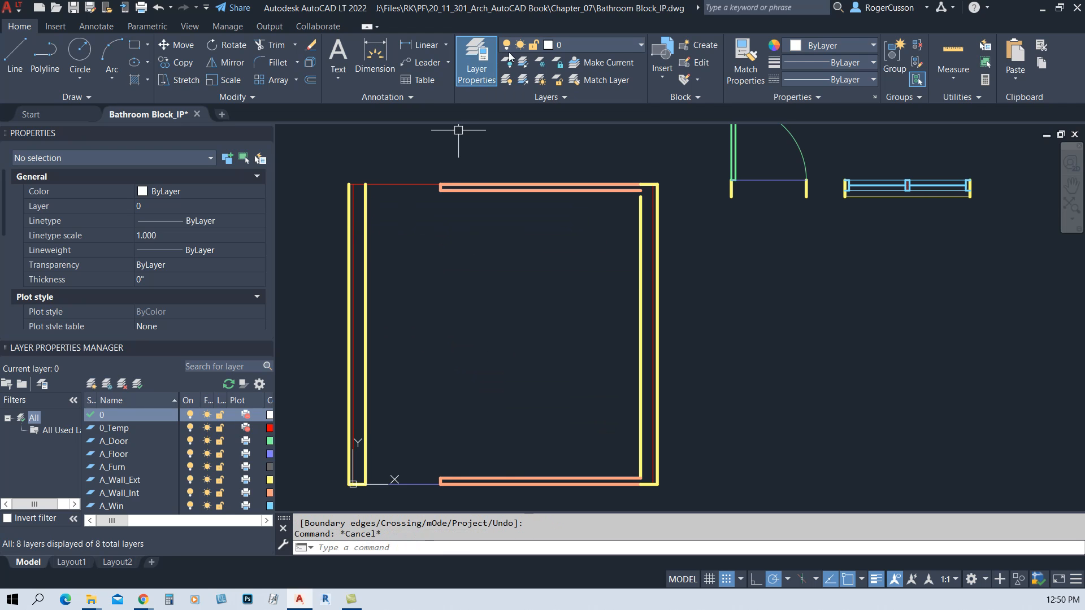
# Make 0_Temp the current layer and draw a vertical line joining the left ends of the upper and lower interior walls
pyautogui.click(596, 48)
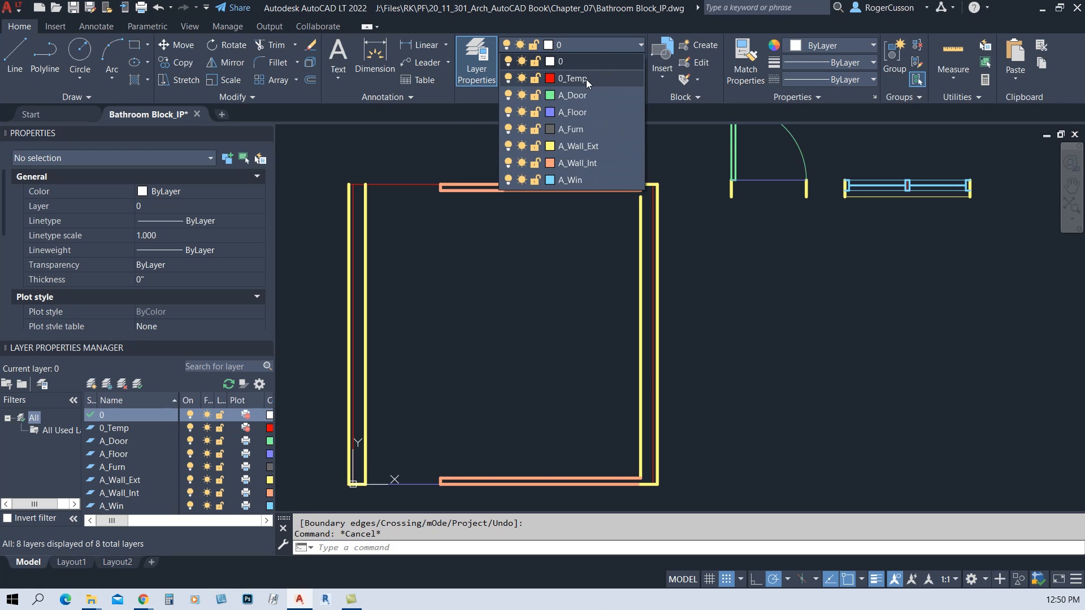
pyautogui.click(586, 79)
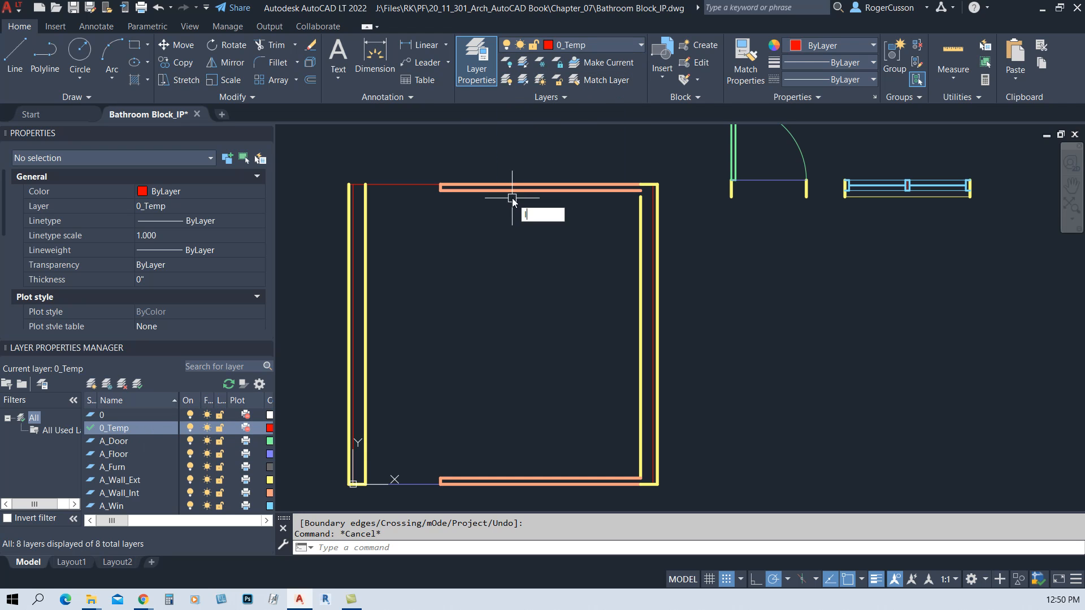
pyautogui.write('l')
pyautogui.press('Return')
pyautogui.click(440, 188)
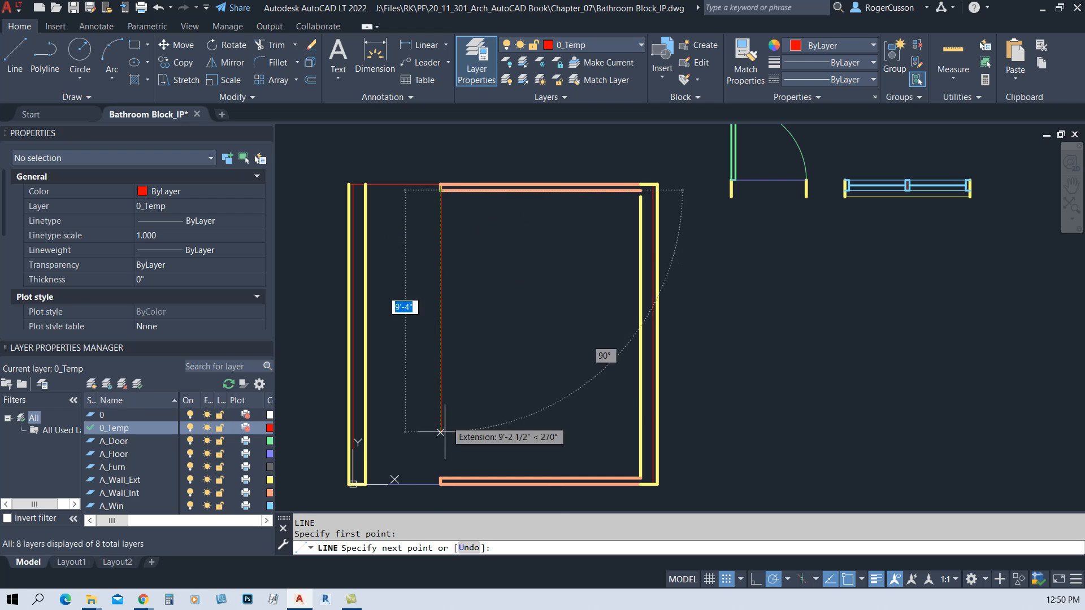
pyautogui.click(440, 479)
pyautogui.press('Escape')
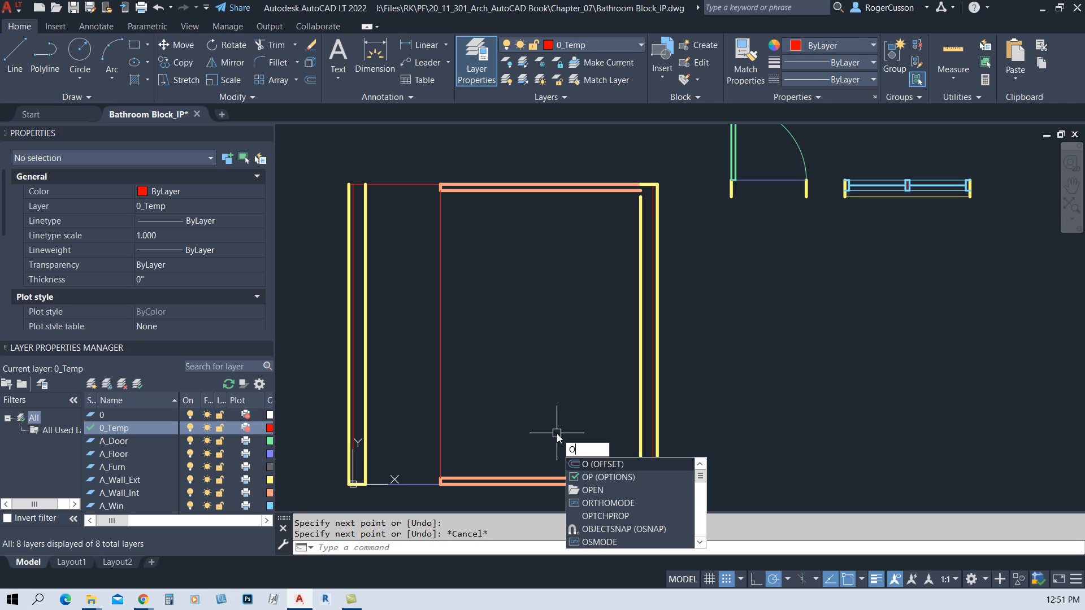
# Offset the inner face line of the upper interior wall 24 inches down into the room
pyautogui.press('Return')
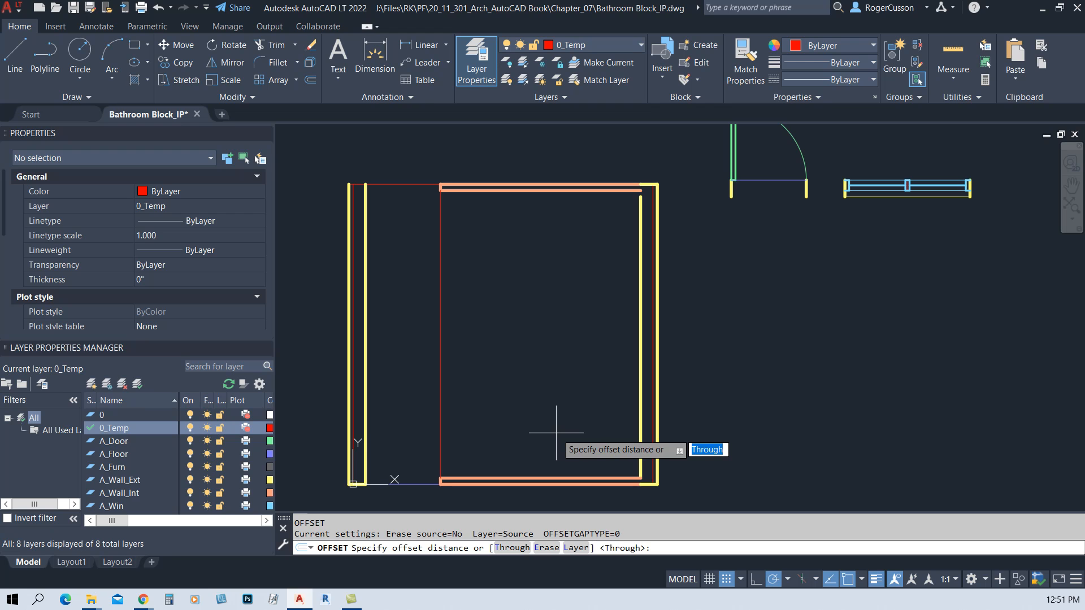
pyautogui.press('Return')
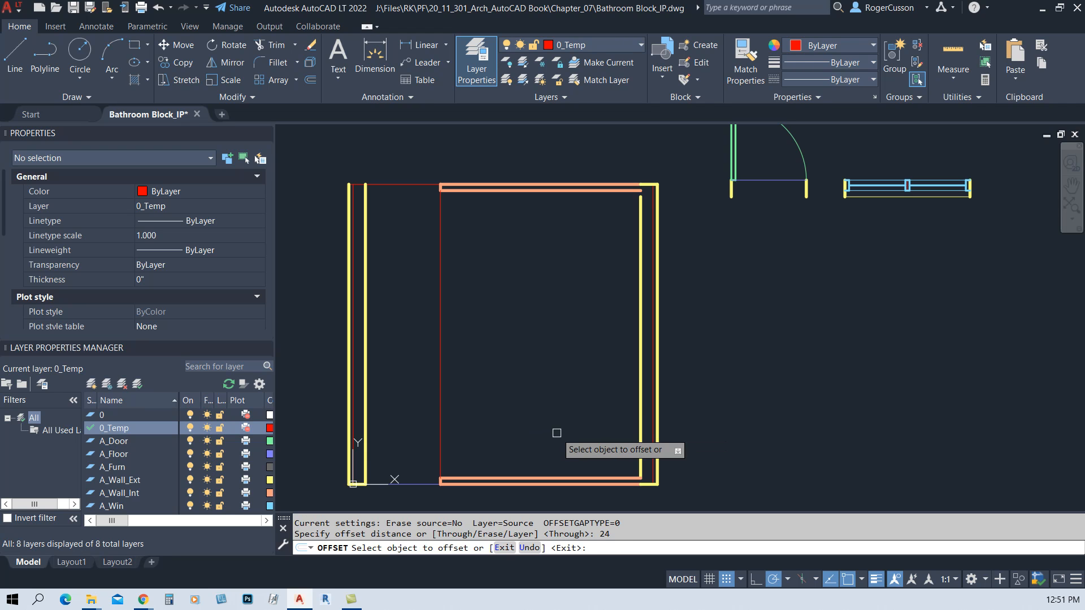
pyautogui.scroll(5, 545, 193)
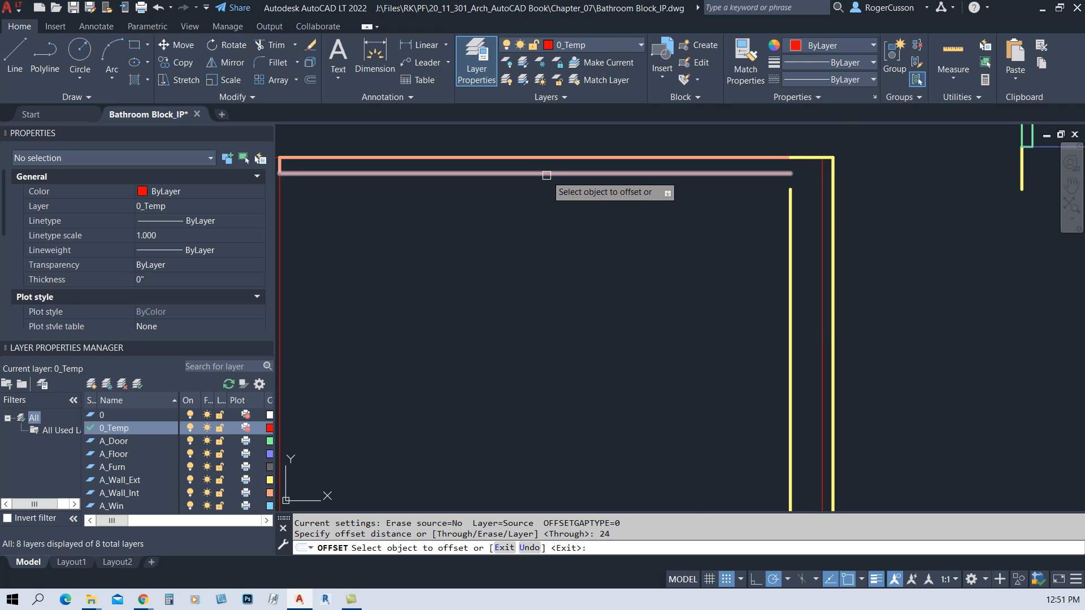
pyautogui.click(548, 174)
pyautogui.click(557, 322)
pyautogui.scroll(-4, 557, 314)
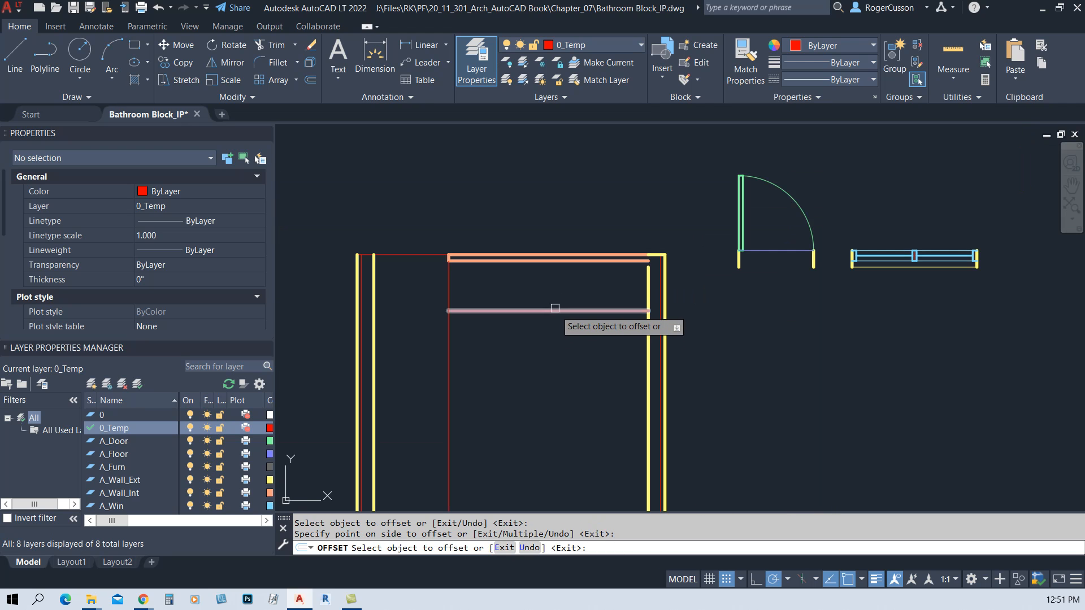
# Offset the inner face line of the lower interior wall 60 inches up into the room
pyautogui.moveTo(549, 335); pyautogui.dragTo(543, 250, button='middle')
pyautogui.press('Return')
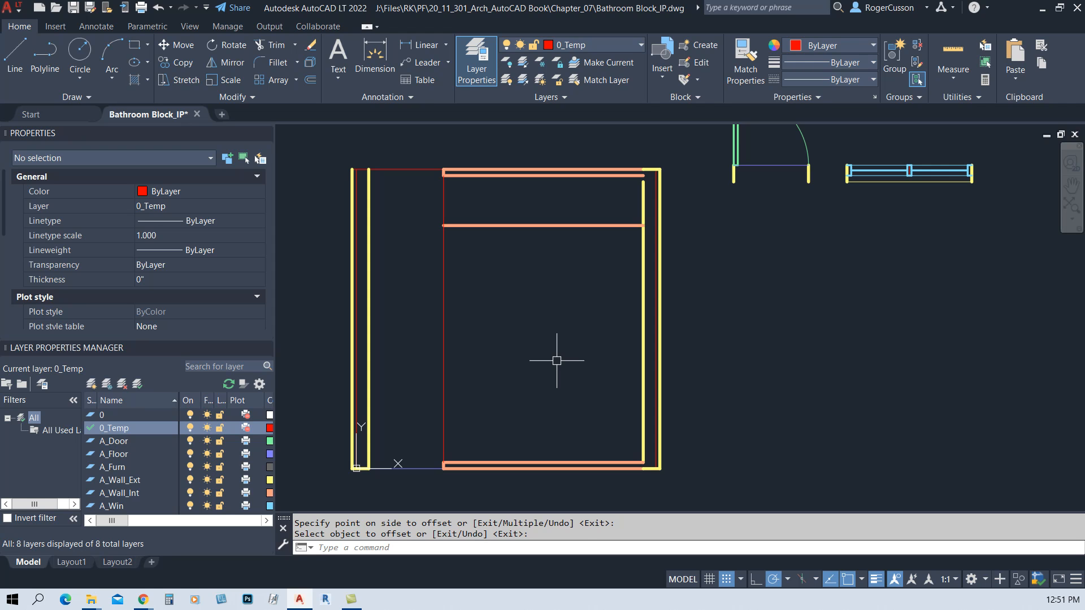
pyautogui.press('Return')
pyautogui.write('60')
pyautogui.press('Return')
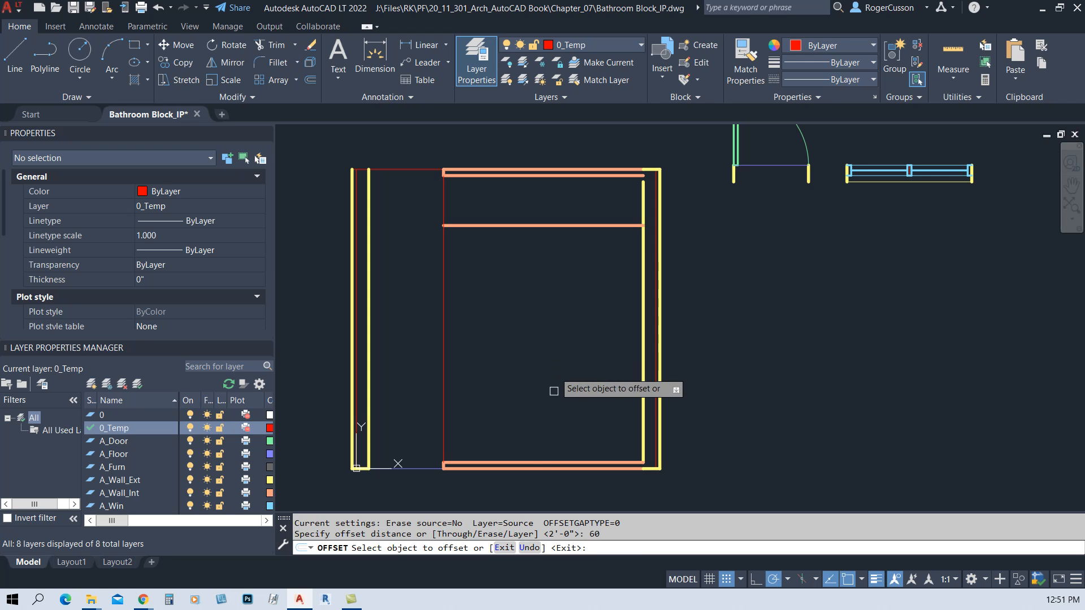
pyautogui.click(548, 459)
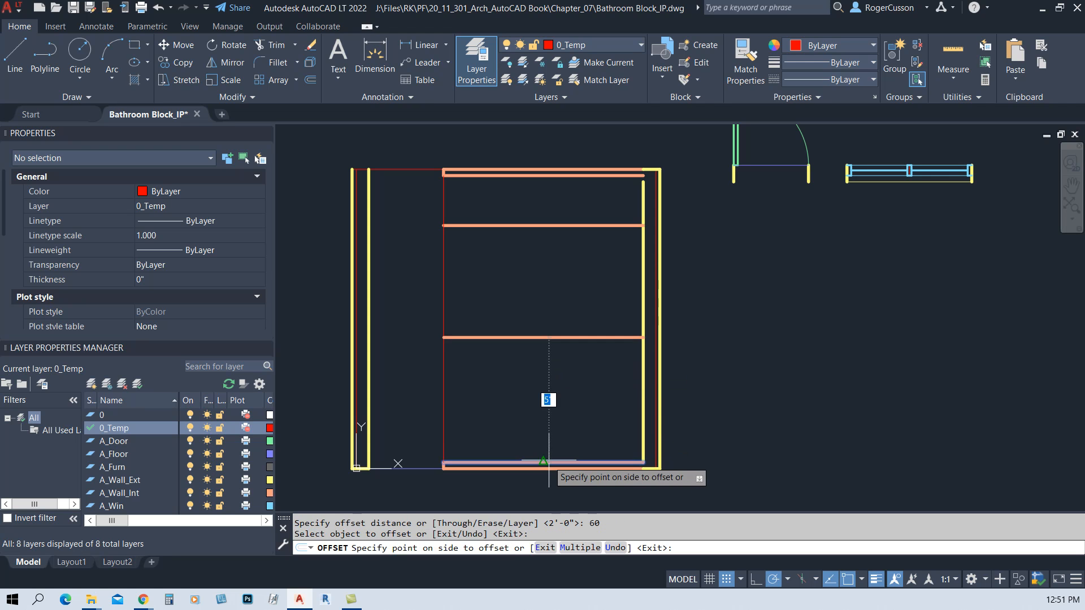
pyautogui.click(558, 404)
pyautogui.press('Escape')
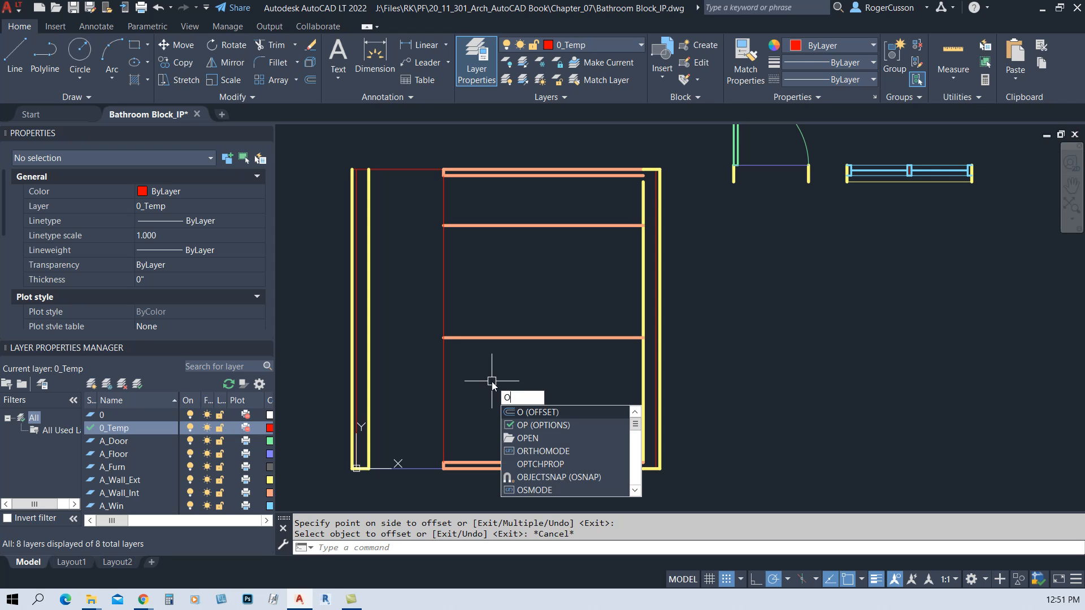
# Offset the vertical red line joining the interior walls 4.625 inches to the right
pyautogui.press('Return')
pyautogui.write('4.6')
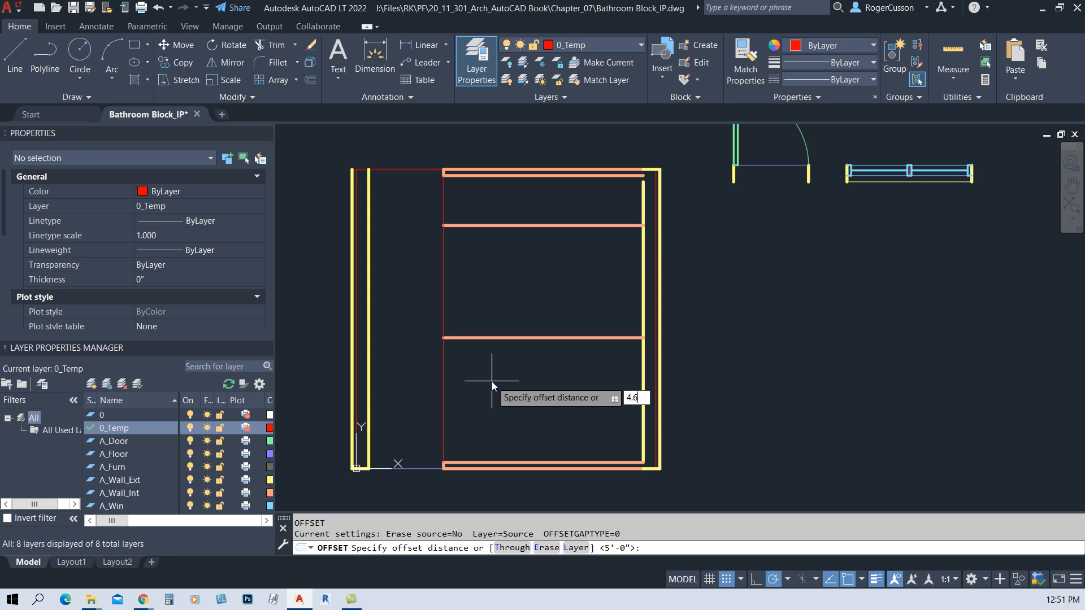
pyautogui.write('25')
pyautogui.press('Return')
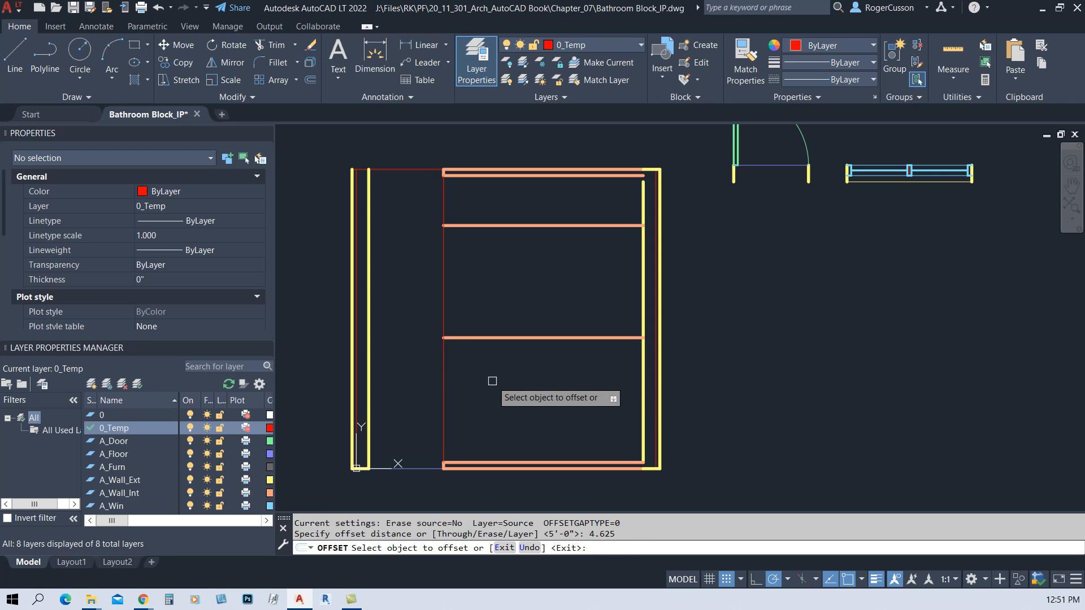
pyautogui.click(443, 314)
pyautogui.click(495, 323)
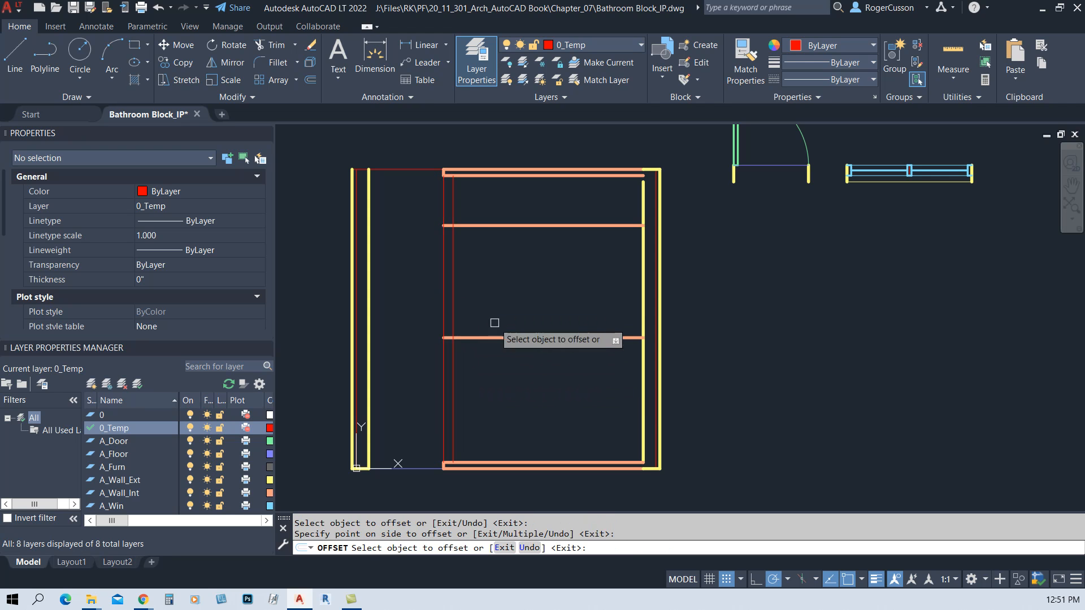
# Offset the two horizontal partition lines 4.625 inches toward each other to give both partitions their thickness
pyautogui.click(498, 338)
pyautogui.click(511, 313)
pyautogui.click(527, 225)
pyautogui.click(518, 251)
pyautogui.press('Escape')
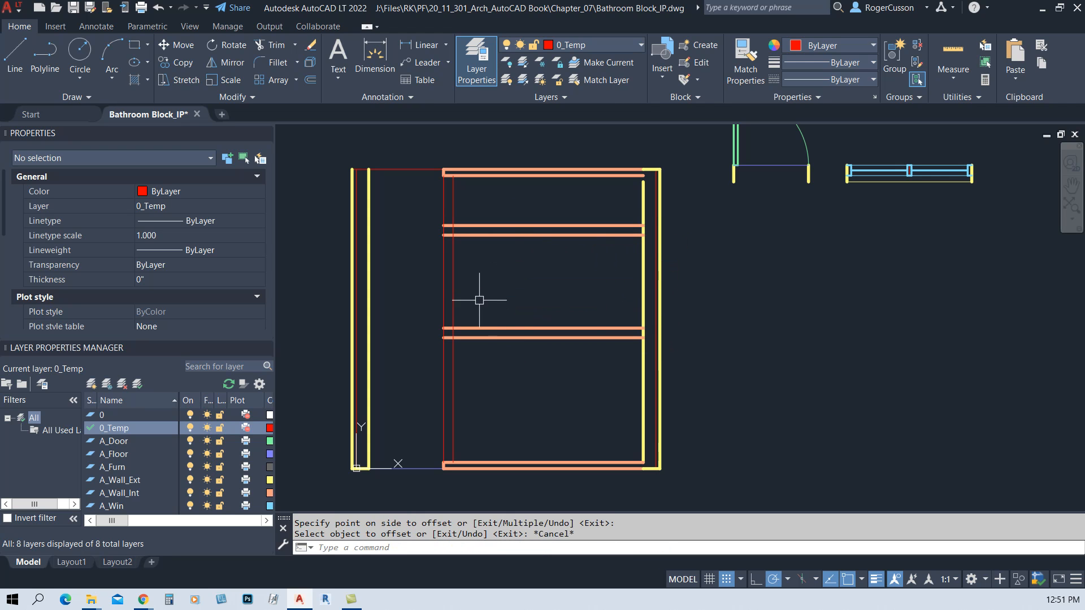
# Change the two vertical red lines to the A_Wall_Int layer by matching a partition line
pyautogui.click(472, 298)
pyautogui.click(430, 290)
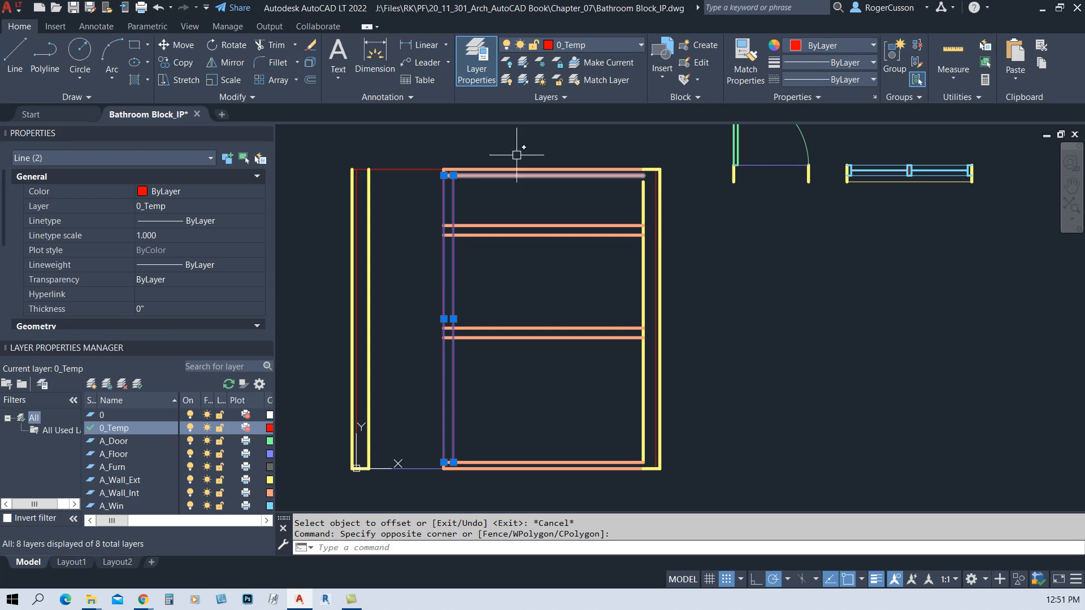
pyautogui.click(606, 79)
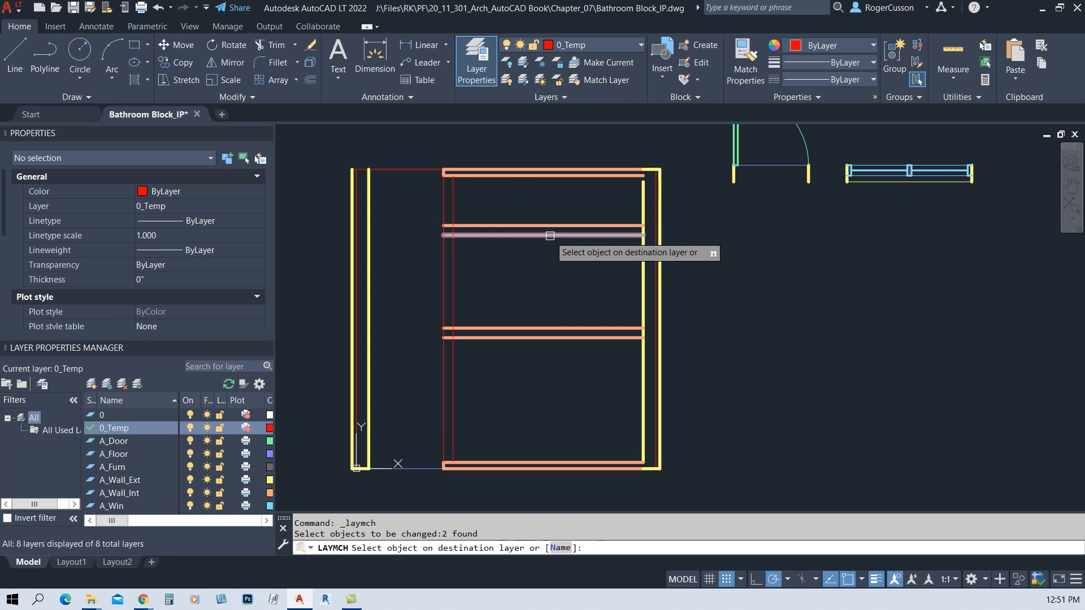
pyautogui.click(534, 235)
pyautogui.press('Escape')
# Trim the overlapping lines where the upper partition meets the left interior wall
pyautogui.scroll(-1, 483, 218)
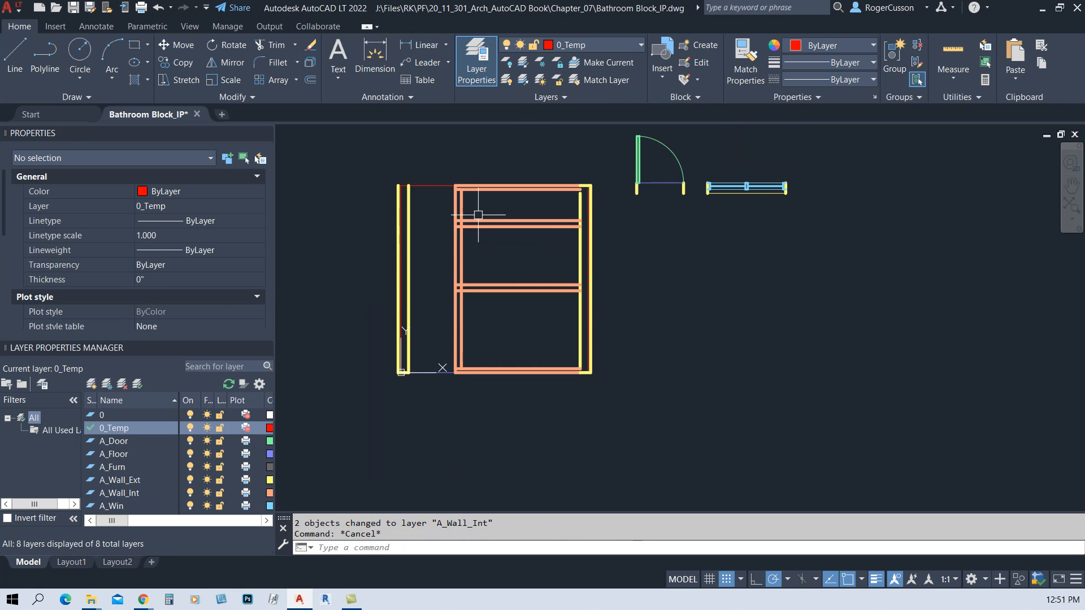
pyautogui.scroll(3, 497, 243)
pyautogui.scroll(-2, 478, 335)
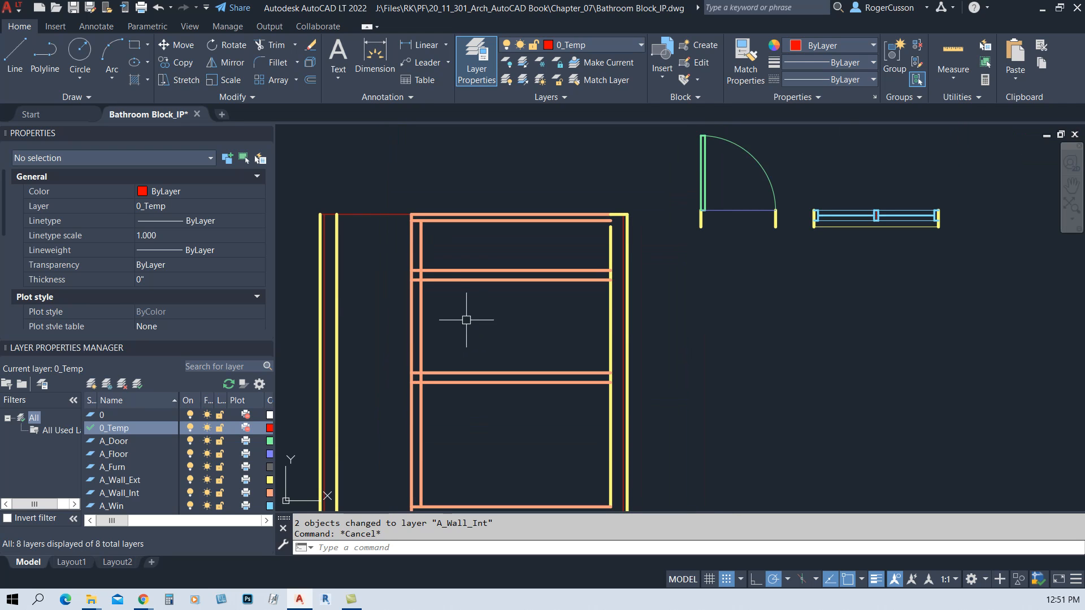
pyautogui.press('Return')
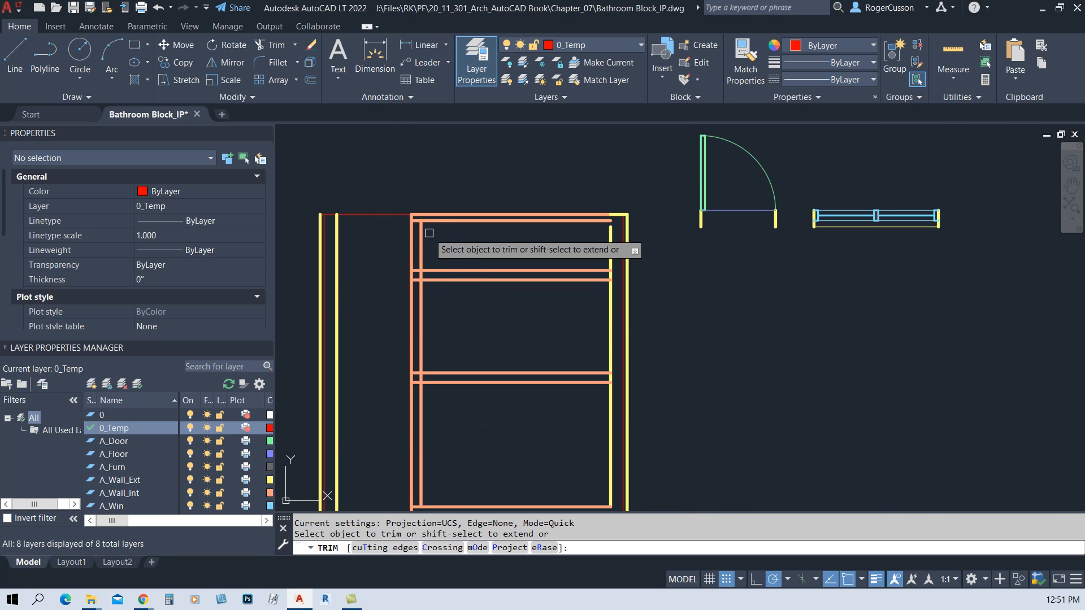
pyautogui.scroll(4, 432, 240)
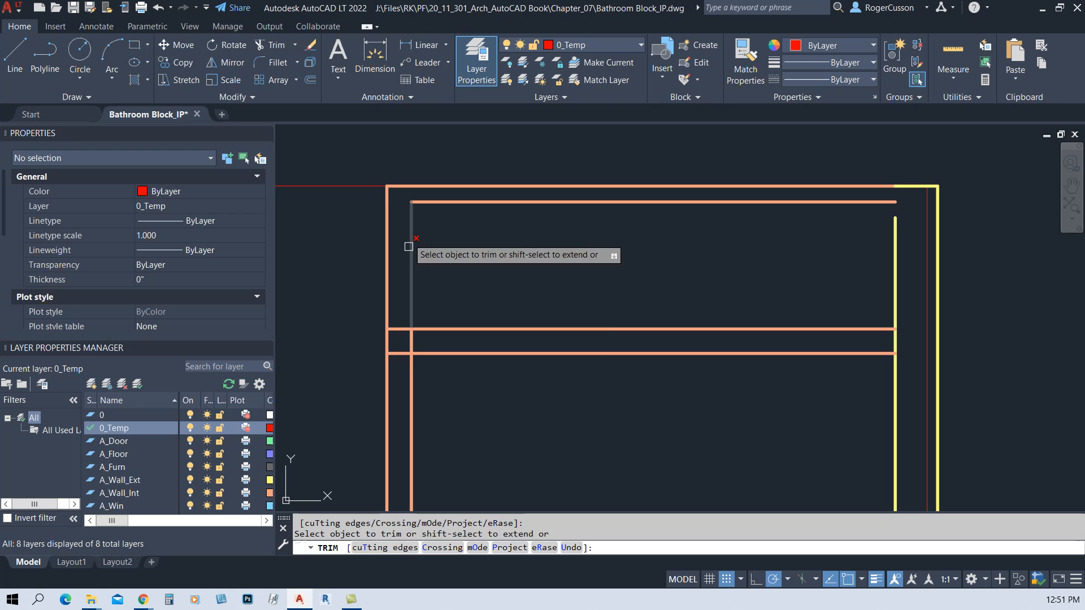
pyautogui.click(397, 329)
pyautogui.click(399, 351)
# Trim the overlaps at the lower partition's left junction, the partitions' right wall junctions and the room's lower left corner
pyautogui.scroll(-2, 427, 370)
pyautogui.moveTo(428, 370); pyautogui.dragTo(418, 199, button='middle')
pyautogui.scroll(2, 418, 199)
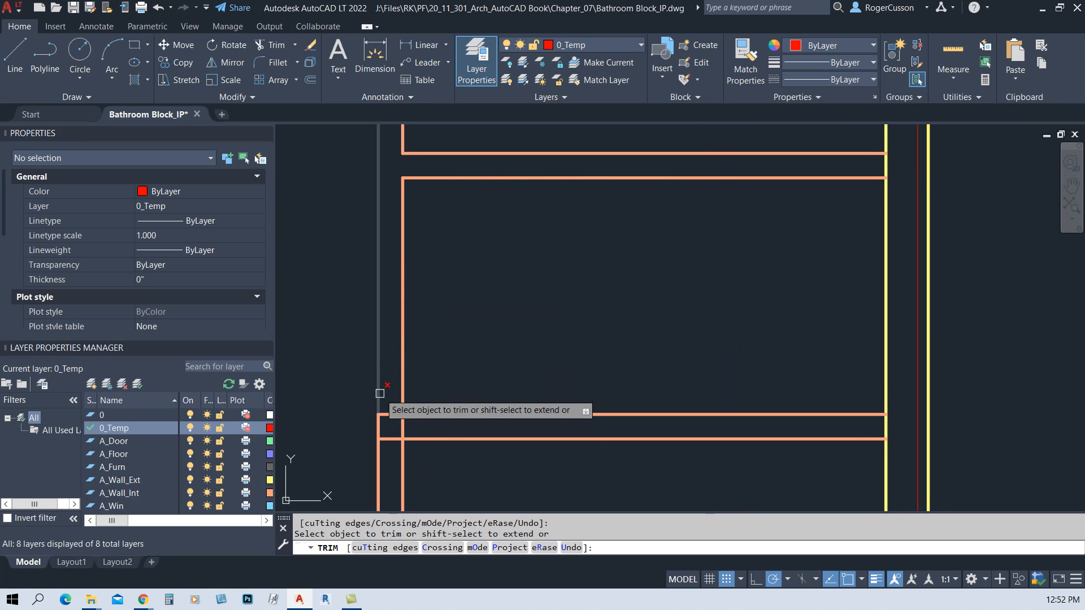
pyautogui.click(390, 438)
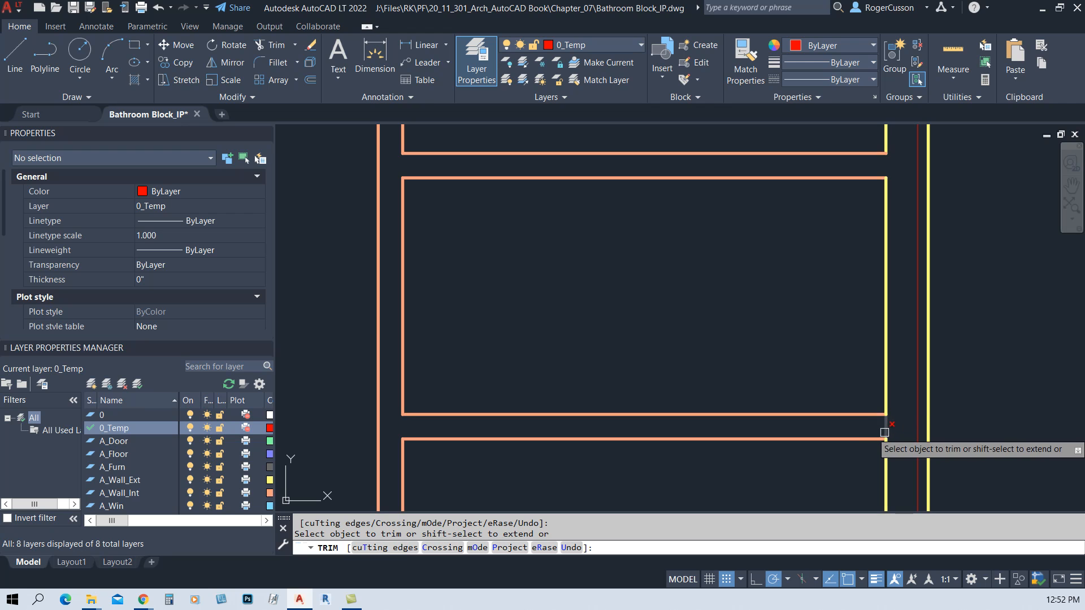
pyautogui.scroll(-2, 739, 268)
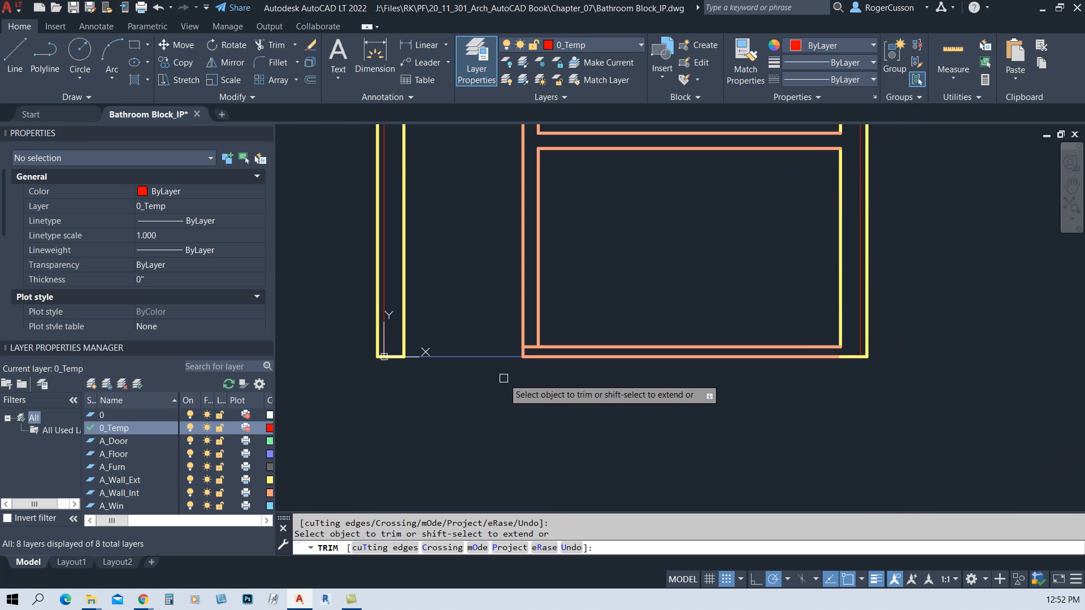
pyautogui.scroll(5, 519, 364)
pyautogui.scroll(-5, 630, 239)
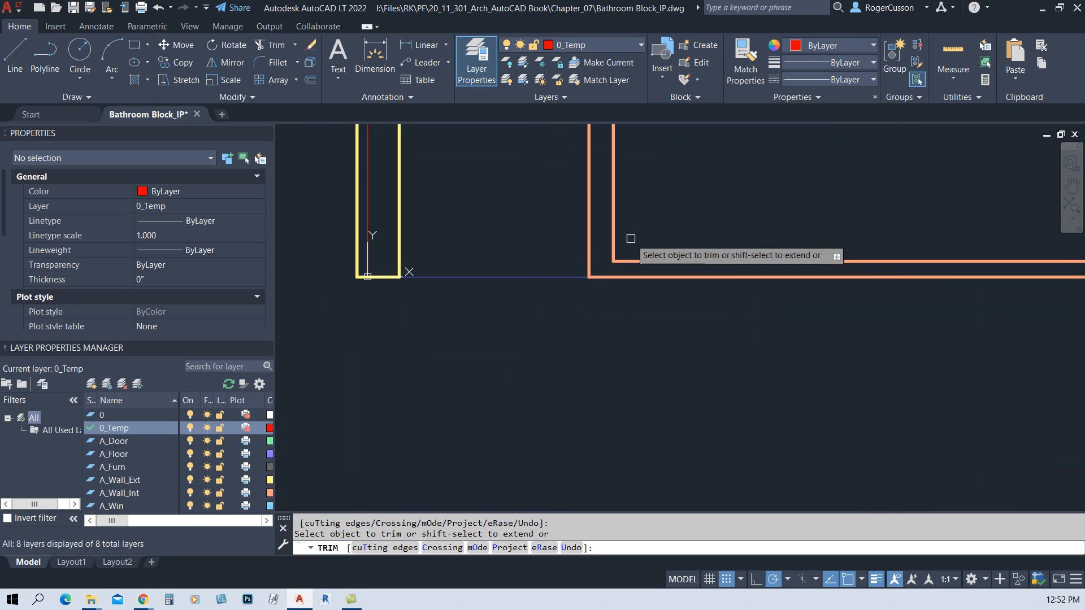
pyautogui.moveTo(574, 347)
pyautogui.mouseDown(button='middle')
pyautogui.moveTo(576, 338)
pyautogui.moveTo(523, 419)
pyautogui.mouseUp(button='middle')
pyautogui.scroll(4, 652, 204)
pyautogui.press('Escape')
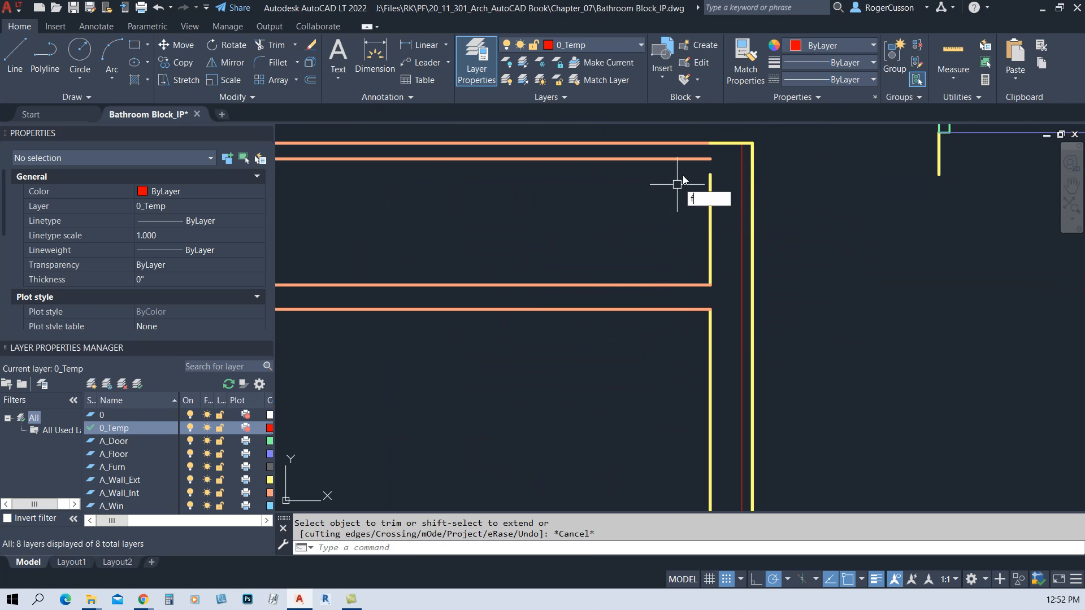
# Fillet the upper wall's inner line and the right wall's inner line into a square corner with zero radius
pyautogui.write('f')
pyautogui.press('Return')
pyautogui.click(693, 159)
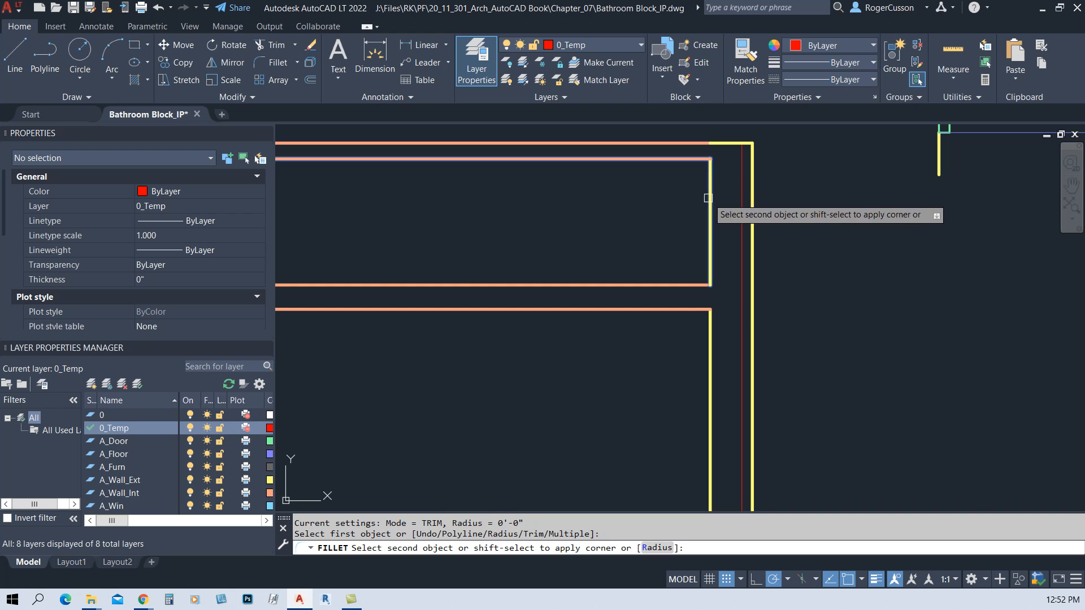
pyautogui.scroll(-4, 658, 222)
pyautogui.press('Escape')
pyautogui.moveTo(576, 286); pyautogui.dragTo(580, 254, button='middle')
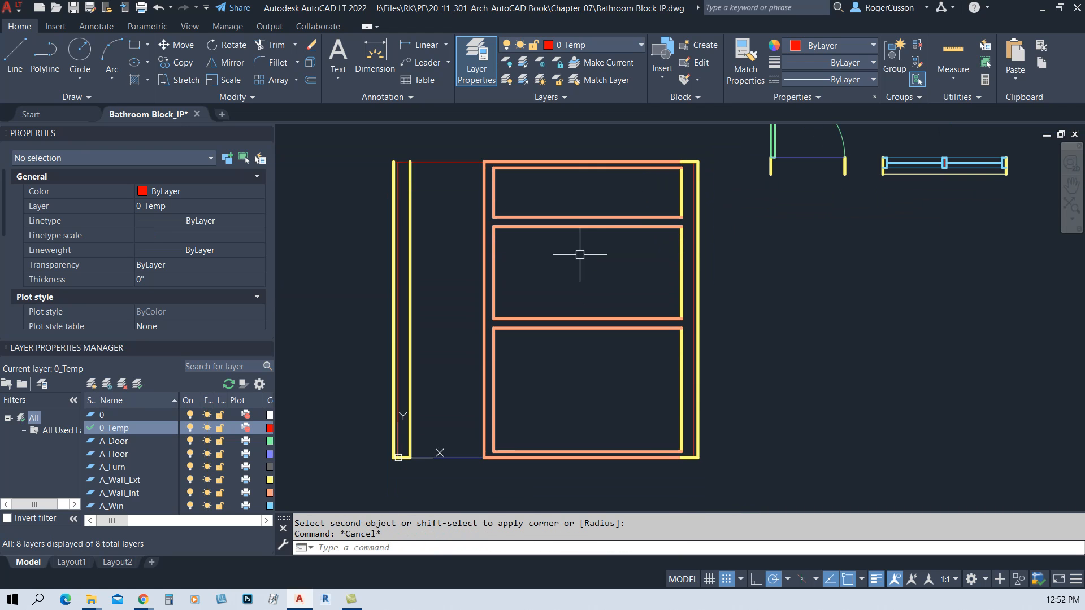
# Rotate the window 90 degrees about the upper midpoint of its centre mullion
pyautogui.scroll(1, 654, 301)
pyautogui.scroll(-3, 655, 300)
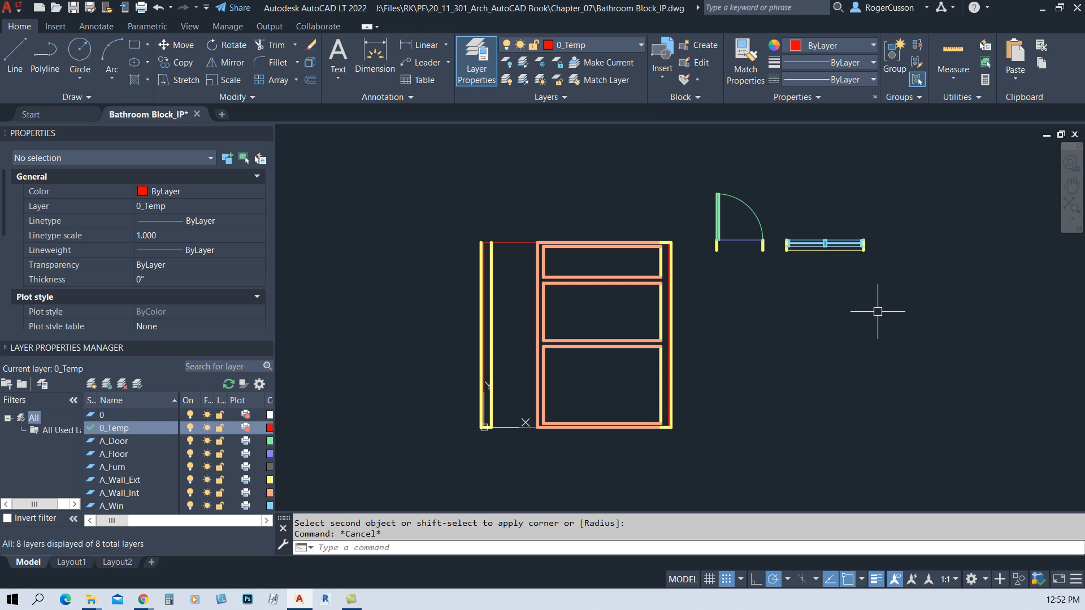
pyautogui.press('Return')
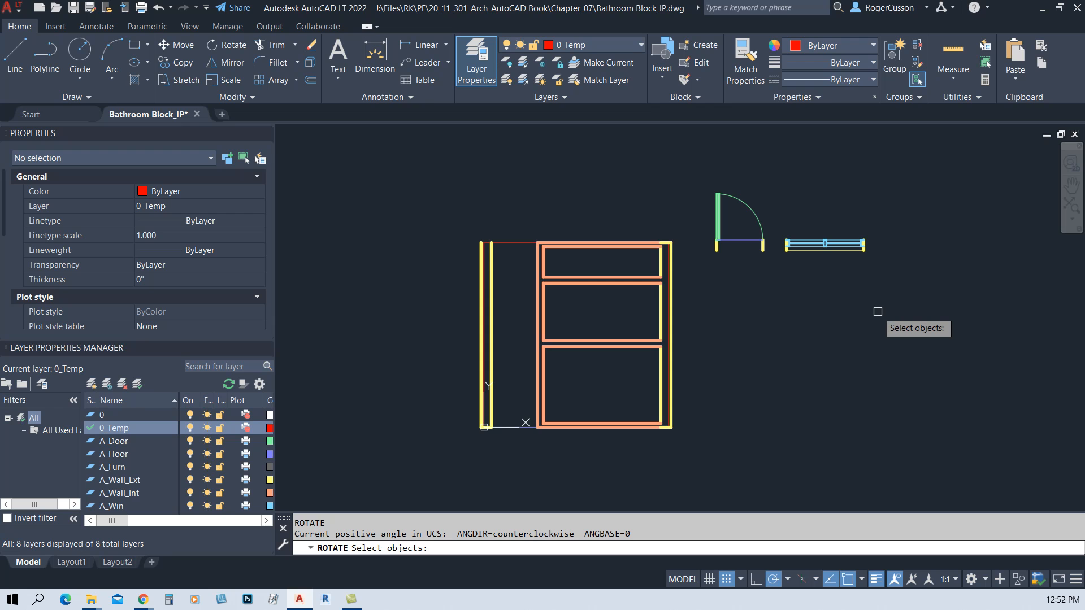
pyautogui.click(778, 264)
pyautogui.click(881, 195)
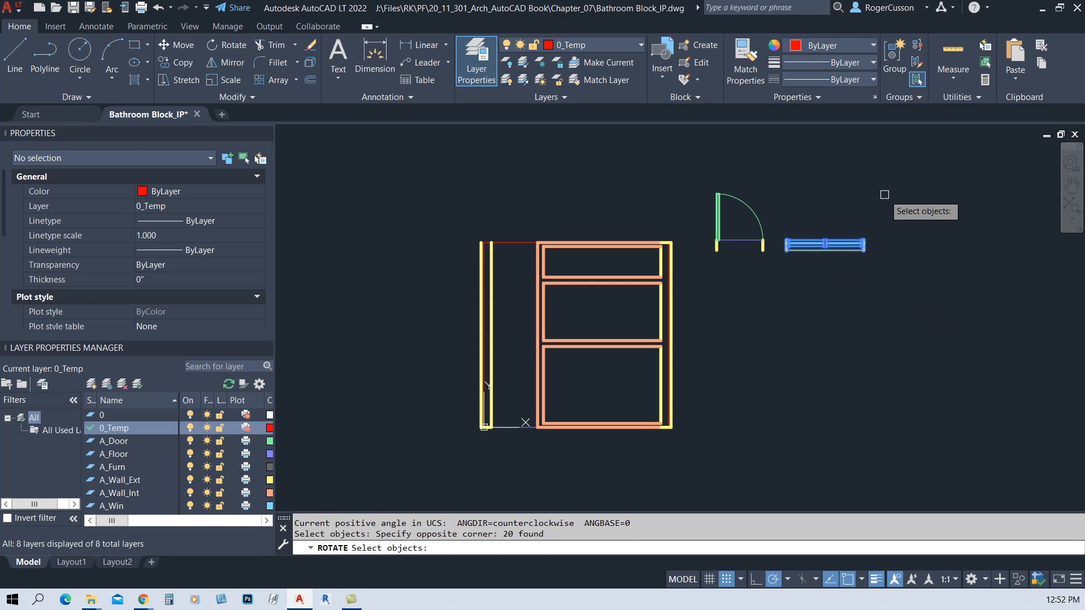
pyautogui.scroll(8, 831, 241)
pyautogui.press('Return')
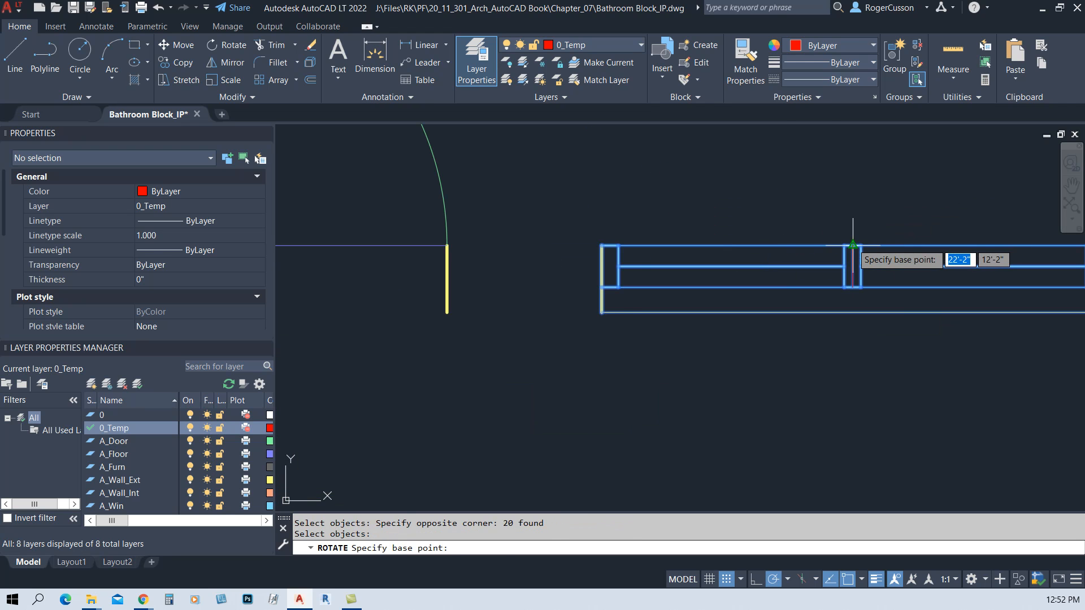
pyautogui.click(853, 245)
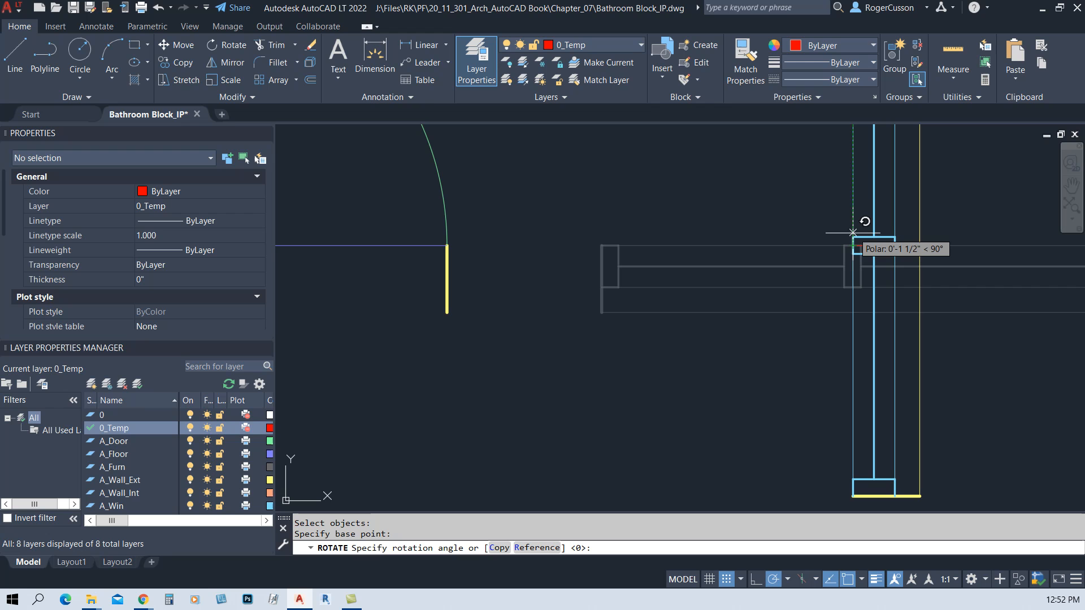
pyautogui.click(853, 195)
pyautogui.scroll(-6, 823, 235)
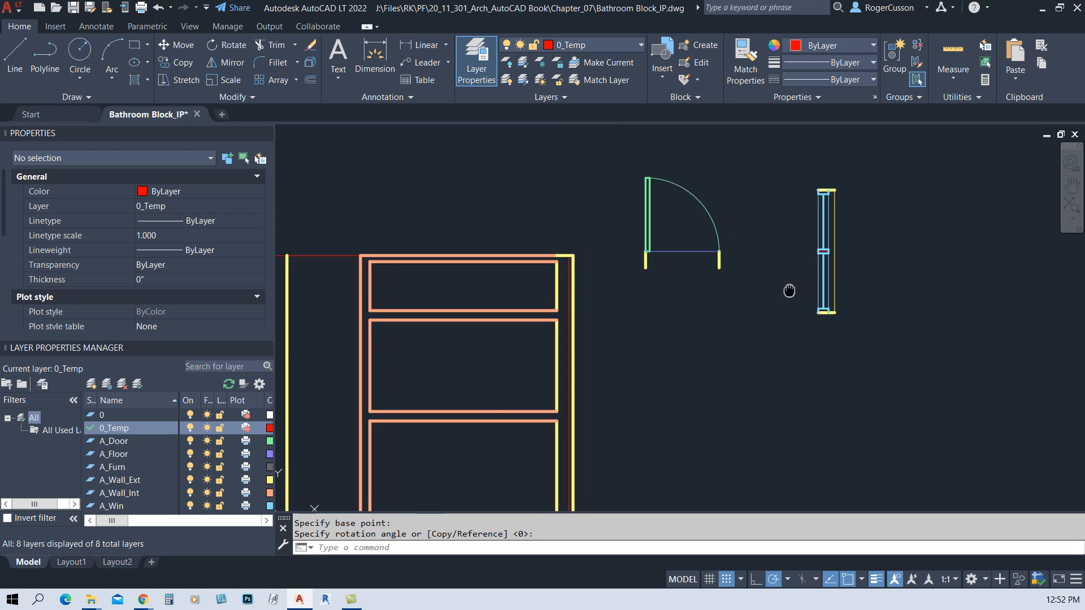
pyautogui.write('m')
pyautogui.press('Return')
pyautogui.write('w')
pyautogui.press('Return')
pyautogui.click(781, 353)
pyautogui.click(850, 165)
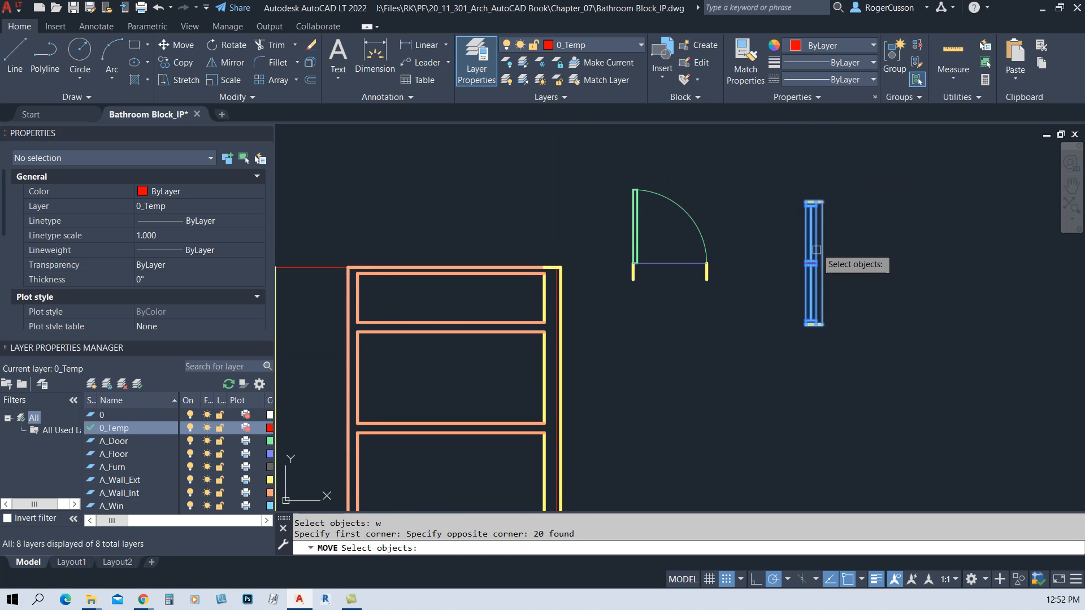
pyautogui.scroll(5, 817, 257)
pyautogui.press('Return')
pyautogui.click(741, 333)
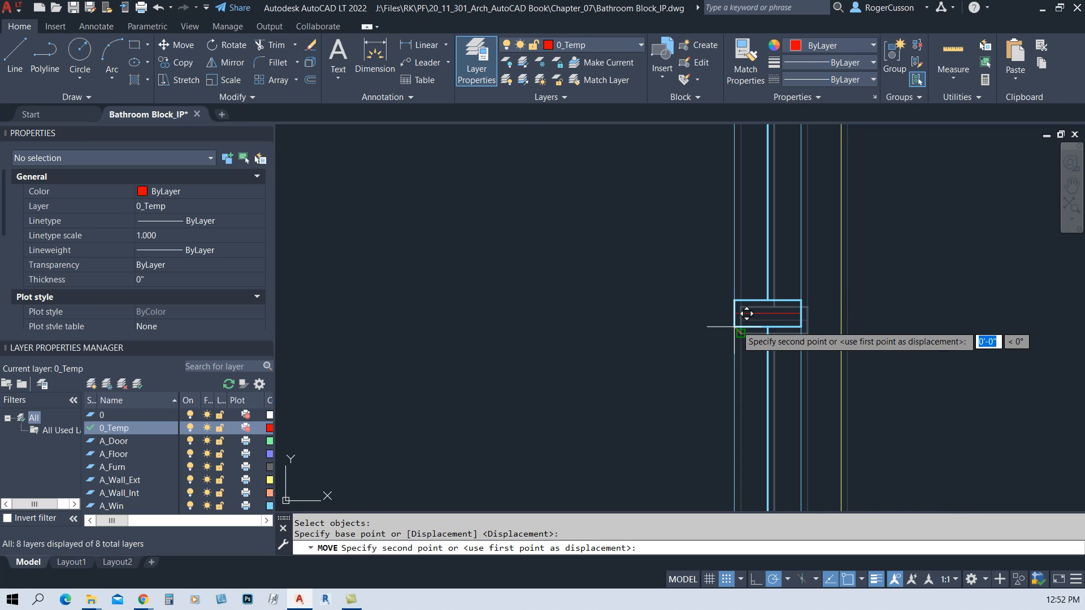
pyautogui.scroll(-3, 659, 332)
pyautogui.press('Escape')
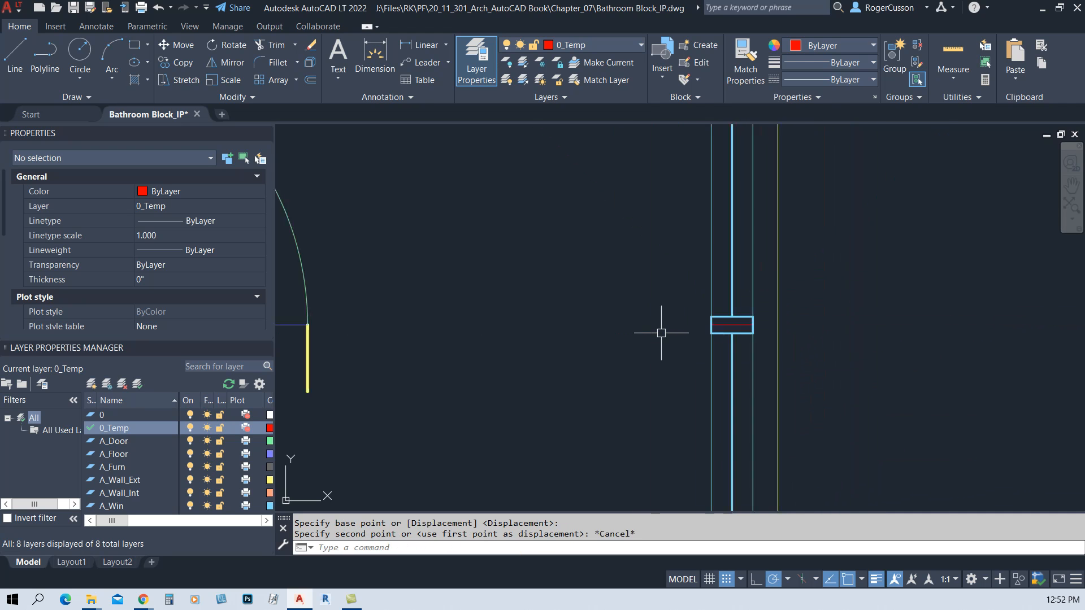
# Move the window from its centre mullion's left midpoint to the midpoint of the left exterior wall's outer line
pyautogui.scroll(-4, 666, 342)
pyautogui.click(644, 421)
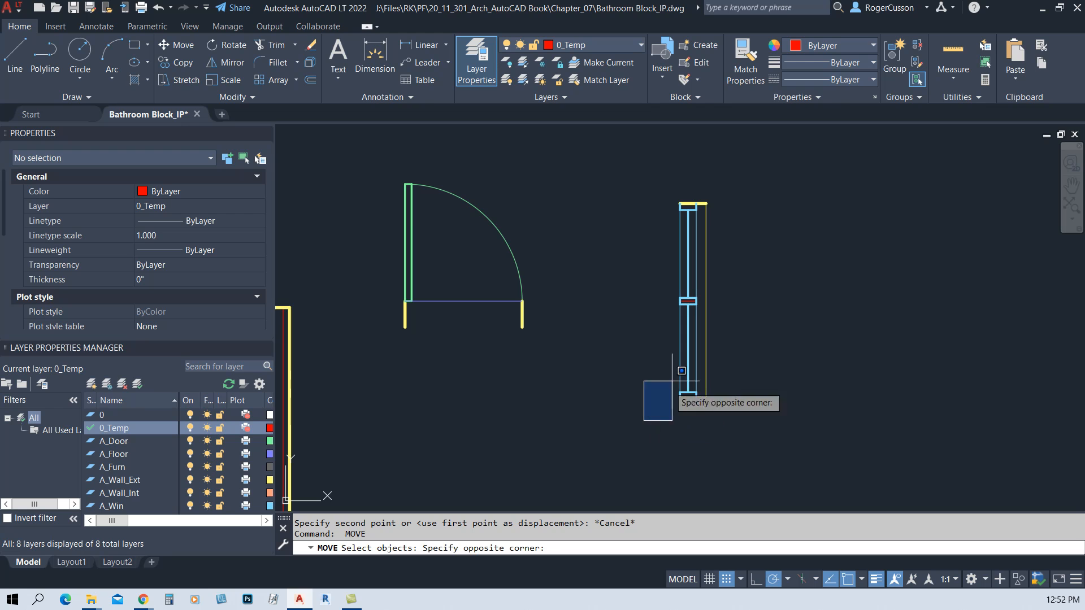
pyautogui.click(710, 170)
pyautogui.scroll(2, 696, 261)
pyautogui.scroll(2, 696, 261)
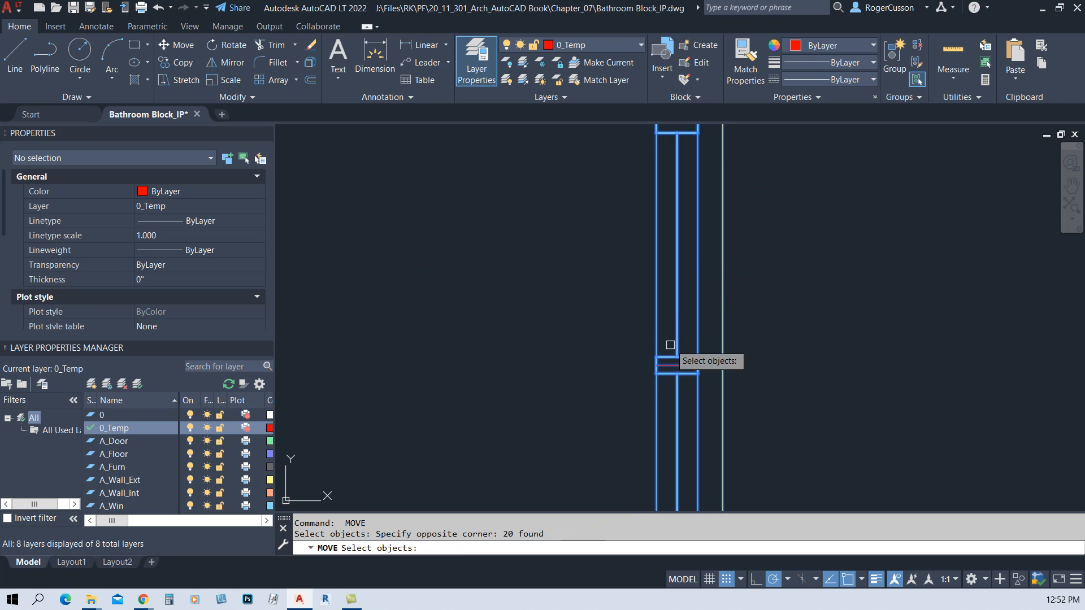
pyautogui.press('Return')
pyautogui.click(656, 365)
pyautogui.scroll(-3, 656, 365)
pyautogui.scroll(5, 512, 396)
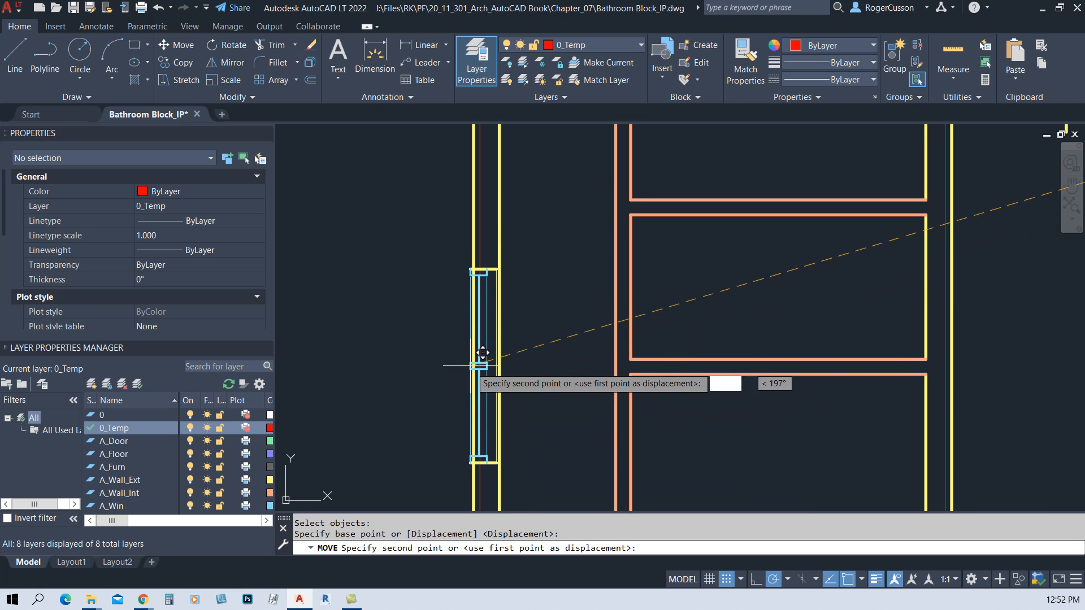
pyautogui.scroll(4, 479, 337)
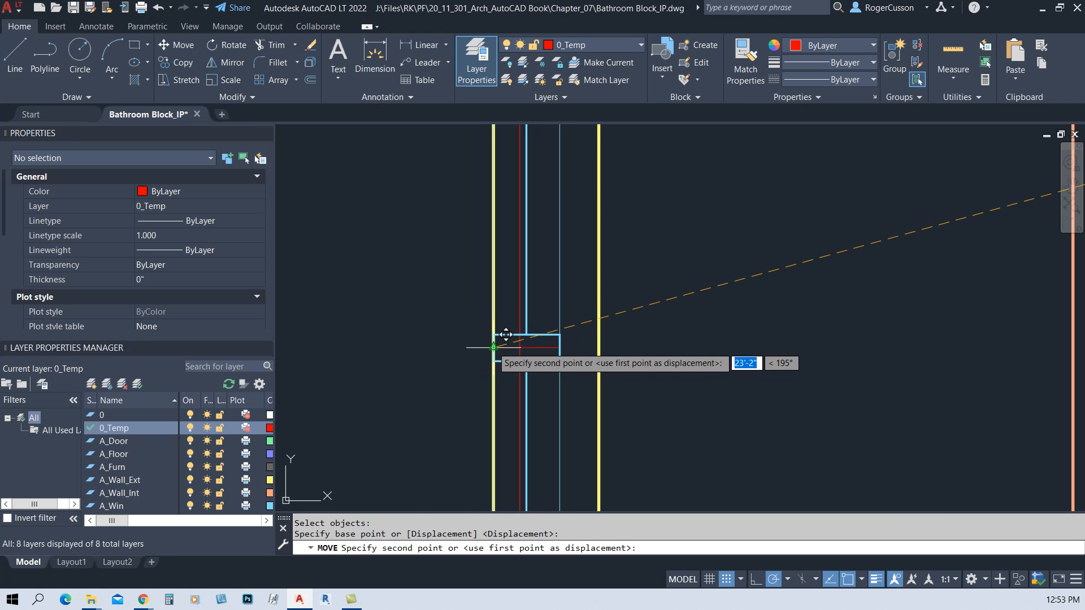
pyautogui.click(494, 347)
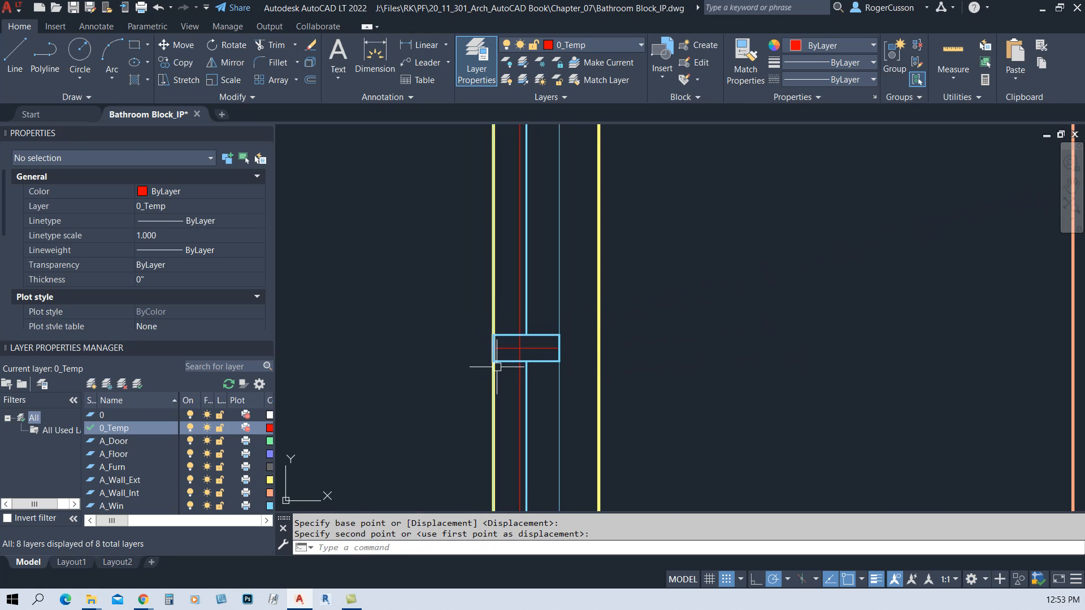
# Turn off grid snap and isolate the A_Wall_Ext layer using the left exterior wall's inner line
pyautogui.click(727, 579)
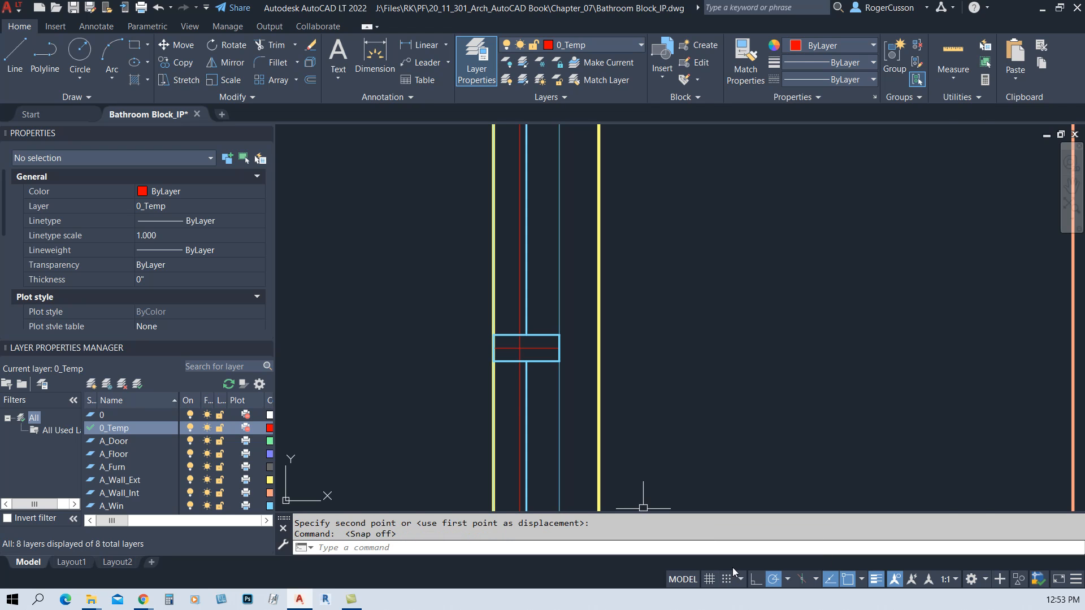
pyautogui.scroll(-2, 665, 334)
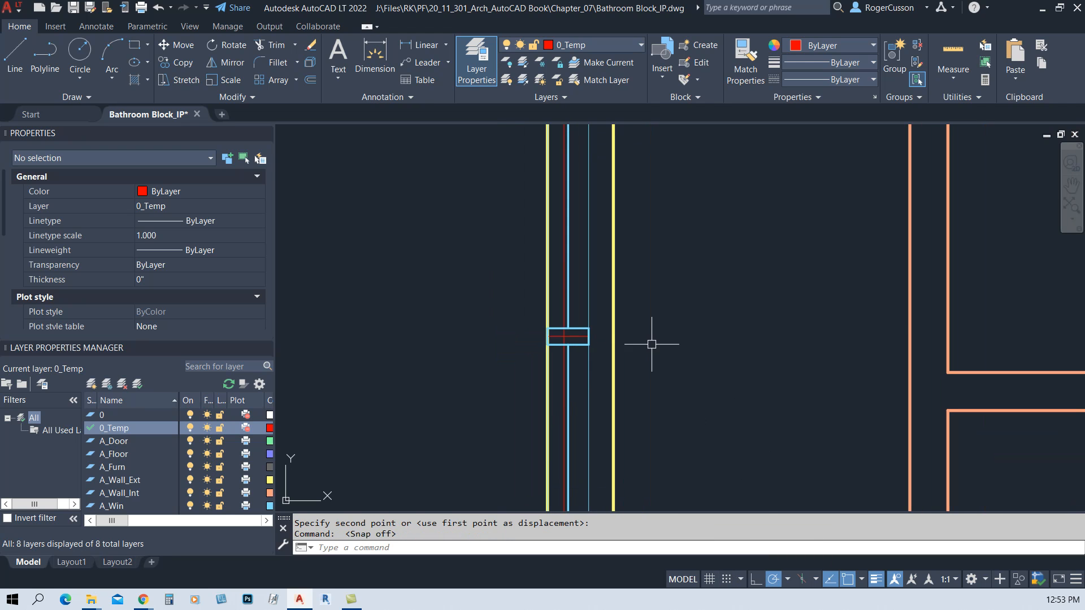
pyautogui.scroll(-3, 652, 344)
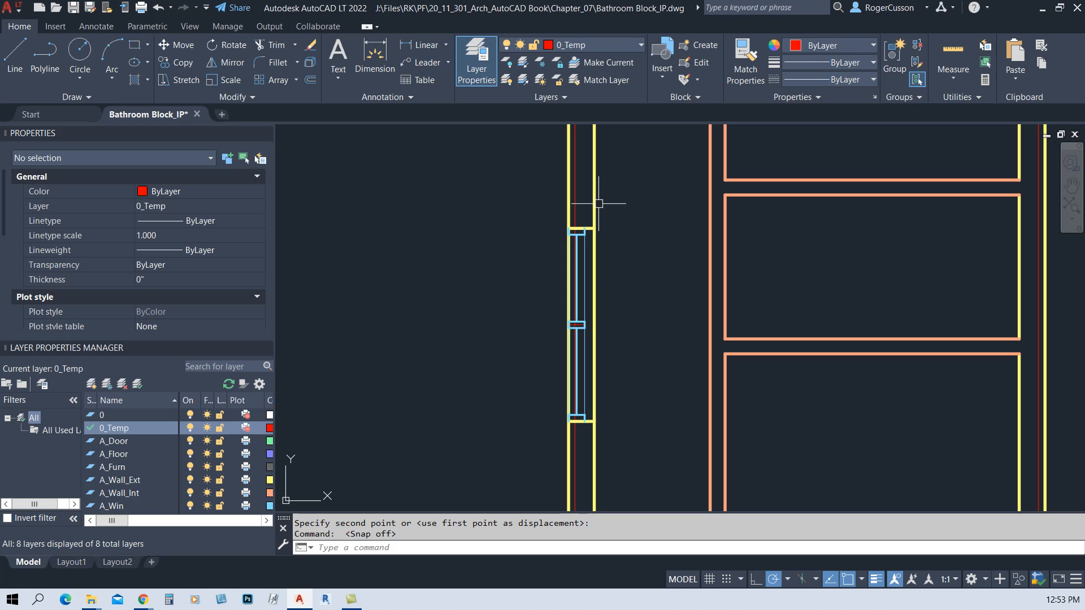
pyautogui.click(595, 195)
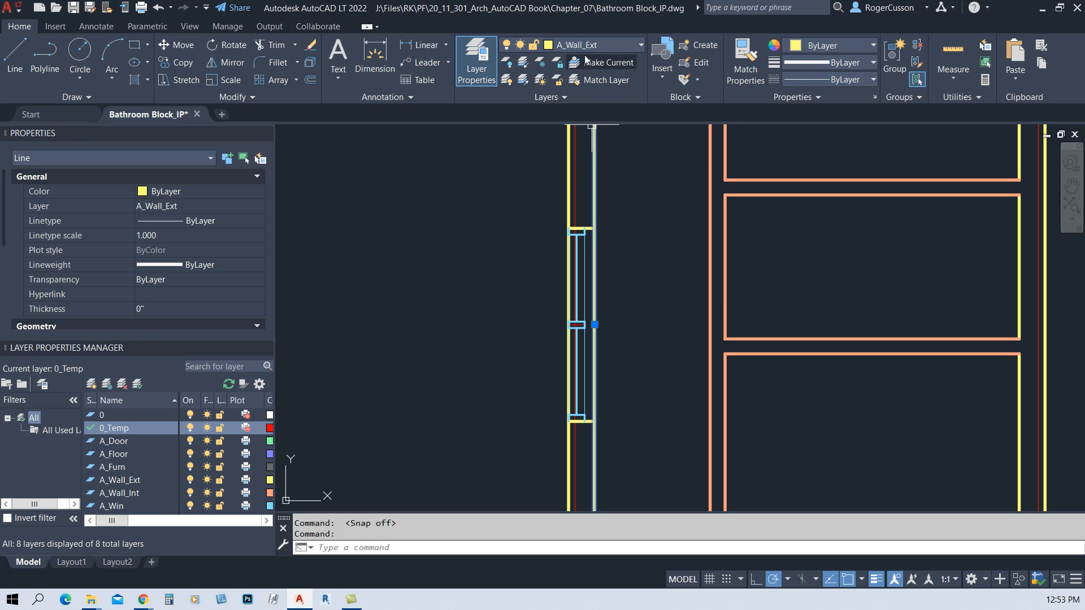
pyautogui.click(523, 64)
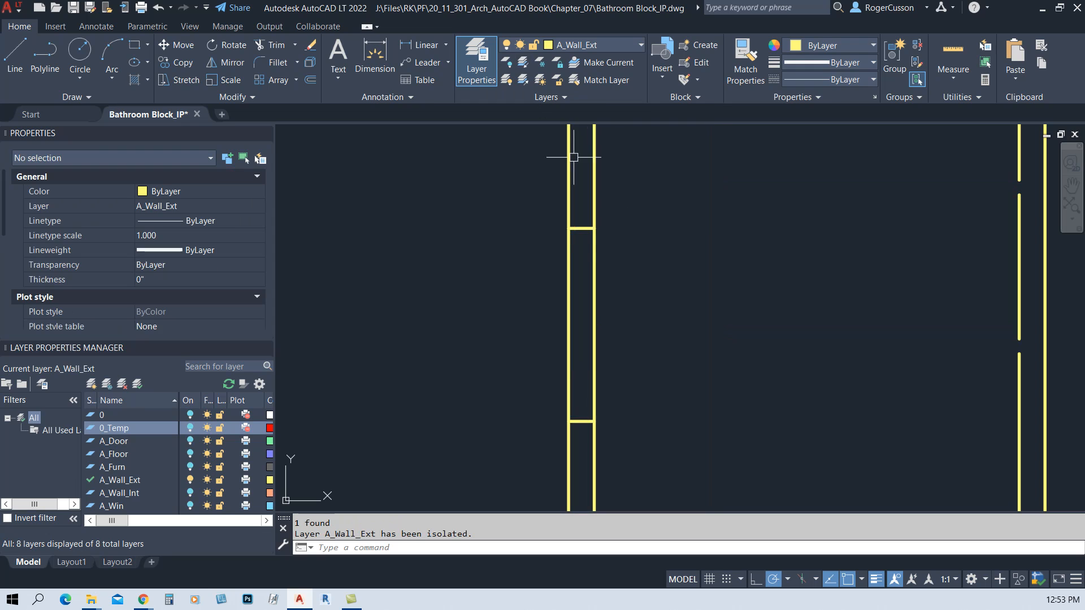
# Move the thin sill line between the window jambs from its lower endpoint to clear space just right of the left wall
pyautogui.scroll(-4, 624, 256)
pyautogui.scroll(2, 637, 256)
pyautogui.moveTo(637, 255); pyautogui.dragTo(558, 284, button='middle')
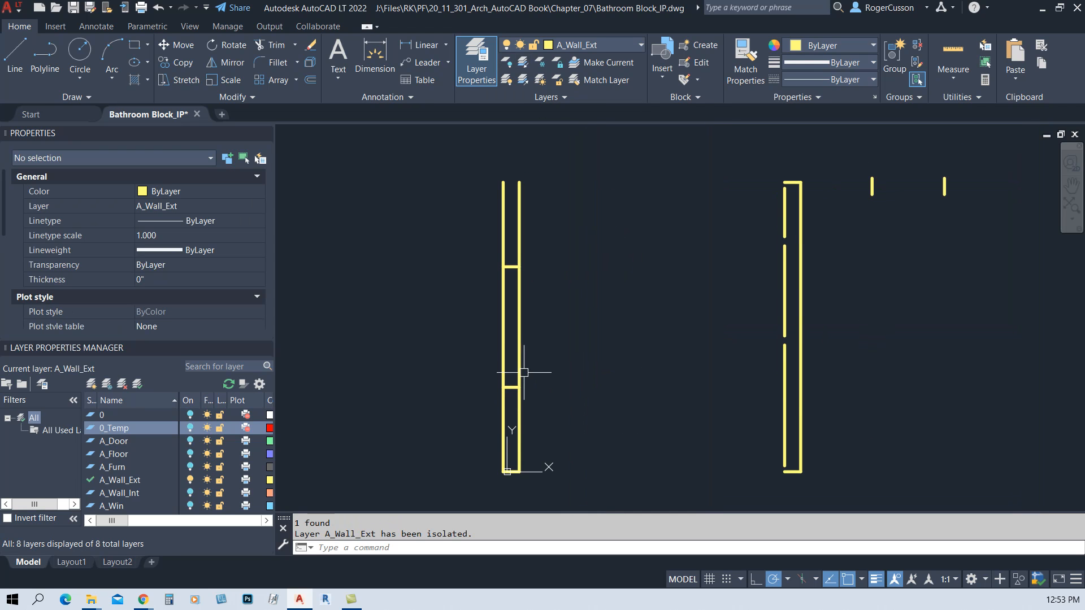
pyautogui.write('m')
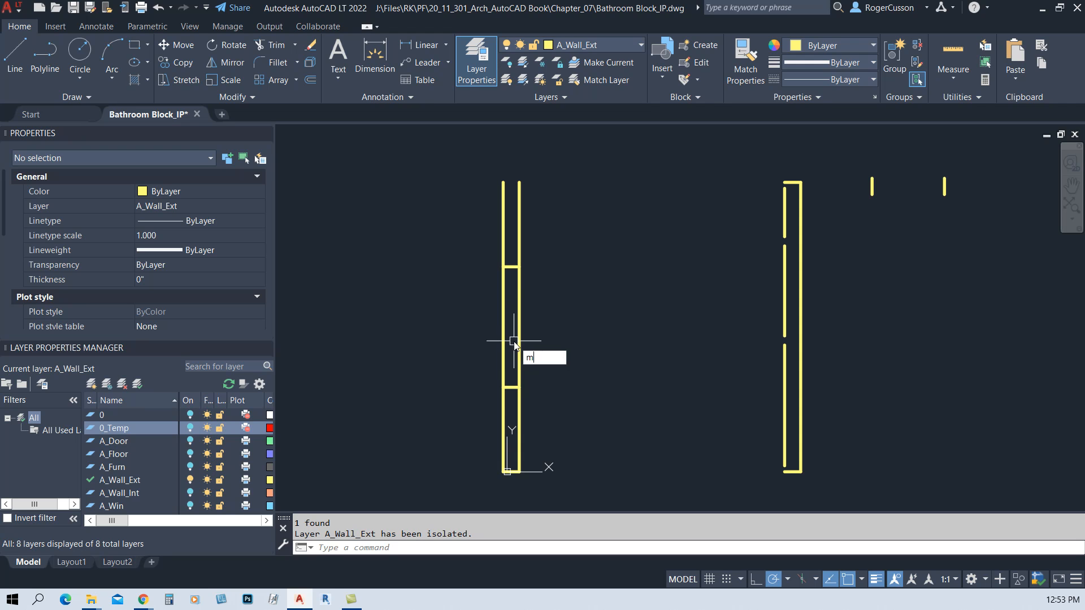
pyautogui.press('Return')
pyautogui.write('w')
pyautogui.press('Return')
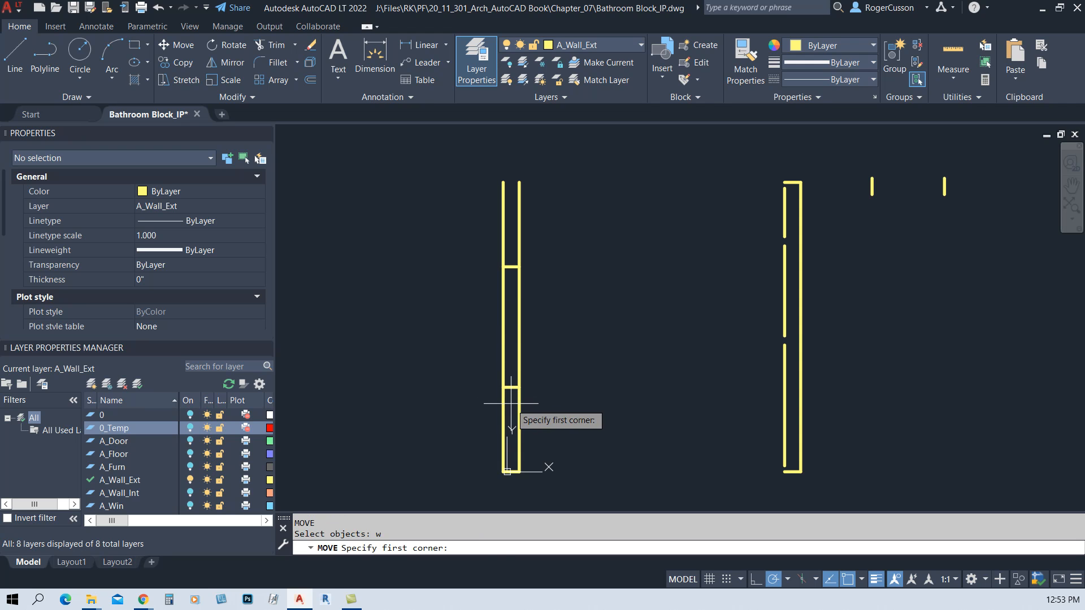
pyautogui.click(511, 404)
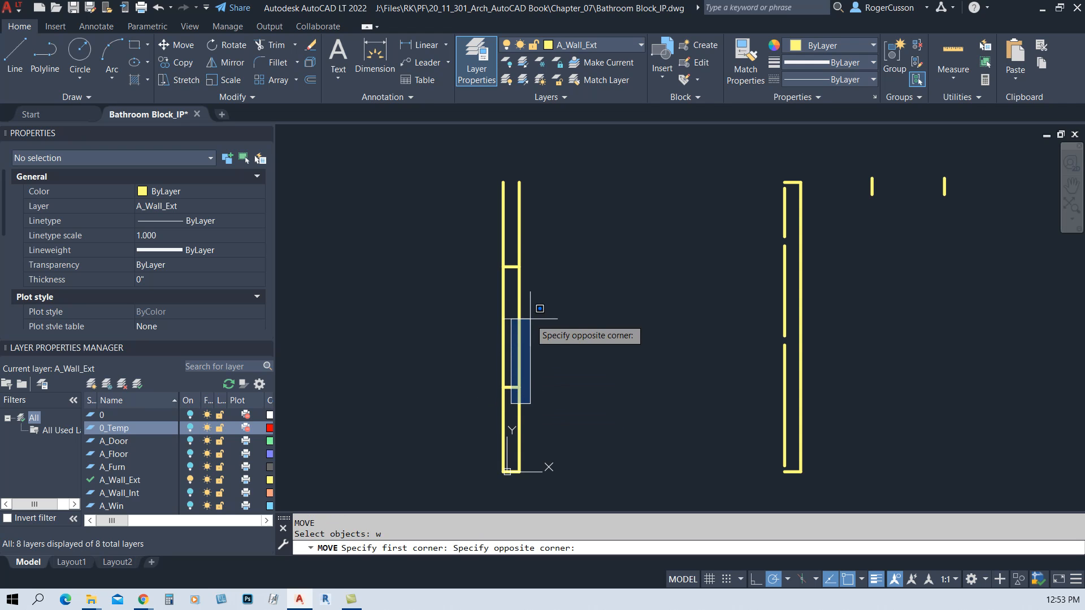
pyautogui.click(533, 251)
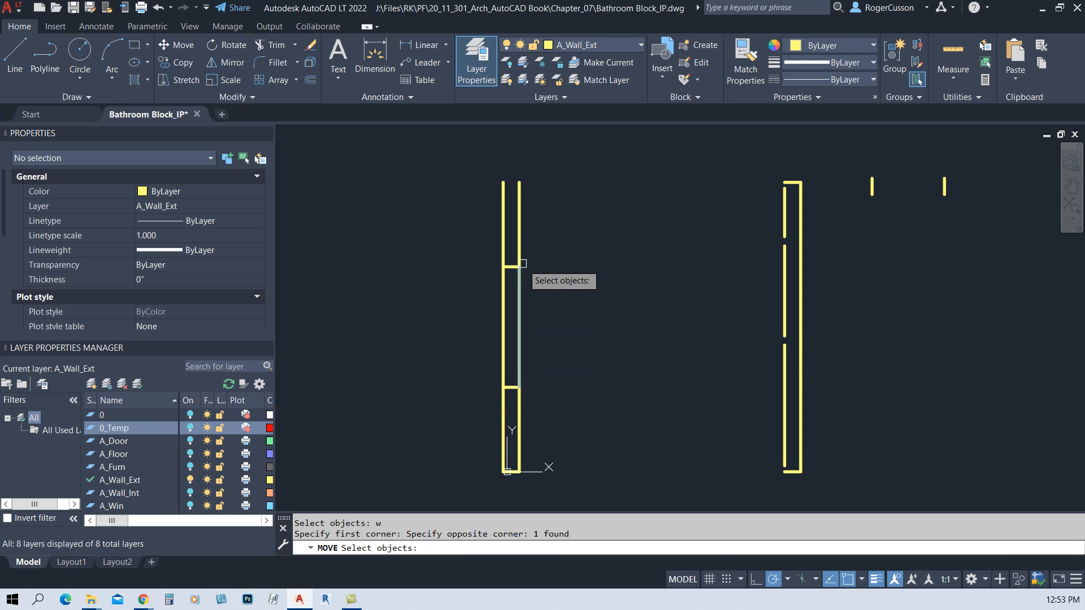
pyautogui.press('Return')
pyautogui.click(520, 387)
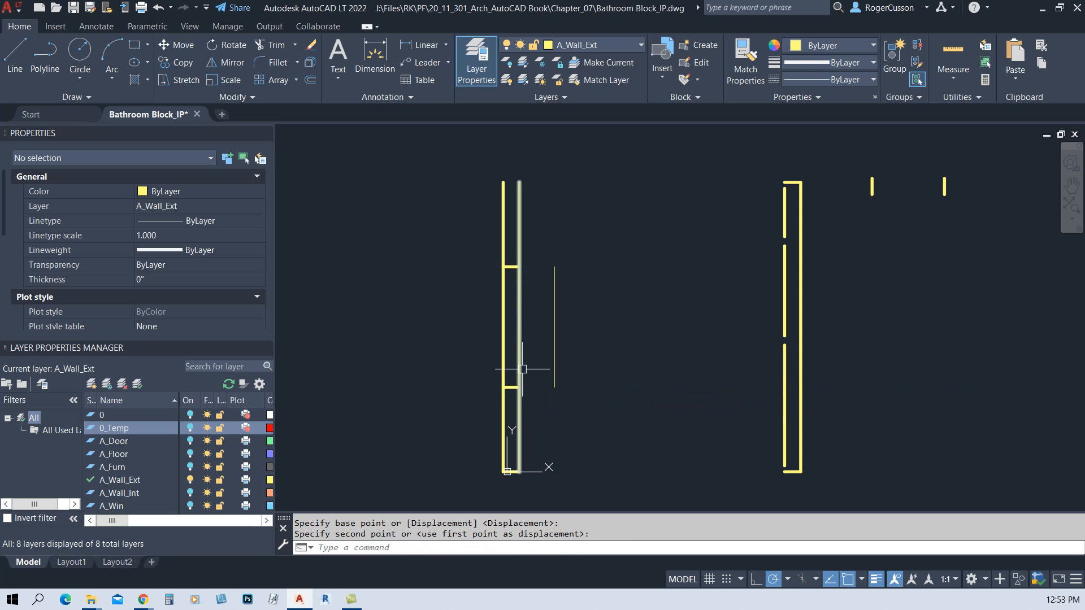
pyautogui.press('Escape')
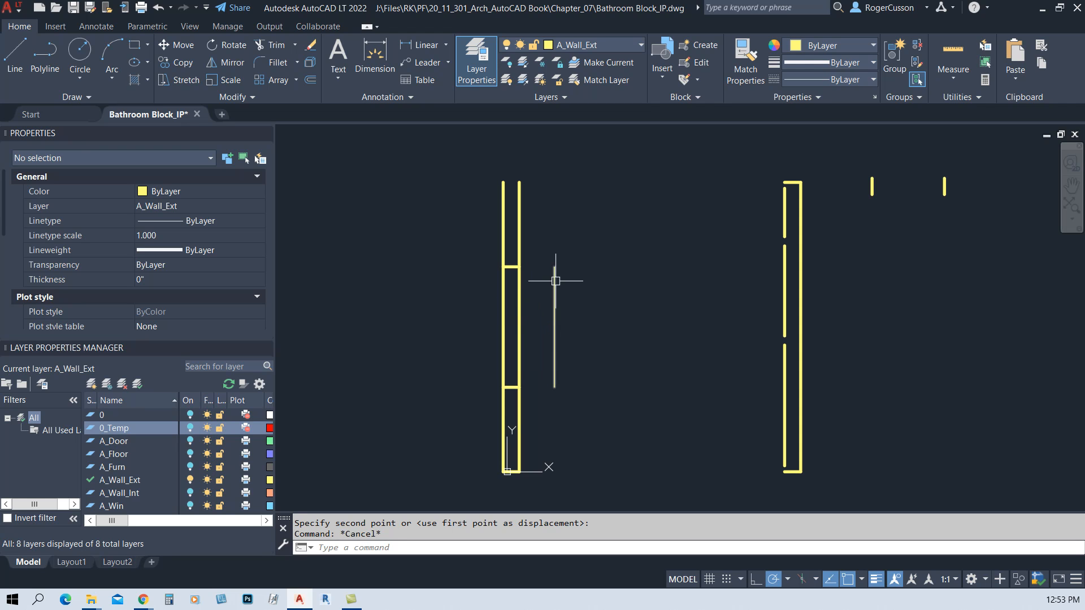
# Trim the left exterior wall's inner and outer lines between the two window jambs
pyautogui.write('tr')
pyautogui.press('Return')
pyautogui.click(523, 302)
pyautogui.click(503, 305)
pyautogui.press('Return')
pyautogui.press('Escape')
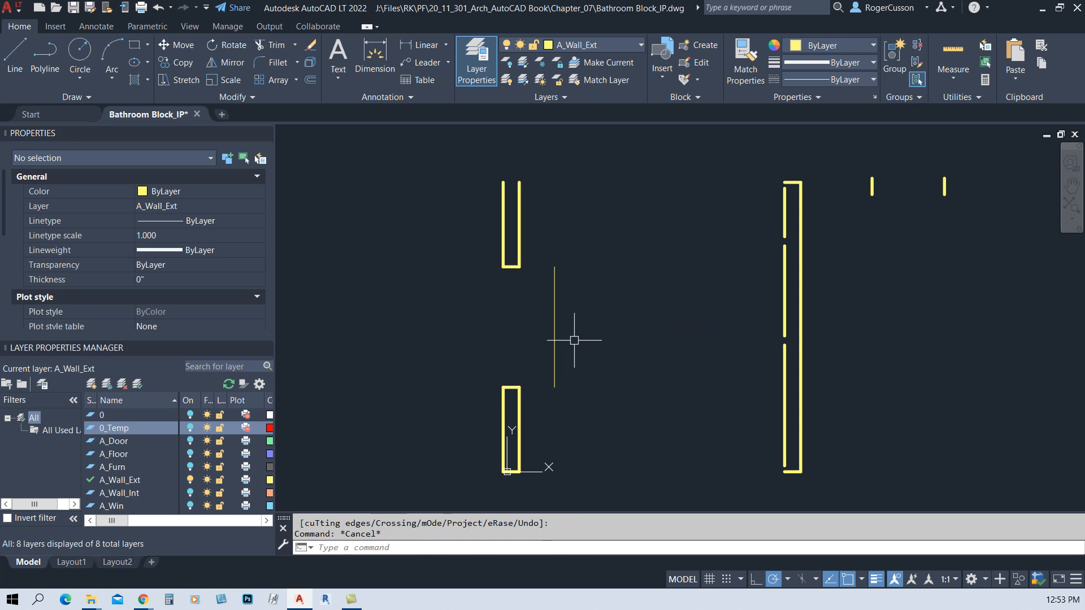
# Move the thin sill line by its lower endpoint back to the inner corner of the lower window jamb
pyautogui.write('m')
pyautogui.press('Return')
pyautogui.click(554, 356)
pyautogui.press('Return')
pyautogui.click(554, 387)
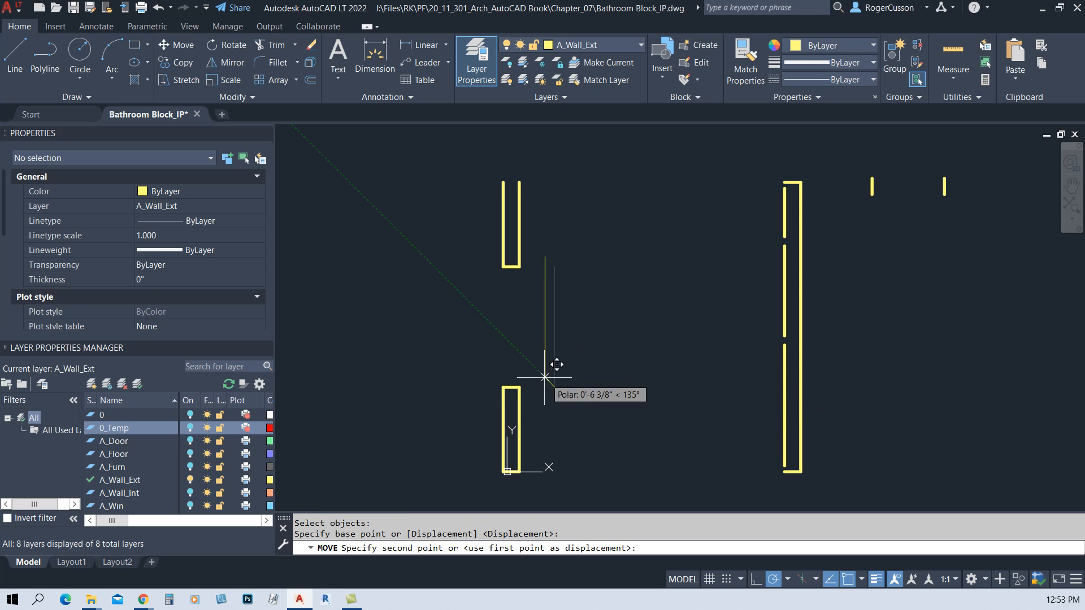
pyautogui.click(531, 374)
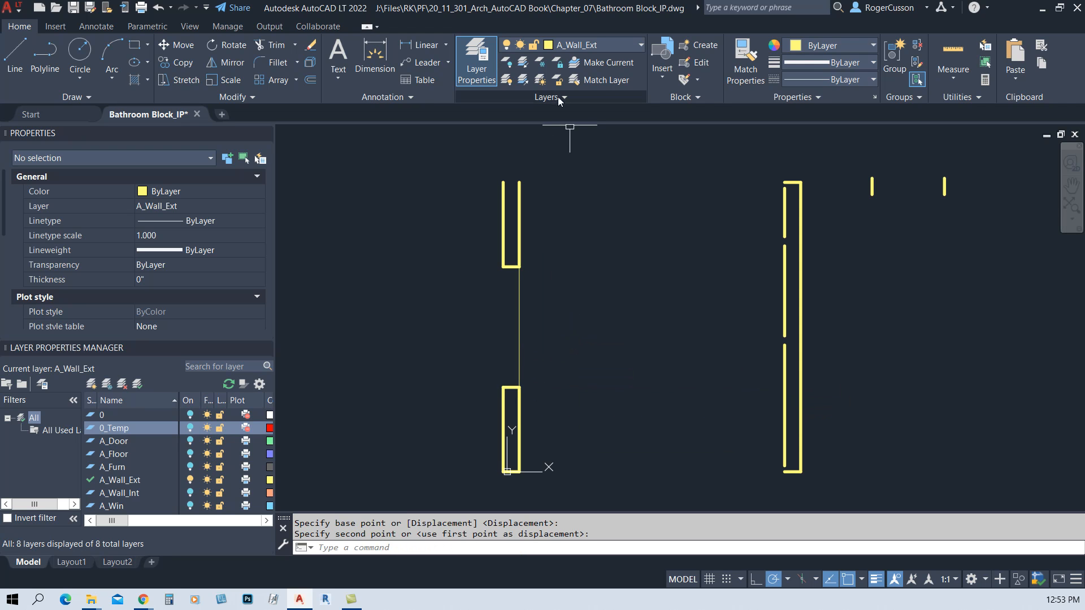
# Restore the layers hidden by the A_Wall_Ext isolation
pyautogui.click(524, 81)
pyautogui.scroll(5, 525, 283)
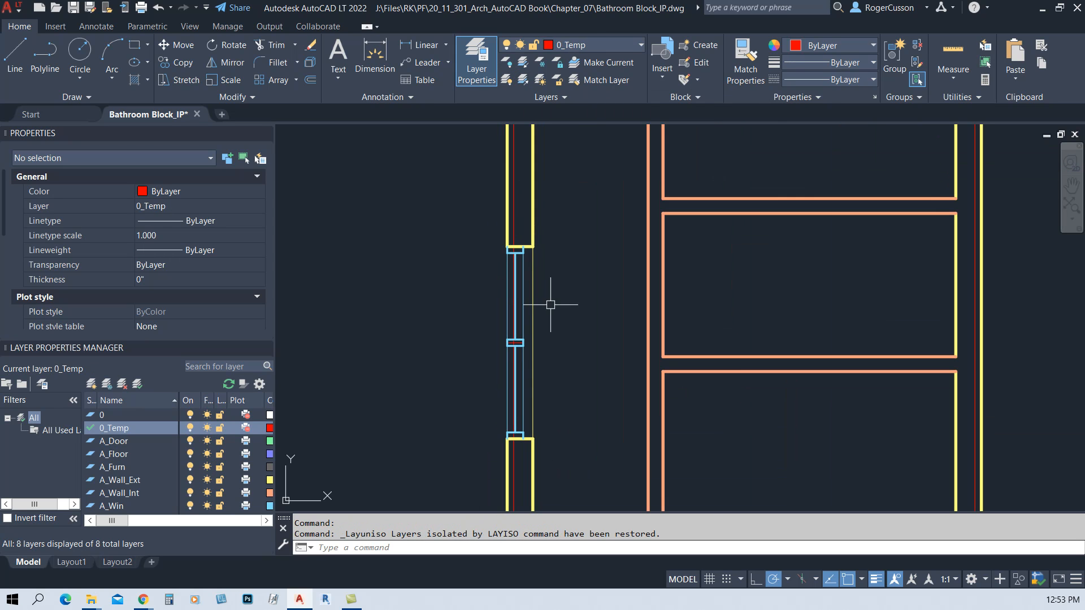
pyautogui.moveTo(545, 322); pyautogui.dragTo(462, 354, button='middle')
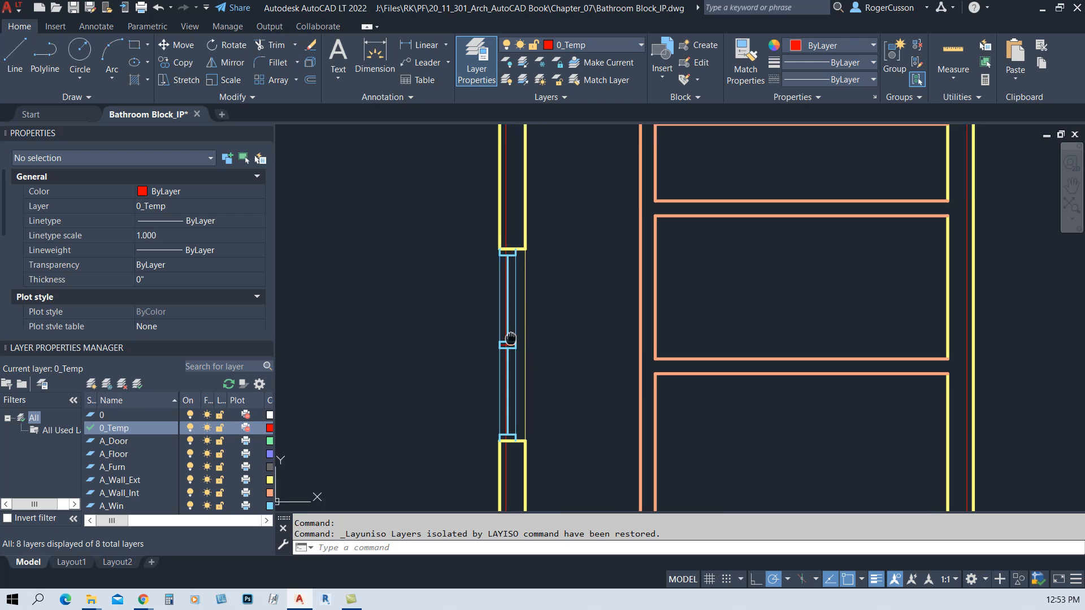
# Set the door swing arc's radius to 30 inches
pyautogui.scroll(-5, 721, 296)
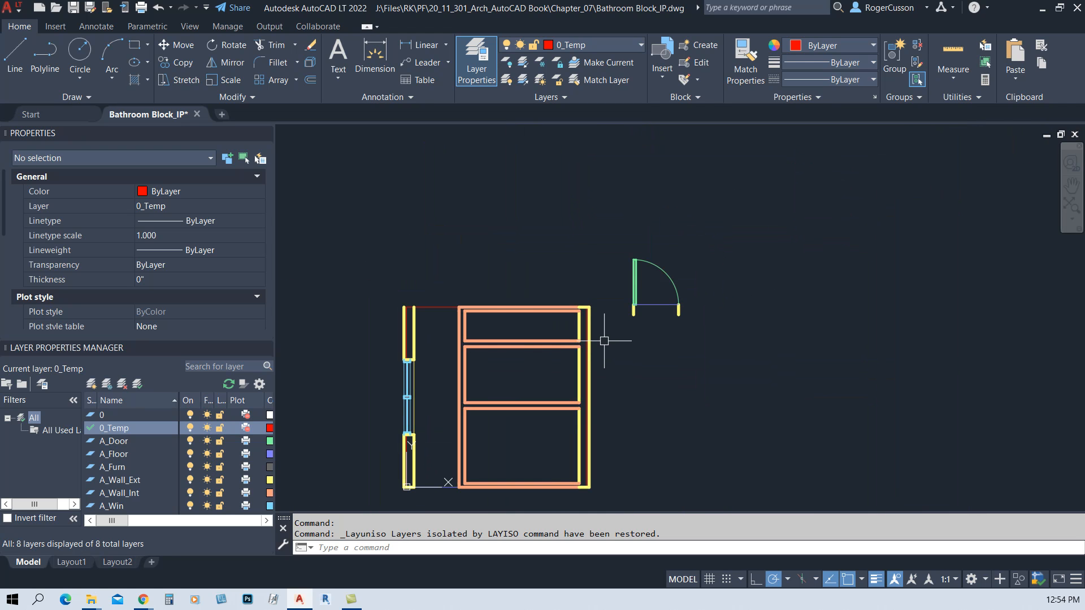
pyautogui.click(662, 272)
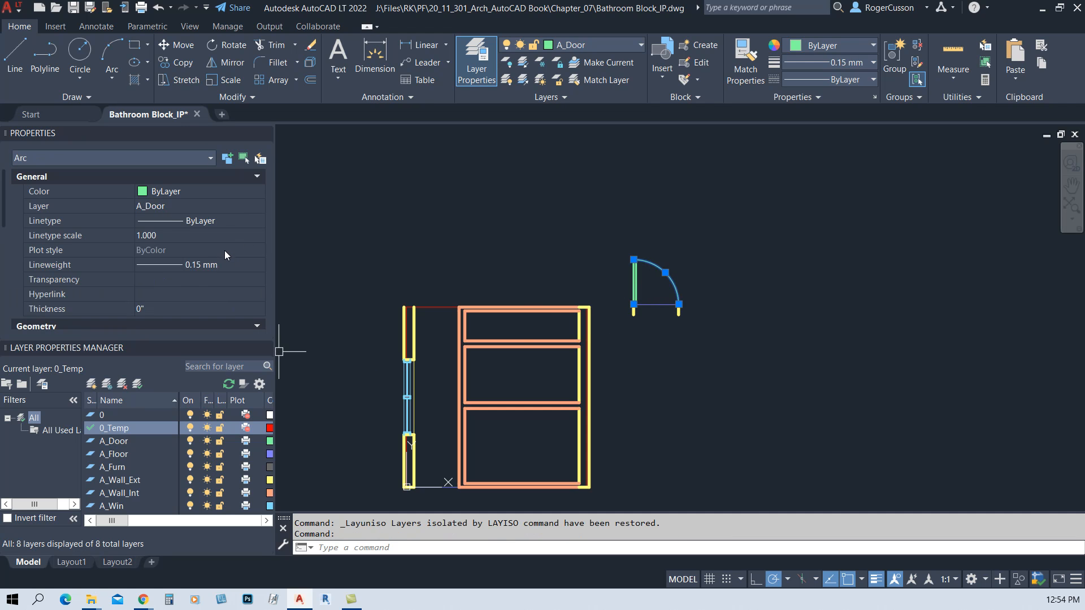
pyautogui.scroll(-5, 225, 252)
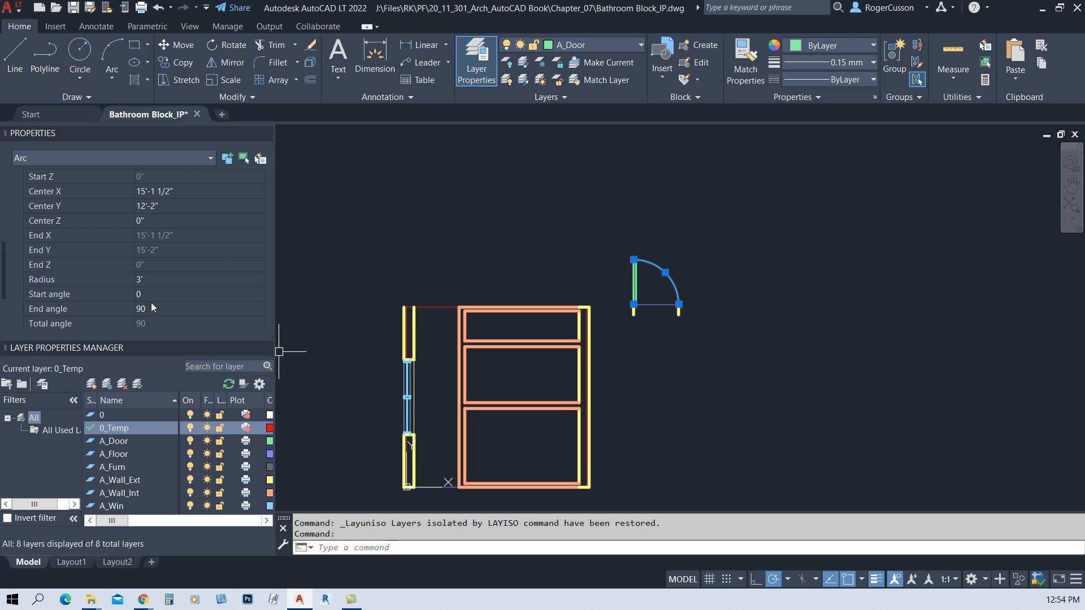
pyautogui.click(153, 280)
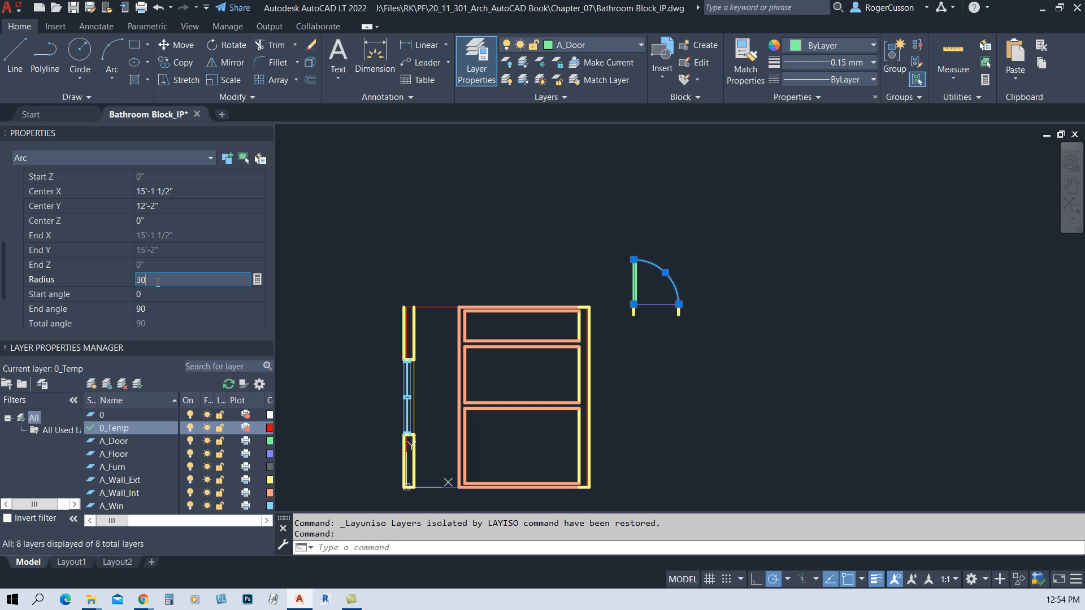
pyautogui.press('Tab')
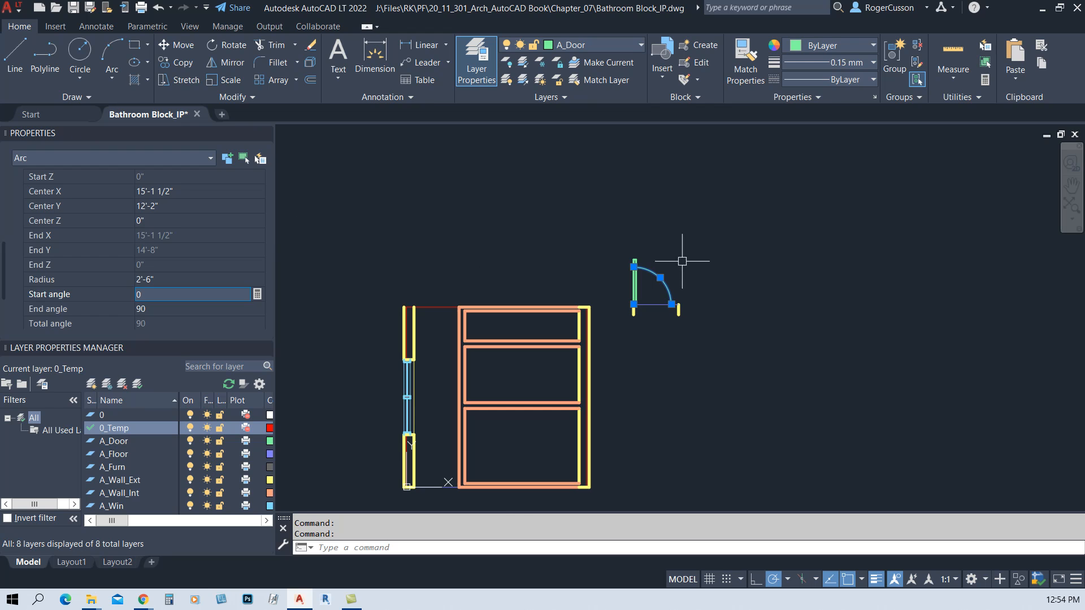
pyautogui.press('Escape')
# Stretch the upper end of the door leaf down to the swing arc's upper endpoint
pyautogui.scroll(4, 643, 274)
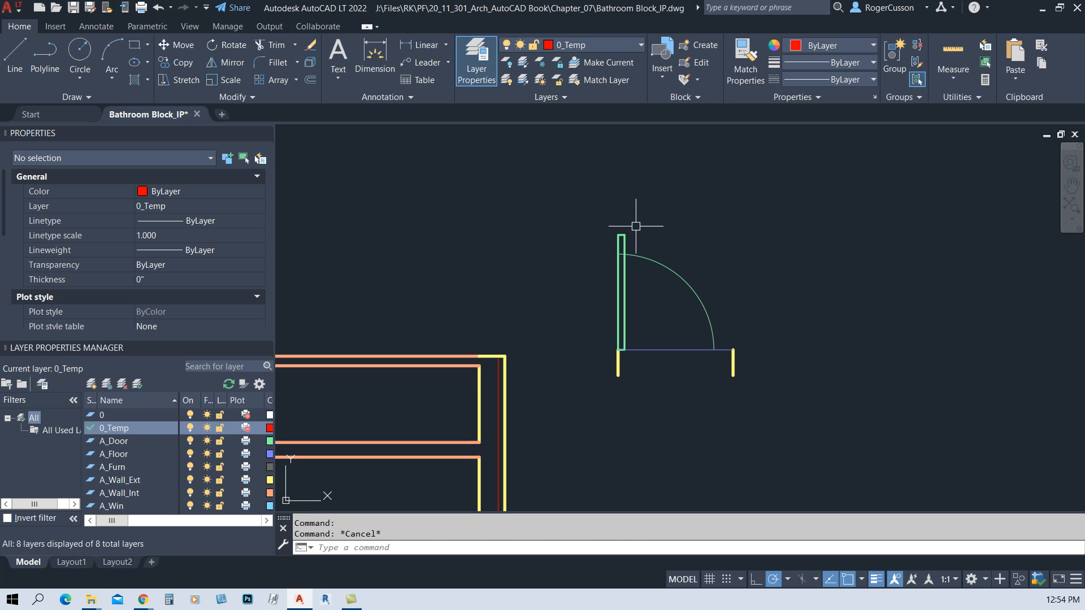
pyautogui.press('Return')
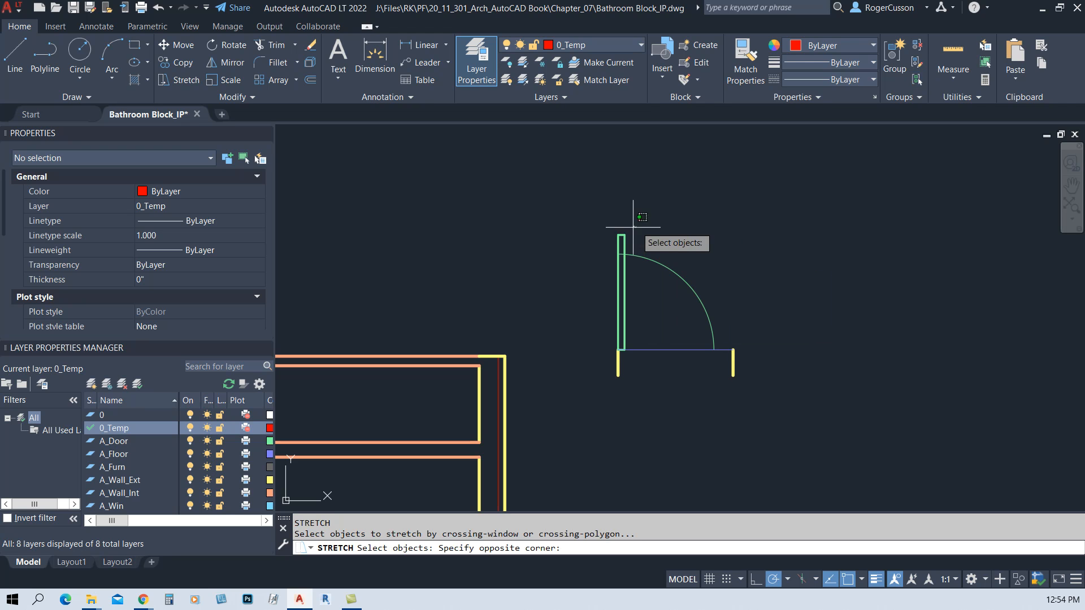
pyautogui.click(615, 239)
pyautogui.scroll(4, 617, 233)
pyautogui.press('Return')
pyautogui.click(617, 236)
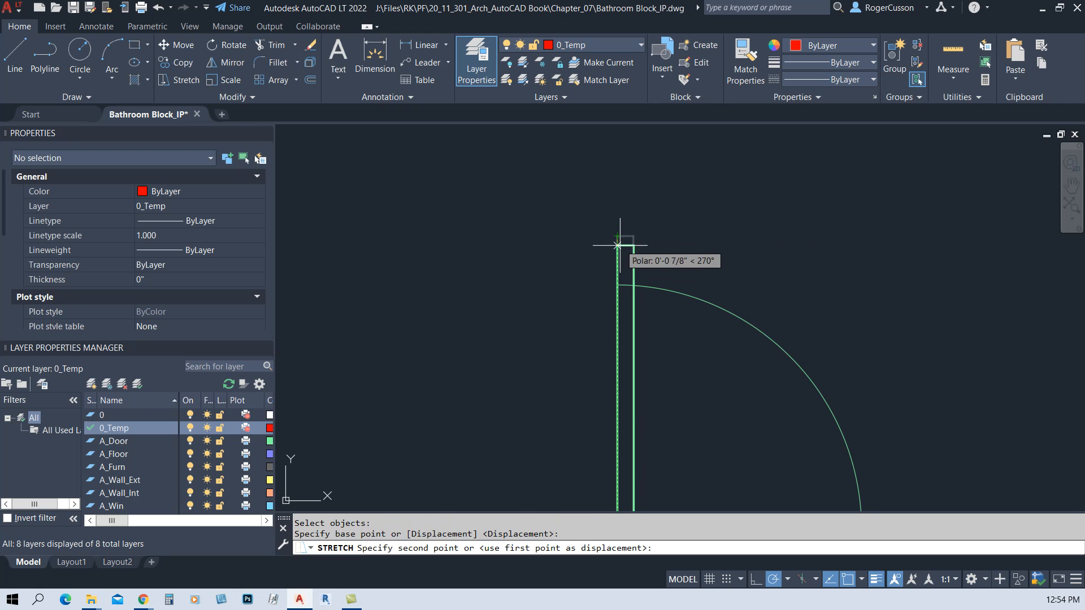
pyautogui.click(618, 285)
# Stretch the door's right jamb and threshold line from their shared corner to the swing arc's lower endpoint
pyautogui.scroll(-3, 622, 286)
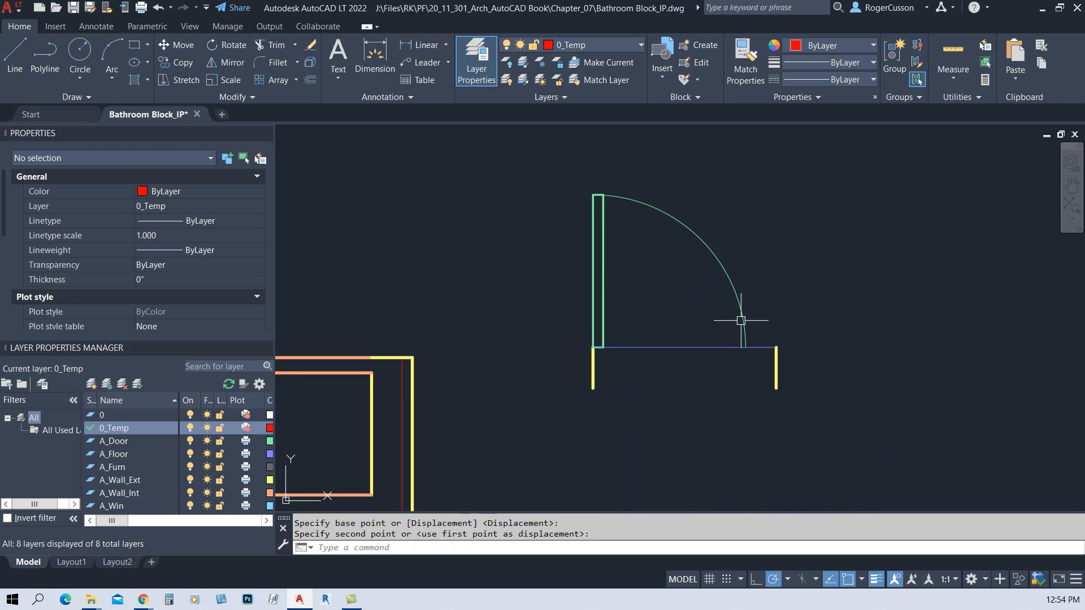
pyautogui.press('Return')
pyautogui.click(796, 318)
pyautogui.click(772, 380)
pyautogui.press('Return')
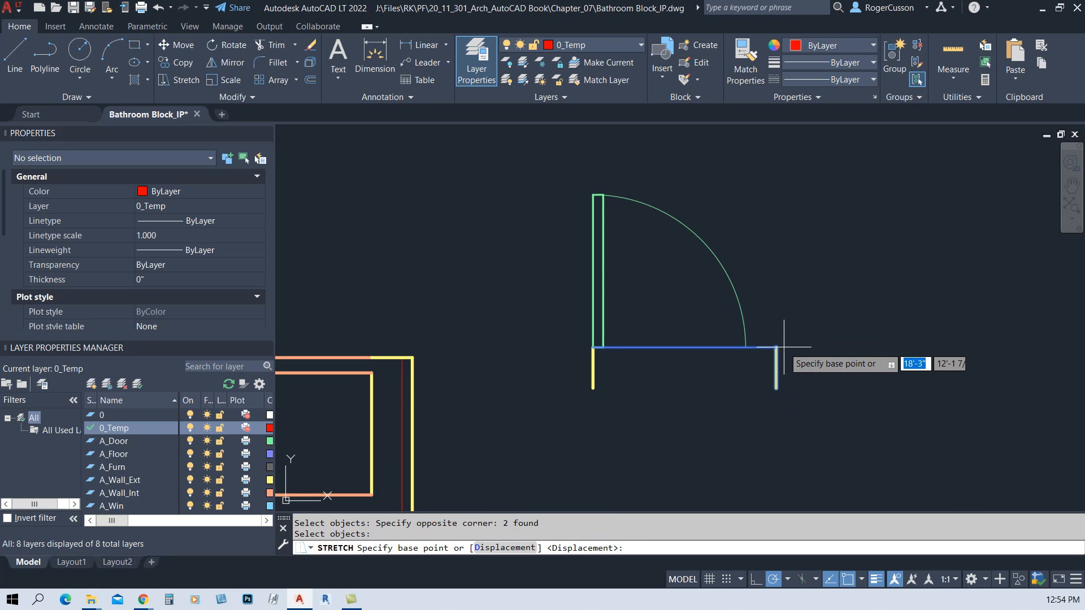
pyautogui.click(776, 348)
pyautogui.click(755, 354)
pyautogui.press('Escape')
# Offset the door's threshold line 4 5/8" downward between the jambs
pyautogui.scroll(-2, 735, 407)
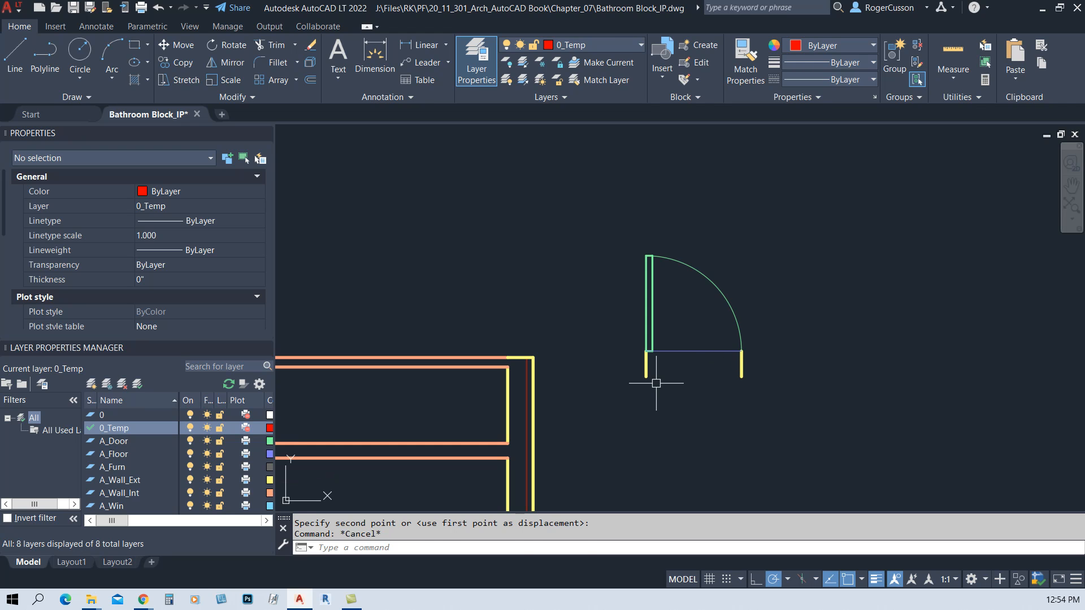
pyautogui.write('o')
pyautogui.press('Return')
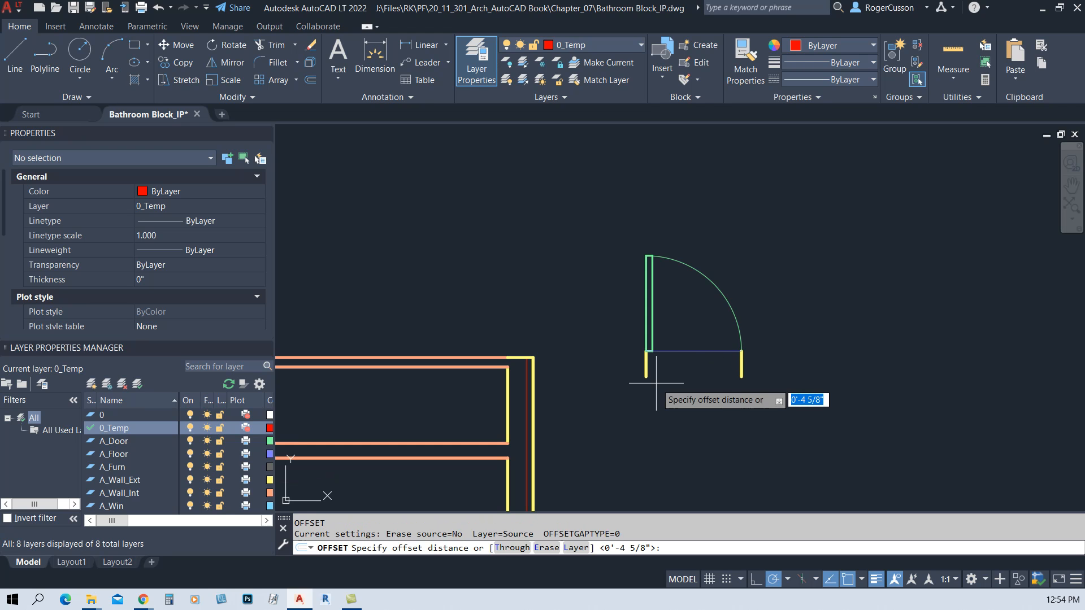
pyautogui.press('Return')
pyautogui.click(692, 352)
pyautogui.click(683, 375)
pyautogui.press('Escape')
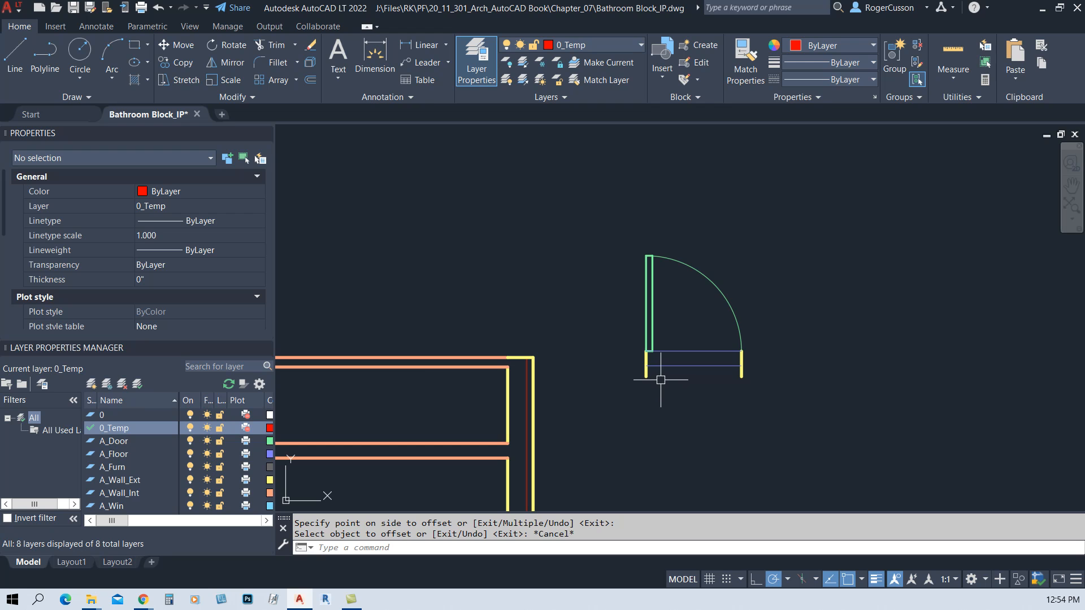
# Trim both door jamb lines below the lower threshold line
pyautogui.write('tr')
pyautogui.press('Return')
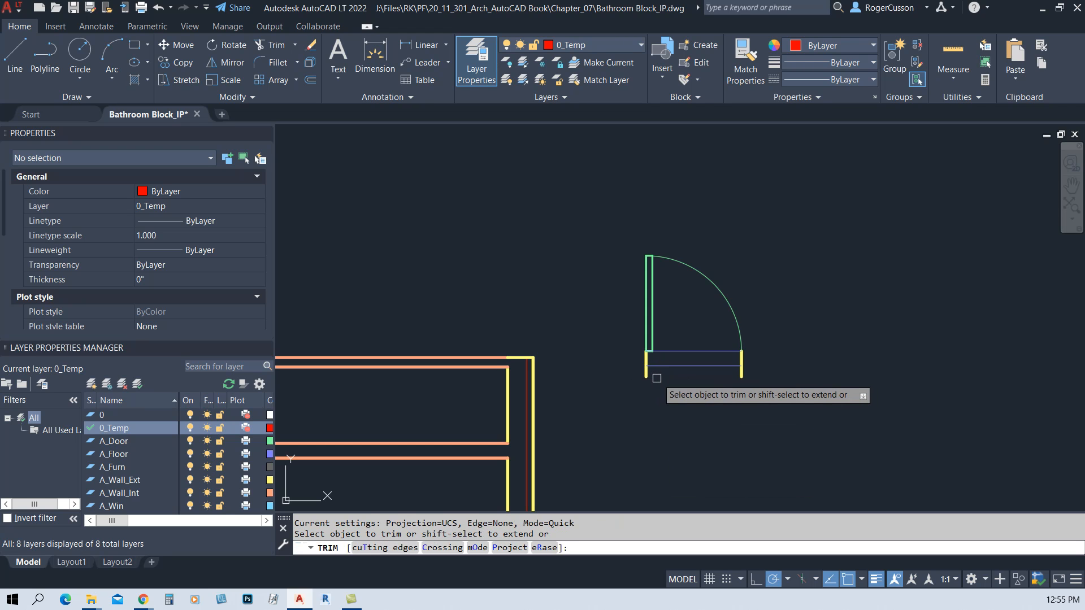
pyautogui.click(741, 373)
pyautogui.press('Escape')
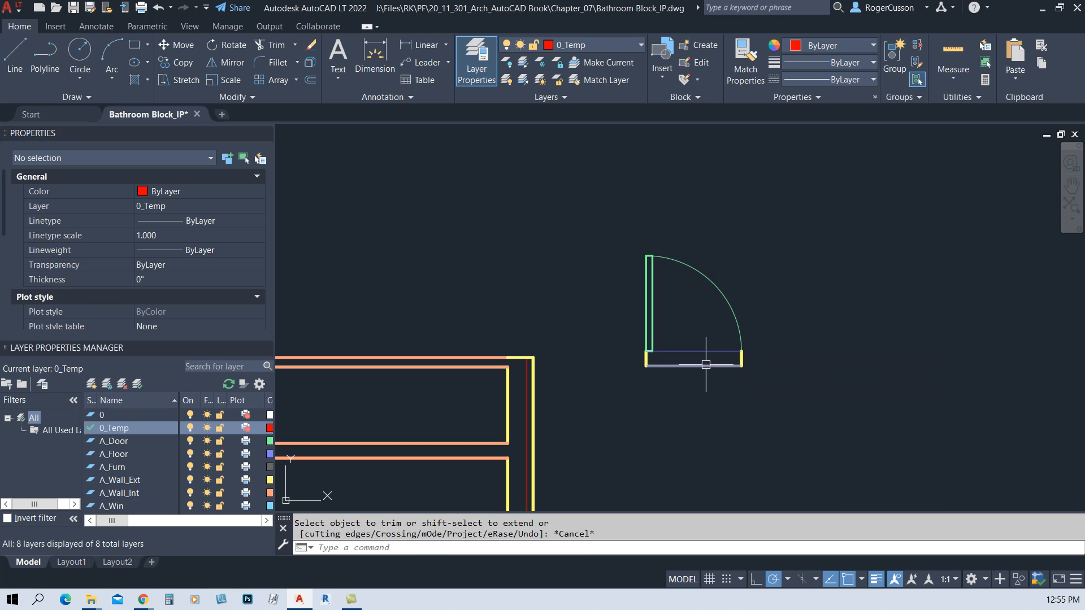
# Change both door jamb lines to the A_Wall_Int layer
pyautogui.scroll(-2, 457, 434)
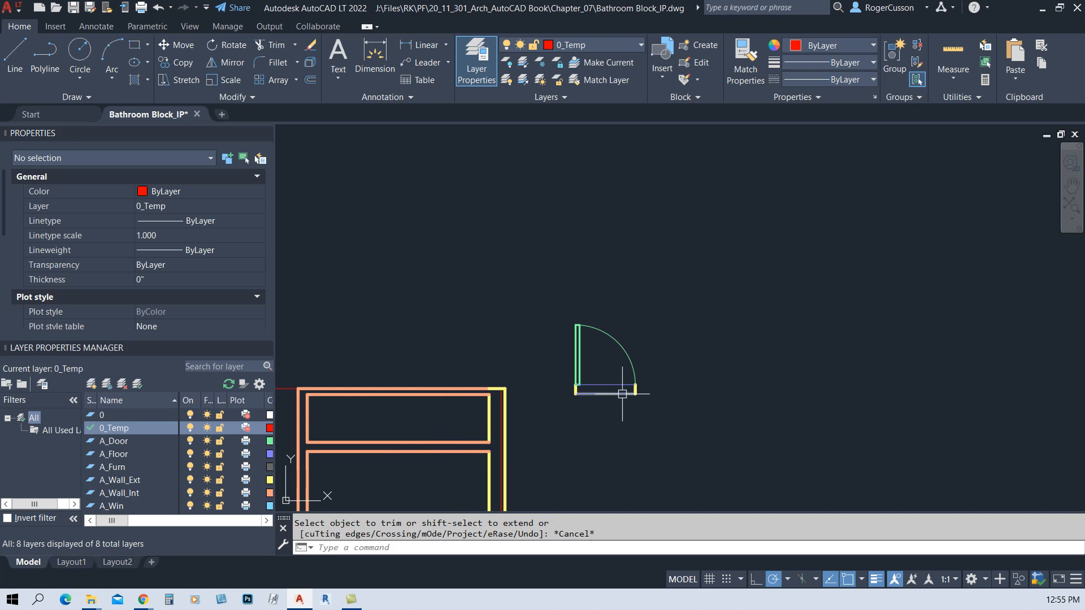
pyautogui.scroll(3, 606, 394)
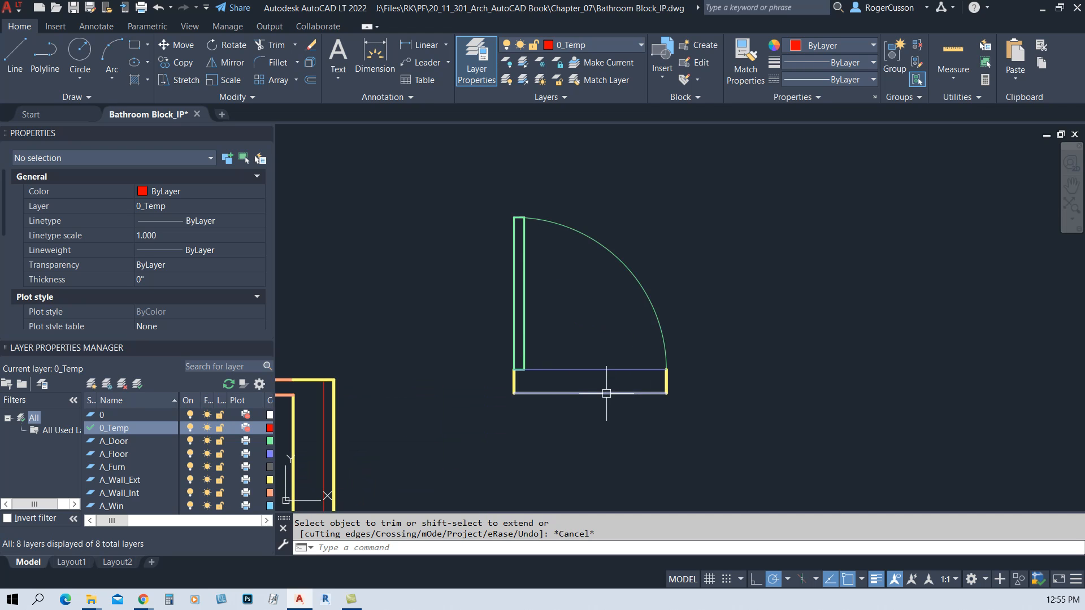
pyautogui.click(515, 381)
pyautogui.click(668, 377)
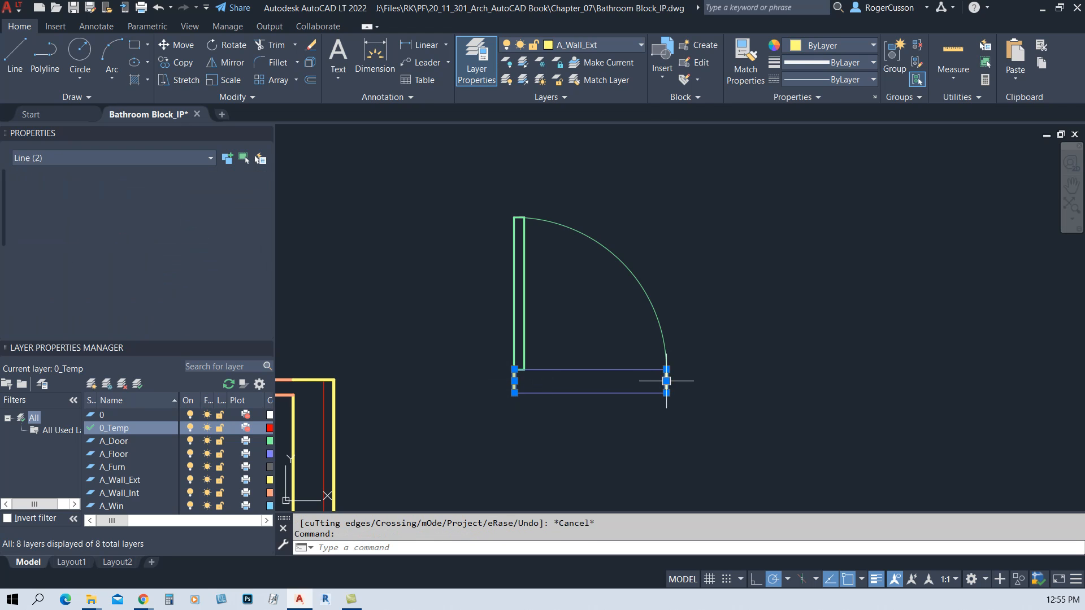
pyautogui.click(616, 46)
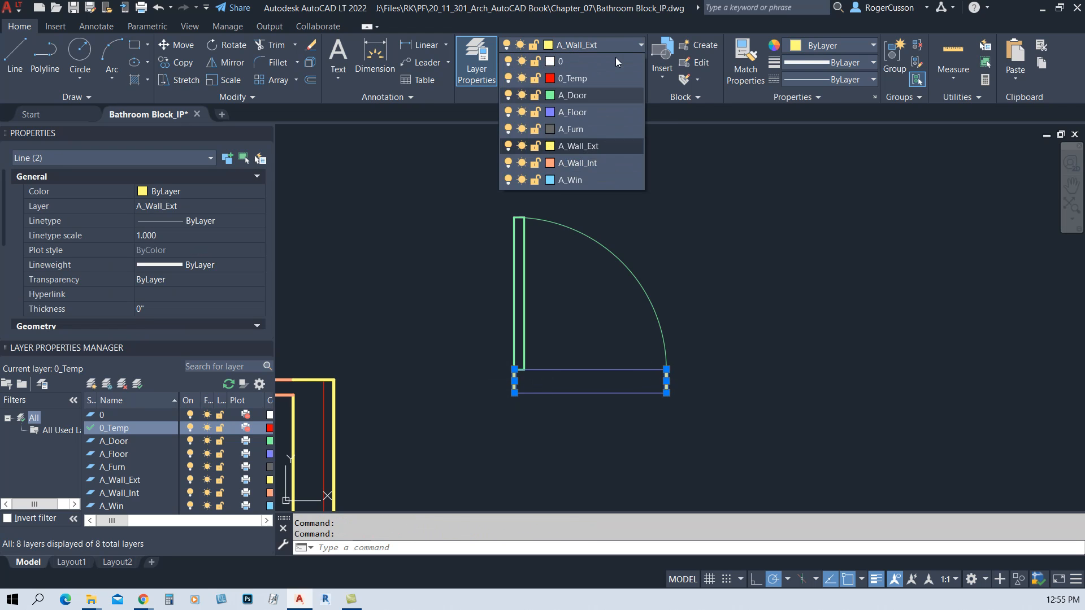
pyautogui.click(582, 163)
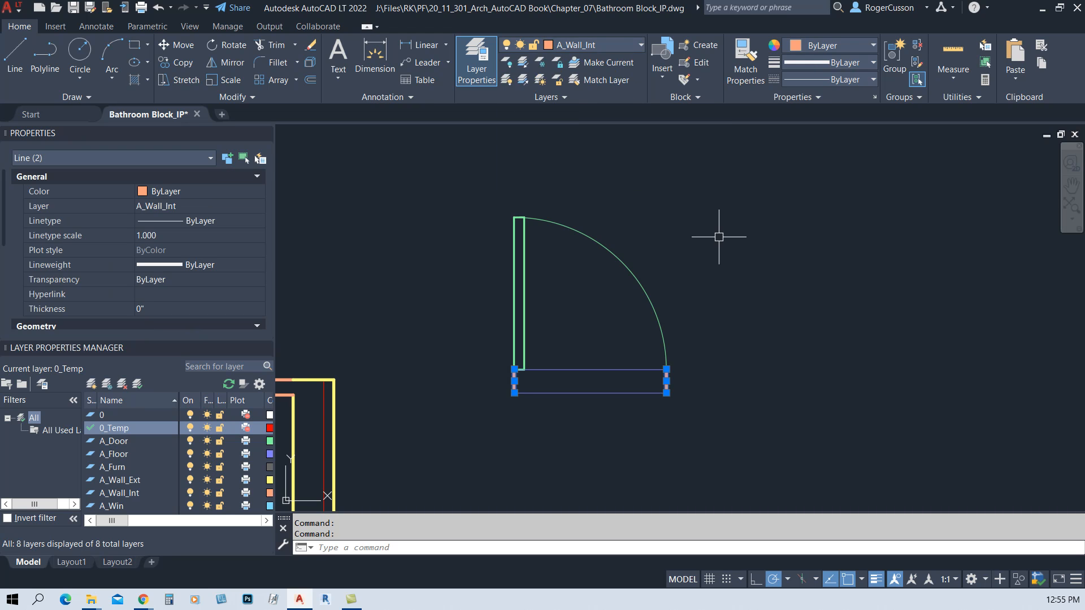
pyautogui.press('Escape')
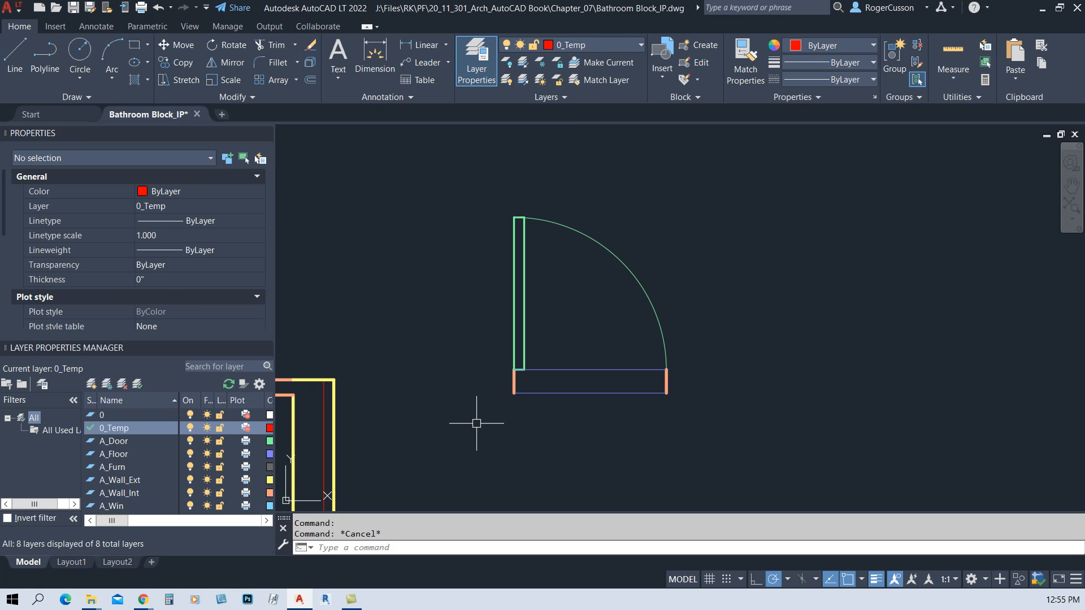
# Copy the complete door with its jambs and threshold about 6' horizontally to the right
pyautogui.write('co')
pyautogui.press('Return')
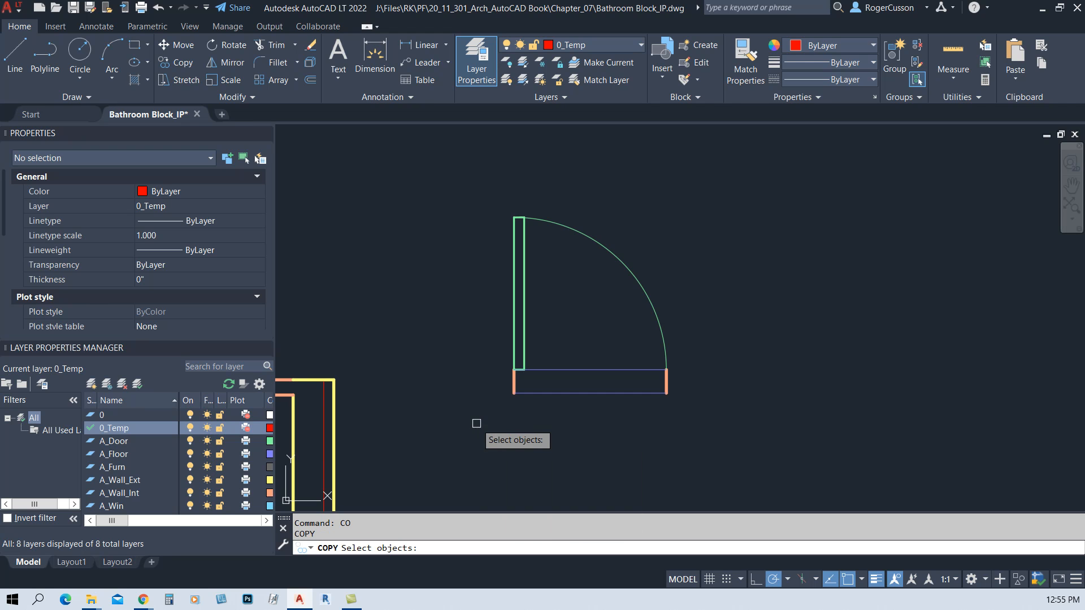
pyautogui.click(467, 426)
pyautogui.click(763, 160)
pyautogui.press('Return')
pyautogui.click(514, 424)
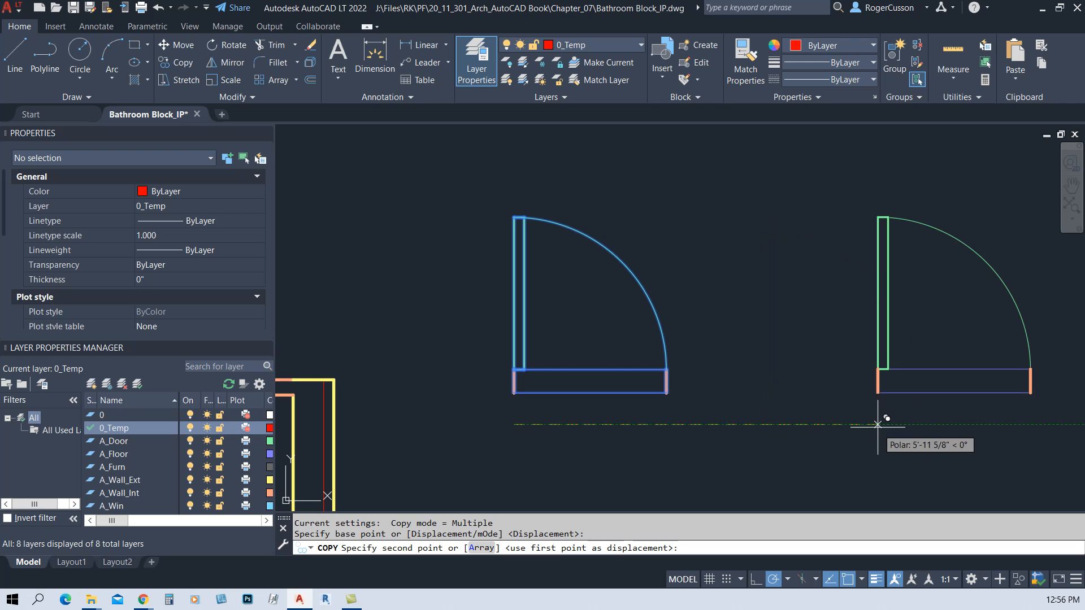
pyautogui.click(876, 424)
pyautogui.press('Escape')
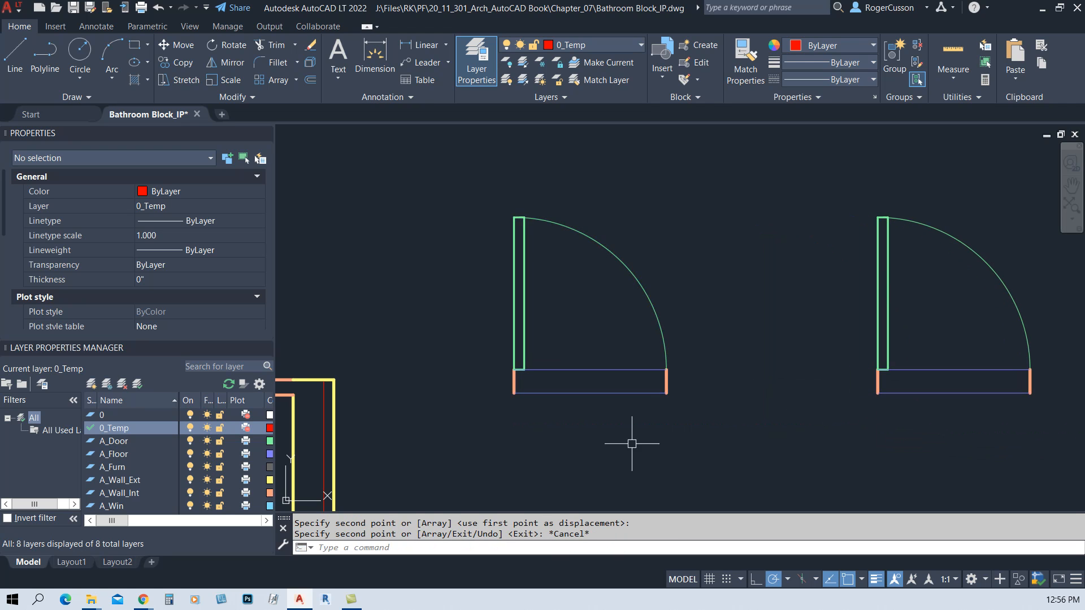
# Rotate the original door 90° clockwise about the lower corner of its left jamb
pyautogui.scroll(-4, 549, 442)
pyautogui.write('ro')
pyautogui.press('Return')
pyautogui.click(519, 443)
pyautogui.click(614, 312)
pyautogui.scroll(4, 539, 423)
pyautogui.scroll(2, 539, 423)
pyautogui.press('Return')
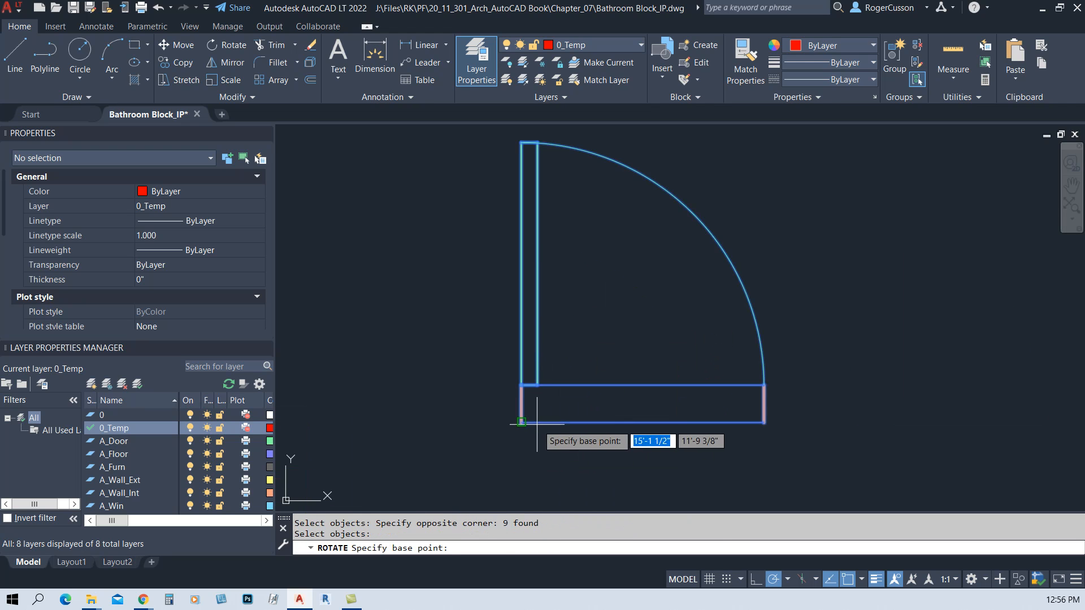
pyautogui.click(521, 423)
pyautogui.scroll(-4, 528, 427)
pyautogui.scroll(-4, 531, 429)
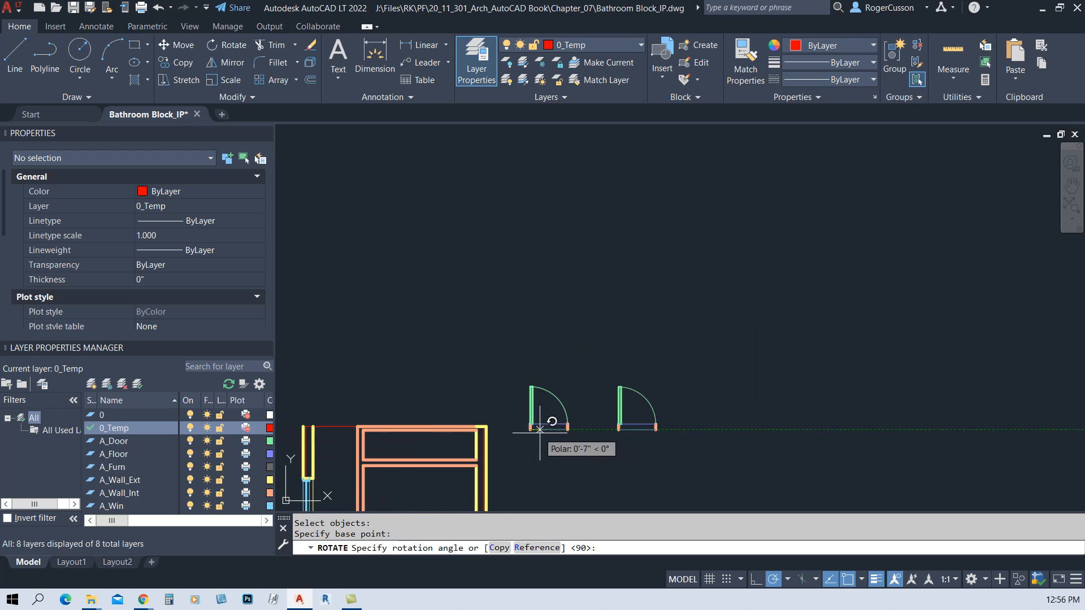
pyautogui.click(534, 485)
pyautogui.scroll(4, 547, 473)
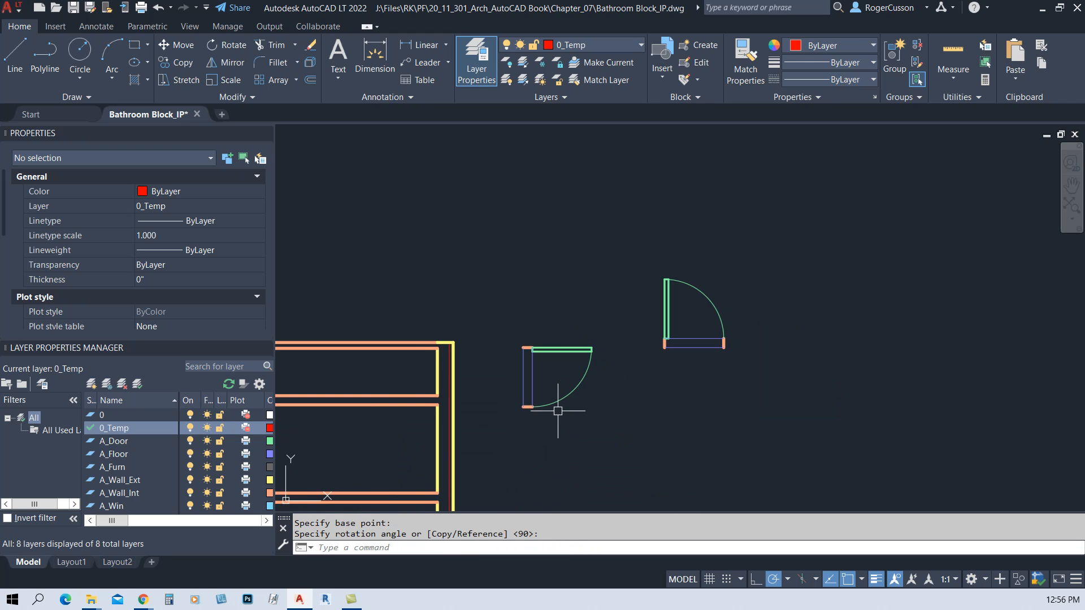
pyautogui.press('Escape')
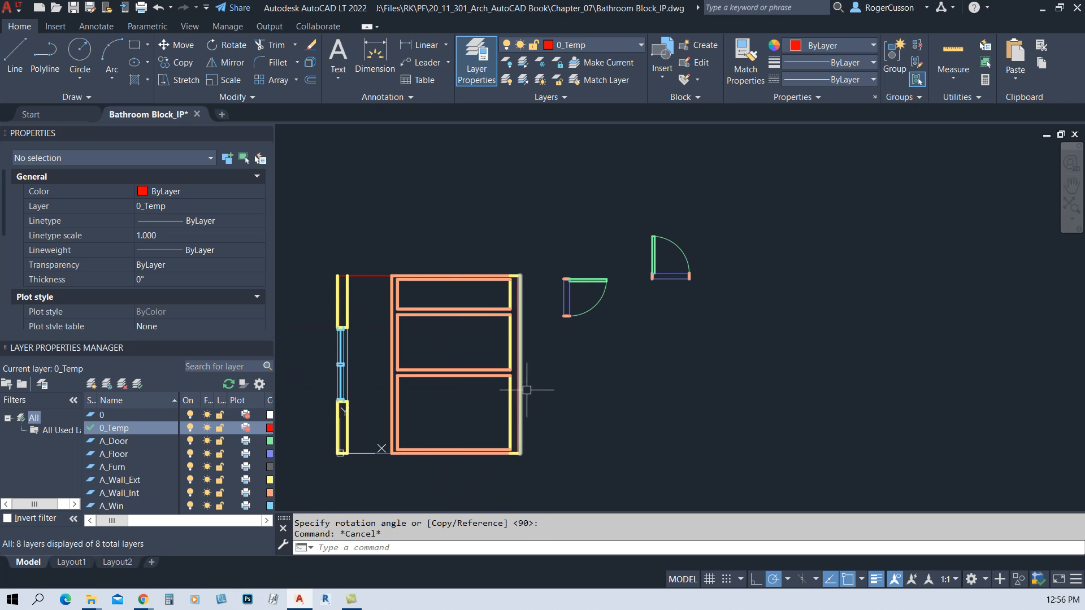
# Move the rotated door from its hinge corner to the upper-left inside corner of the lower room
pyautogui.write('m')
pyautogui.press('Return')
pyautogui.write('w')
pyautogui.press('Return')
pyautogui.click(552, 338)
pyautogui.click(624, 248)
pyautogui.scroll(6, 580, 279)
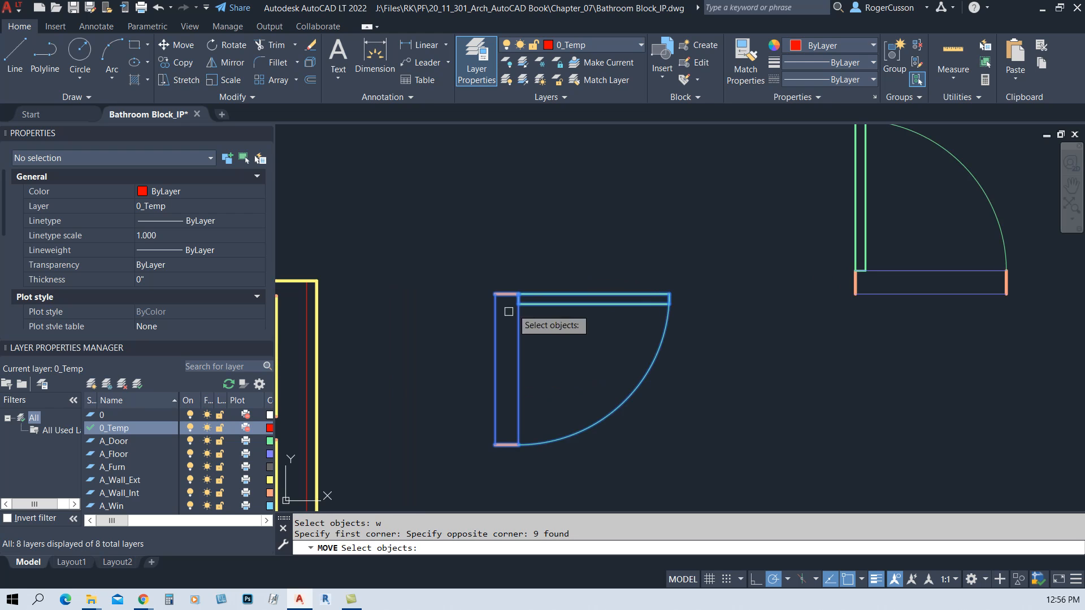
pyautogui.press('Return')
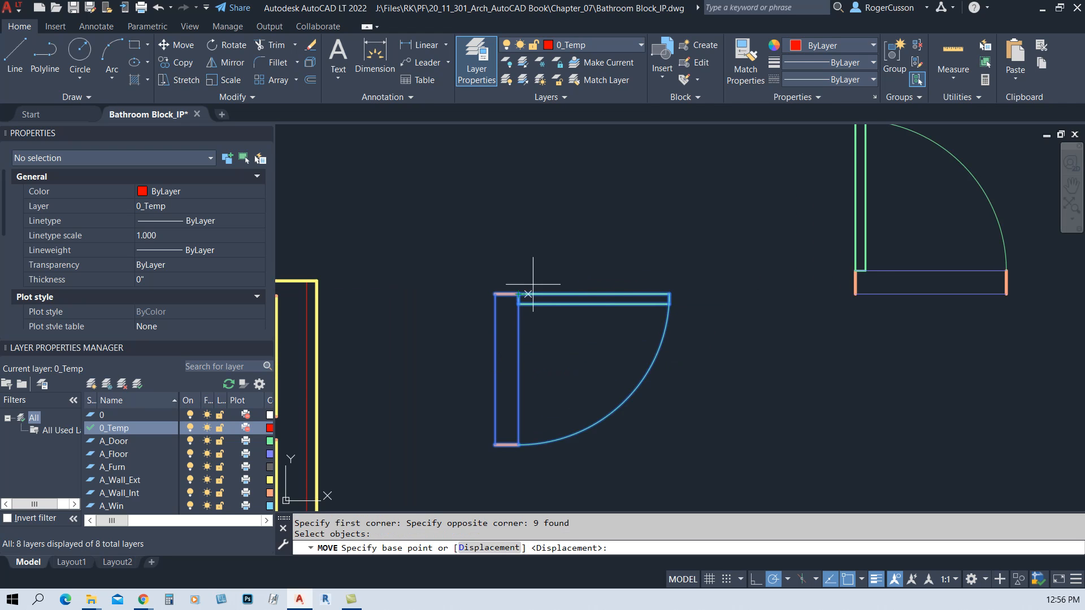
pyautogui.click(518, 294)
pyautogui.scroll(-6, 526, 369)
pyautogui.scroll(4, 373, 455)
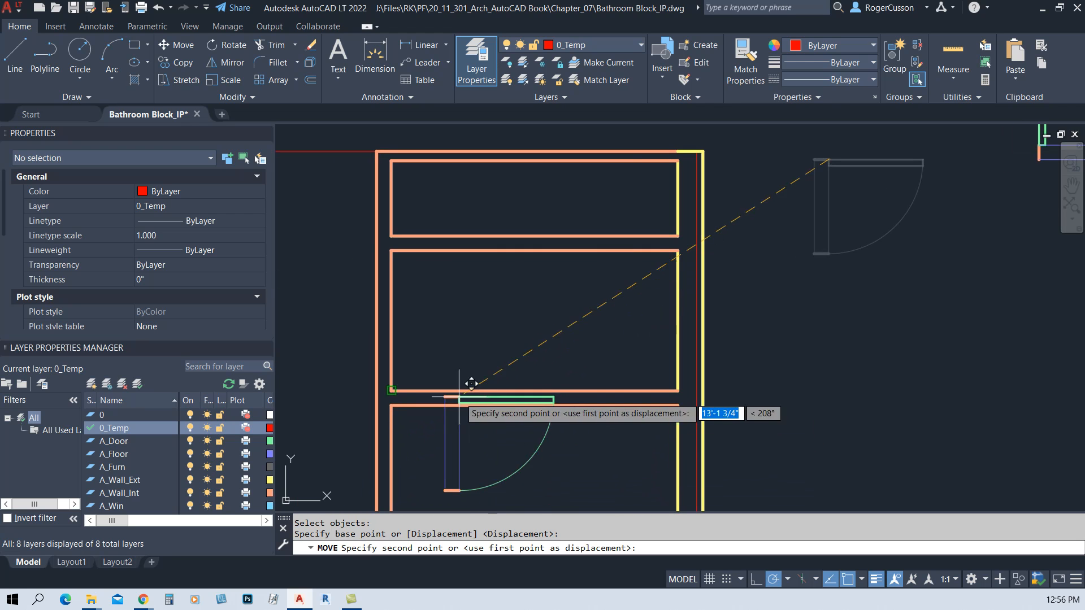
pyautogui.scroll(3, 403, 391)
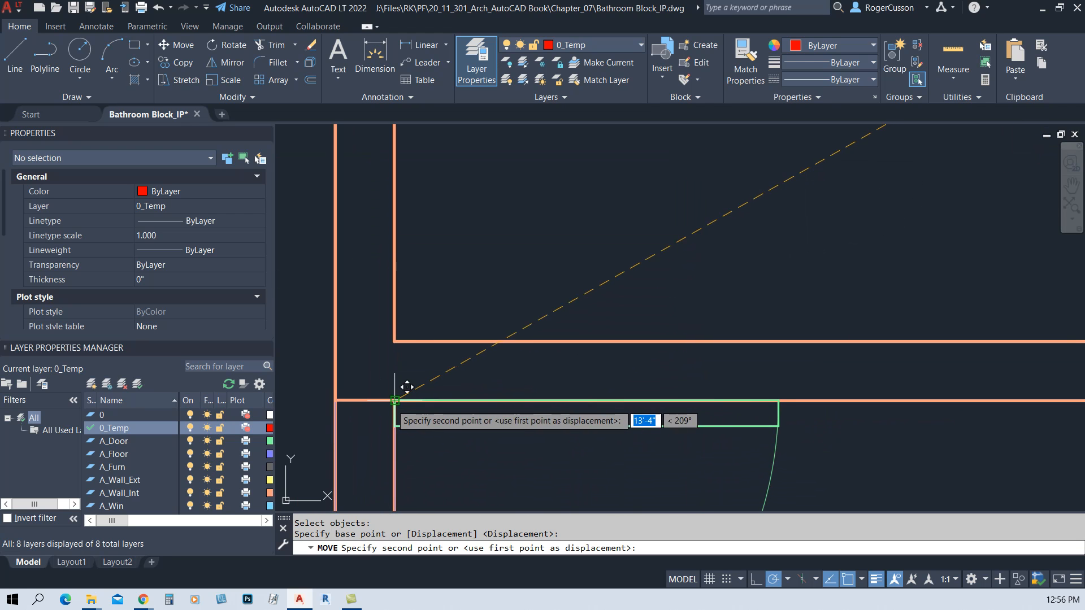
pyautogui.click(420, 426)
pyautogui.scroll(-6, 420, 426)
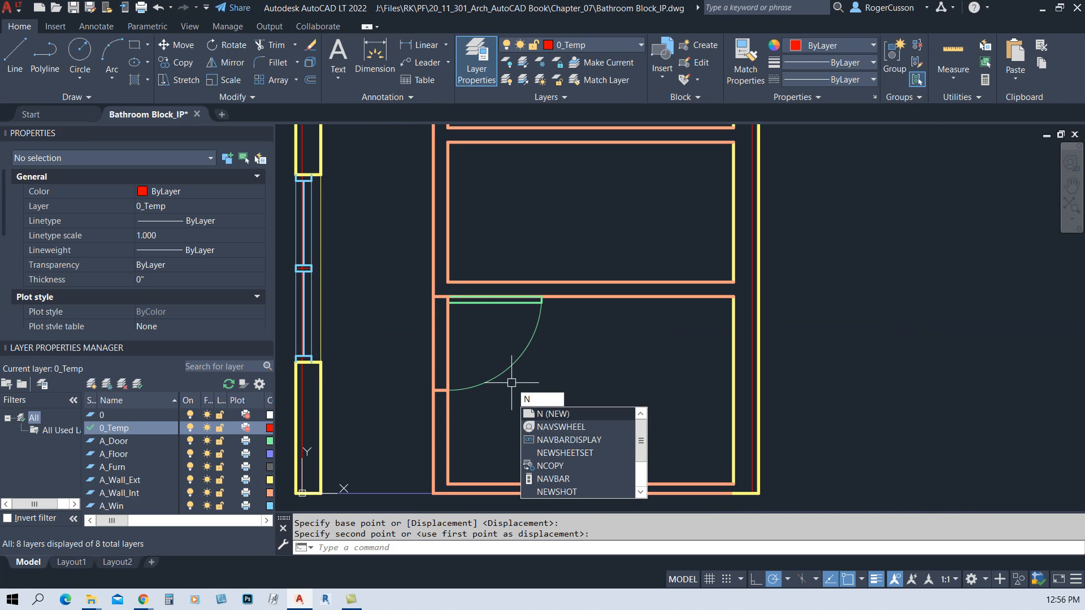
# Move the same door 4" straight down along the left partition
pyautogui.press('Escape')
pyautogui.write('M')
pyautogui.press('Return')
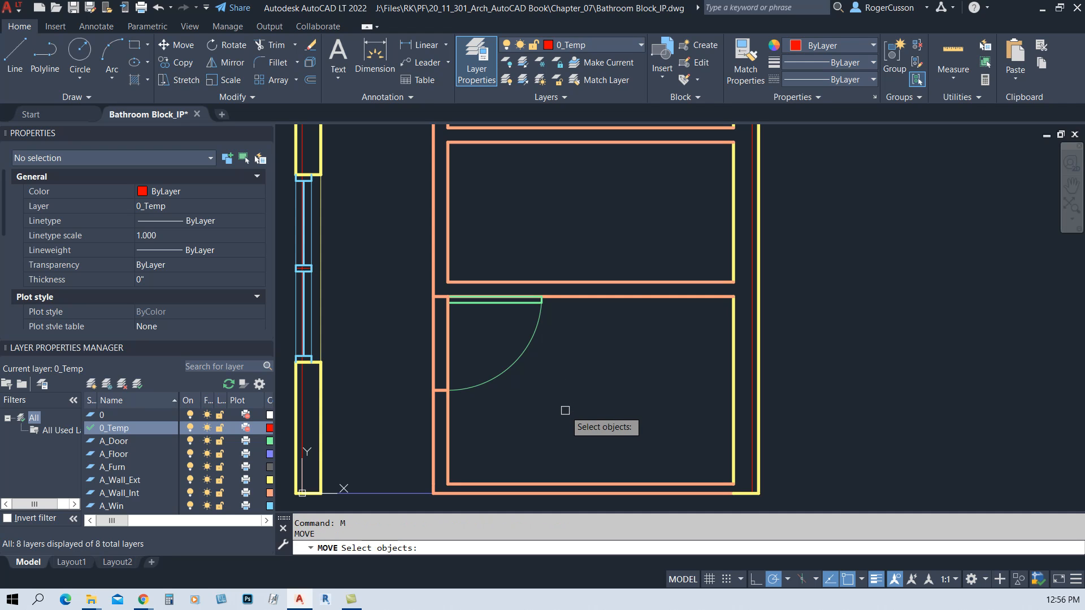
pyautogui.write('p')
pyautogui.press('Return')
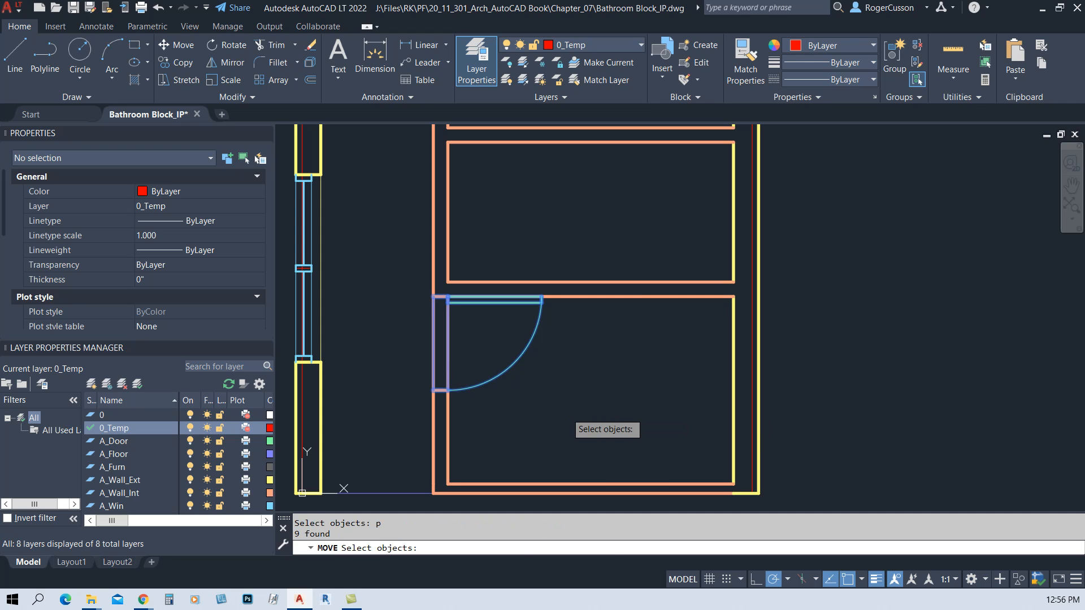
pyautogui.press('Return')
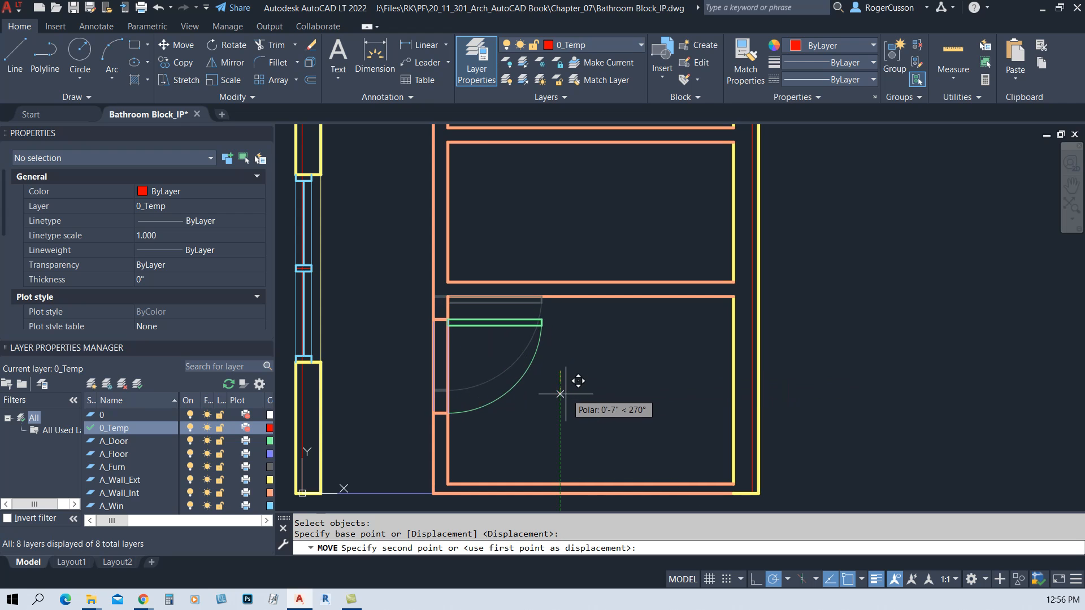
pyautogui.write('4')
pyautogui.press('Return')
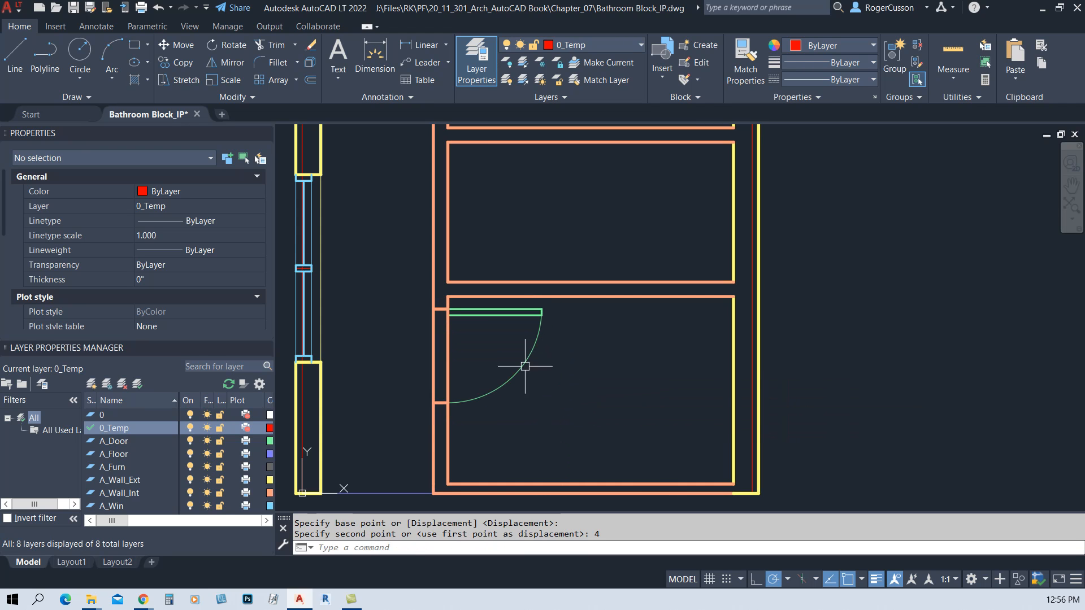
# Move the upright door by its lower threshold midpoint to the midpoint of the lower partition line between the middle and lower rooms
pyautogui.scroll(-2, 556, 314)
pyautogui.moveTo(773, 256); pyautogui.dragTo(698, 315, button='middle')
pyautogui.write('m')
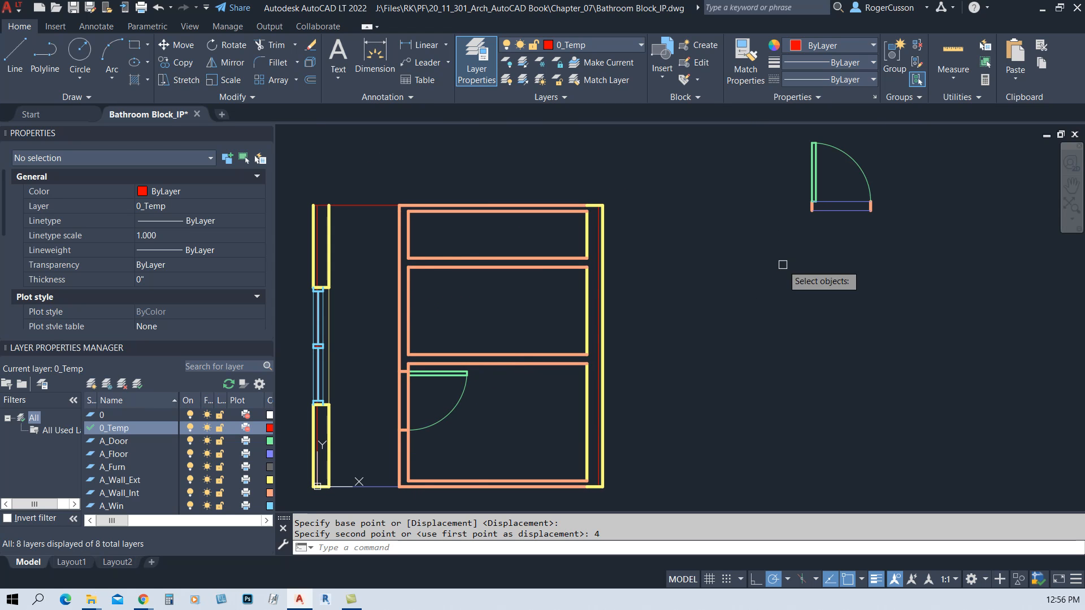
pyautogui.press('Return')
pyautogui.moveTo(785, 270); pyautogui.dragTo(731, 300, button='middle')
pyautogui.click(733, 294)
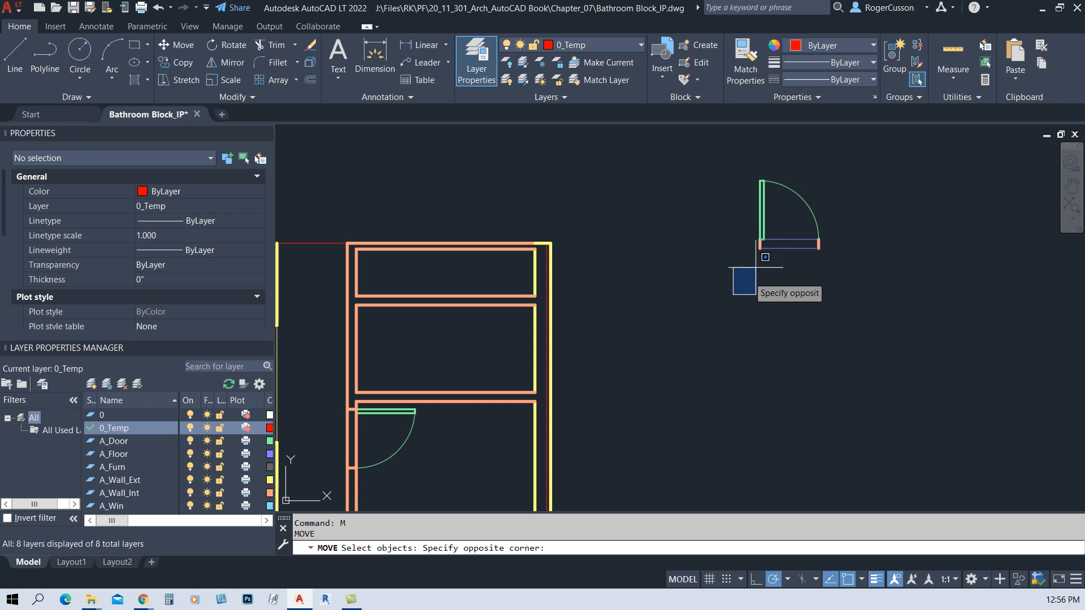
pyautogui.click(846, 172)
pyautogui.press('Return')
pyautogui.click(789, 247)
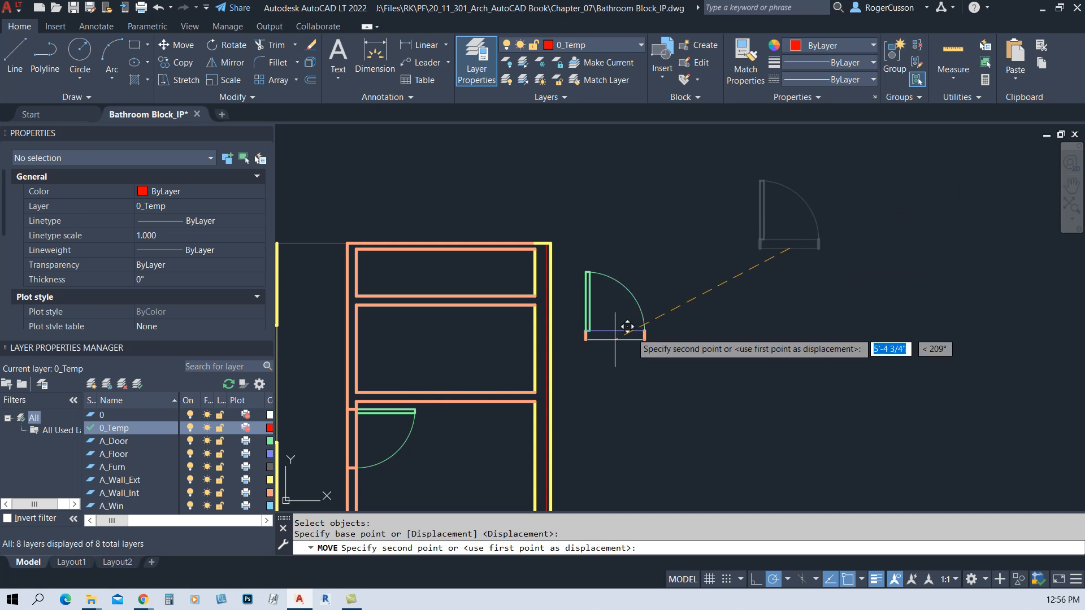
pyautogui.scroll(6, 452, 376)
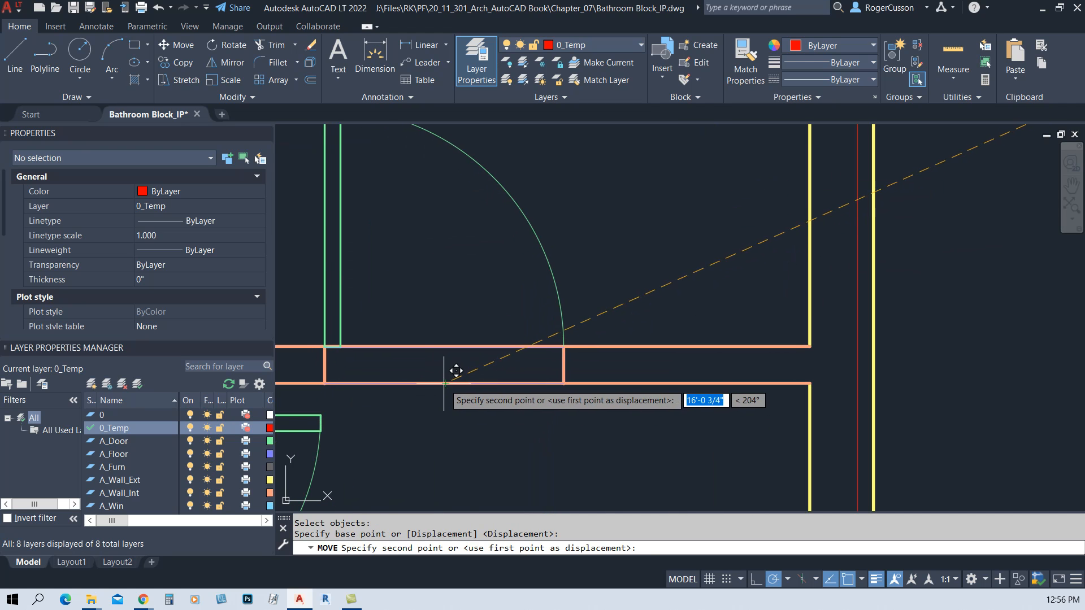
pyautogui.click(446, 384)
pyautogui.scroll(-6, 447, 385)
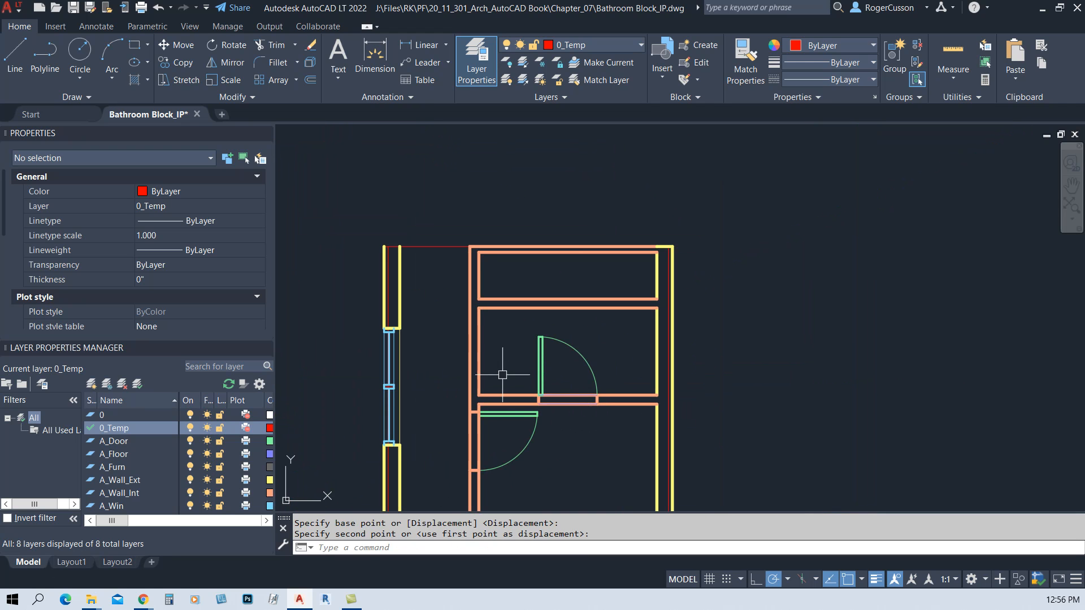
pyautogui.scroll(2, 518, 398)
pyautogui.moveTo(518, 398); pyautogui.dragTo(533, 353, button='middle')
pyautogui.scroll(-2, 495, 379)
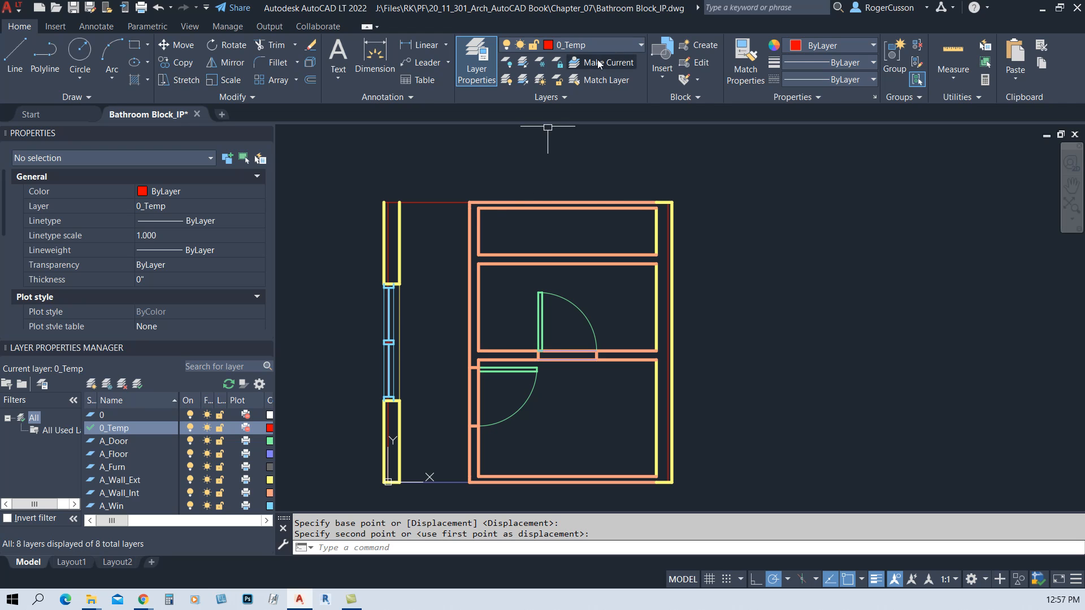
# Isolate the A_Wall_Int layer by picking an interior wall line
pyautogui.click(523, 63)
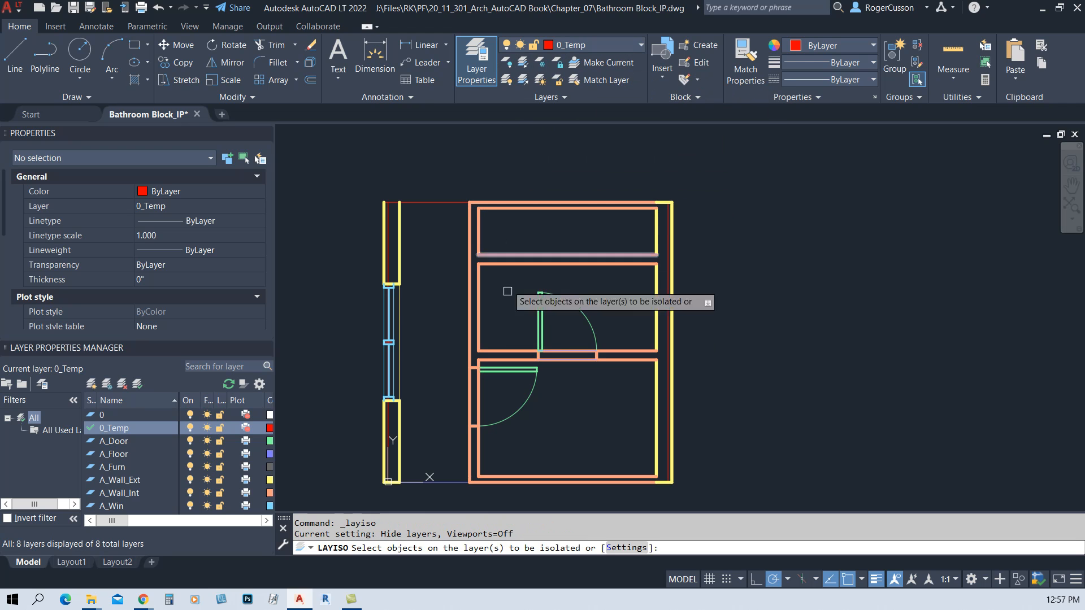
pyautogui.click(505, 349)
pyautogui.press('Return')
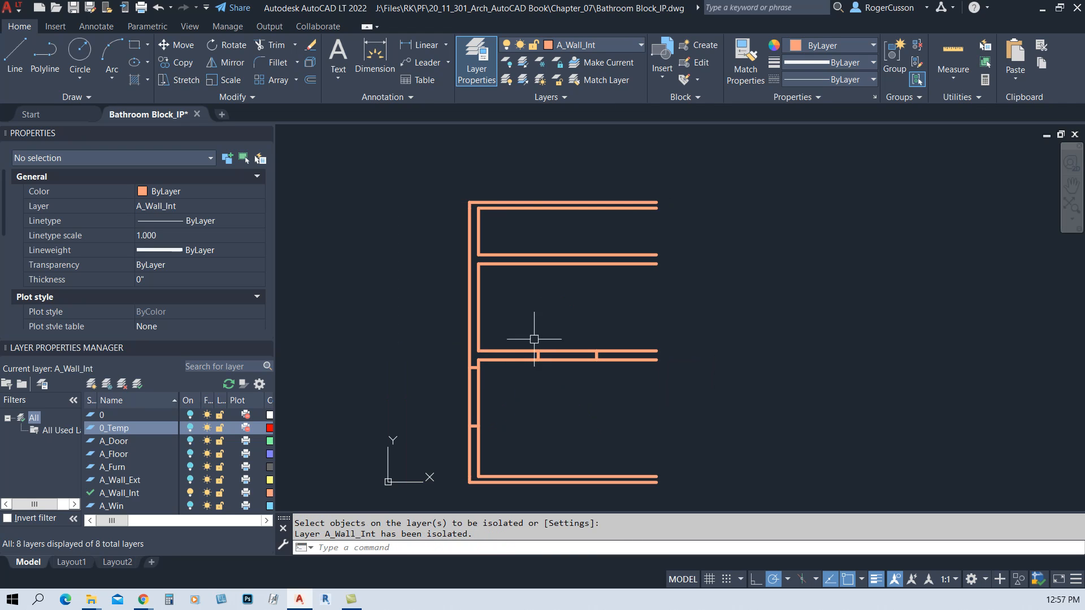
# Trim the interior wall lines between the jambs at both door openings
pyautogui.write('tr')
pyautogui.press('Return')
pyautogui.click(560, 351)
pyautogui.click(560, 360)
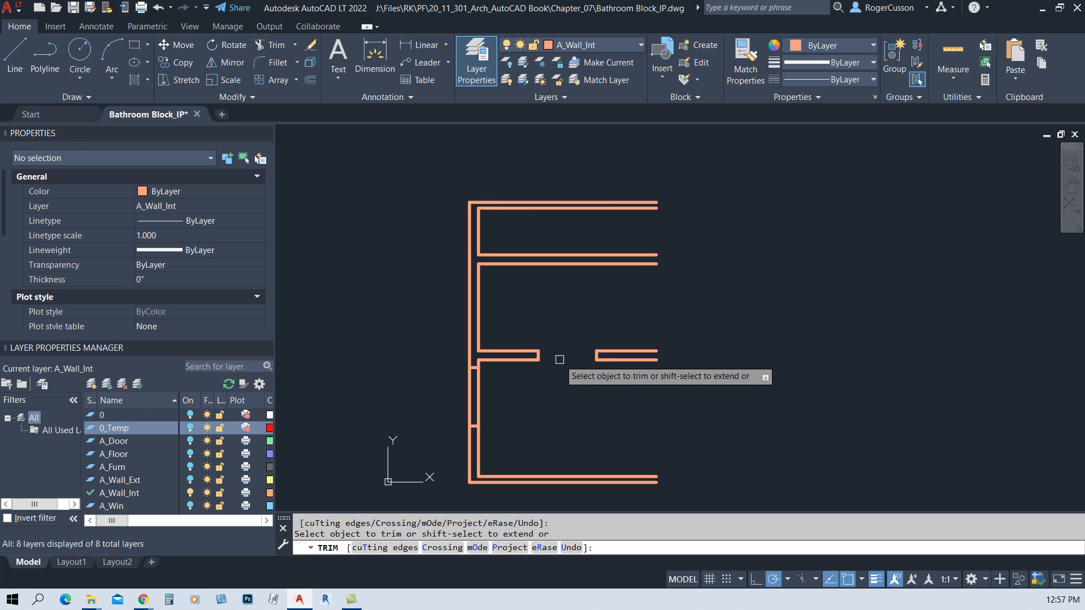
pyautogui.click(478, 418)
pyautogui.click(471, 401)
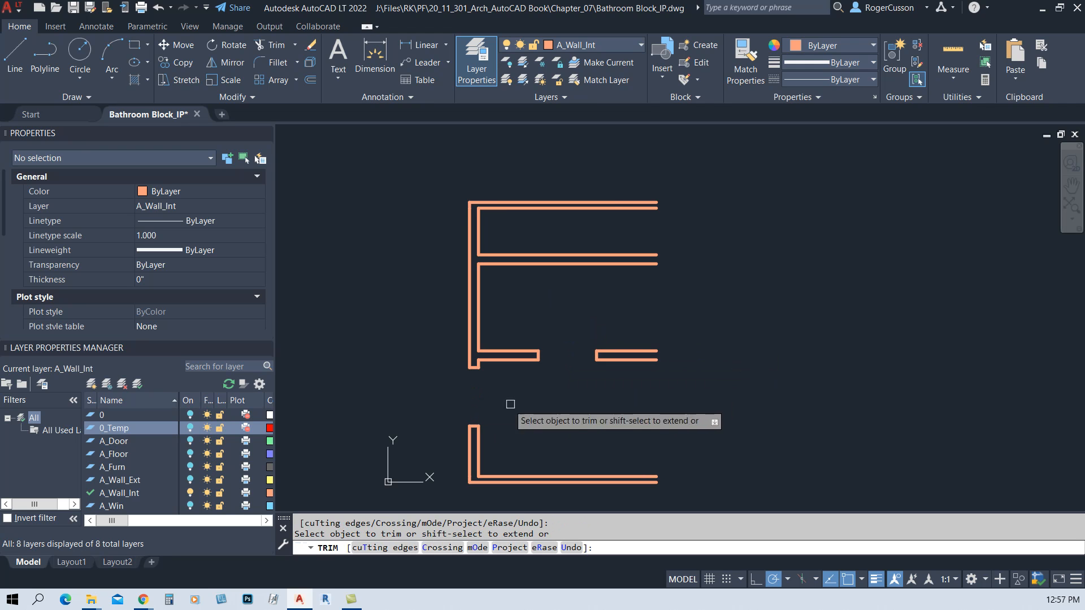
pyautogui.press('Escape')
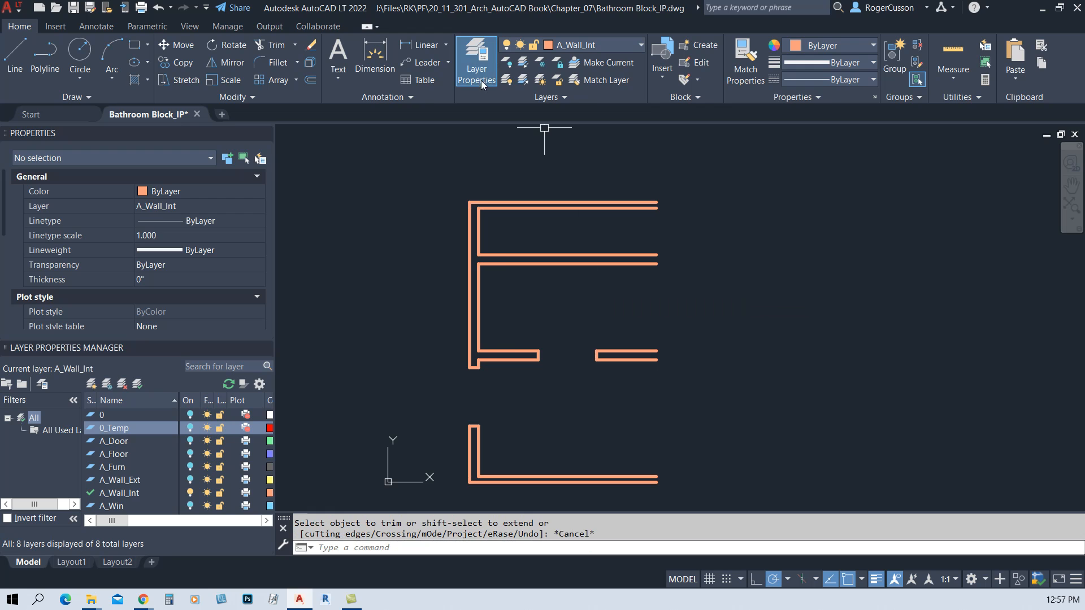
# Unisolate the layers to restore the full bathroom plan
pyautogui.click(522, 83)
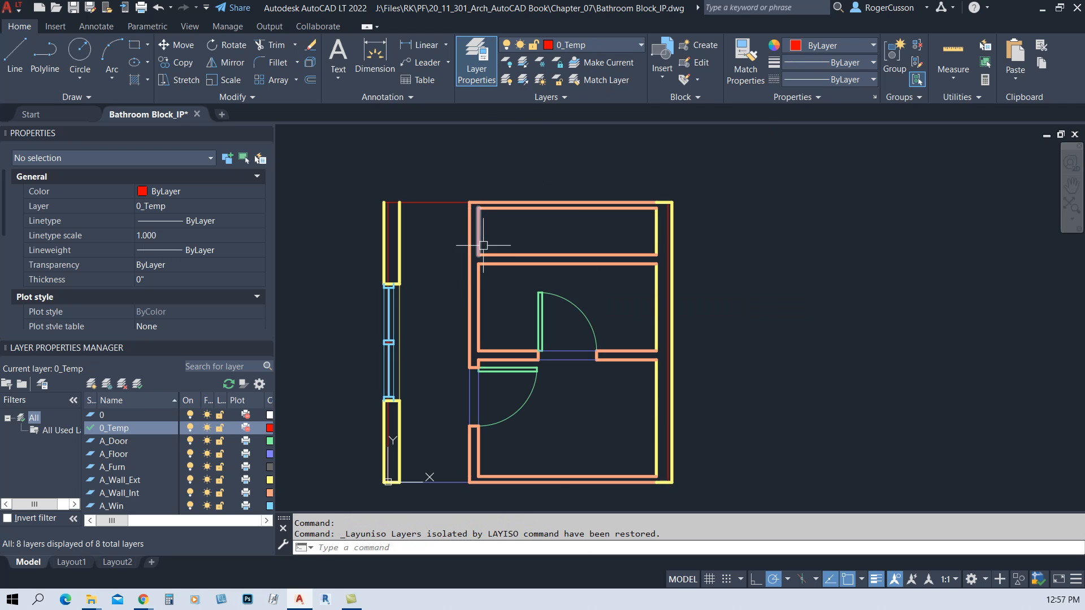
pyautogui.scroll(3, 491, 243)
pyautogui.scroll(-2, 499, 296)
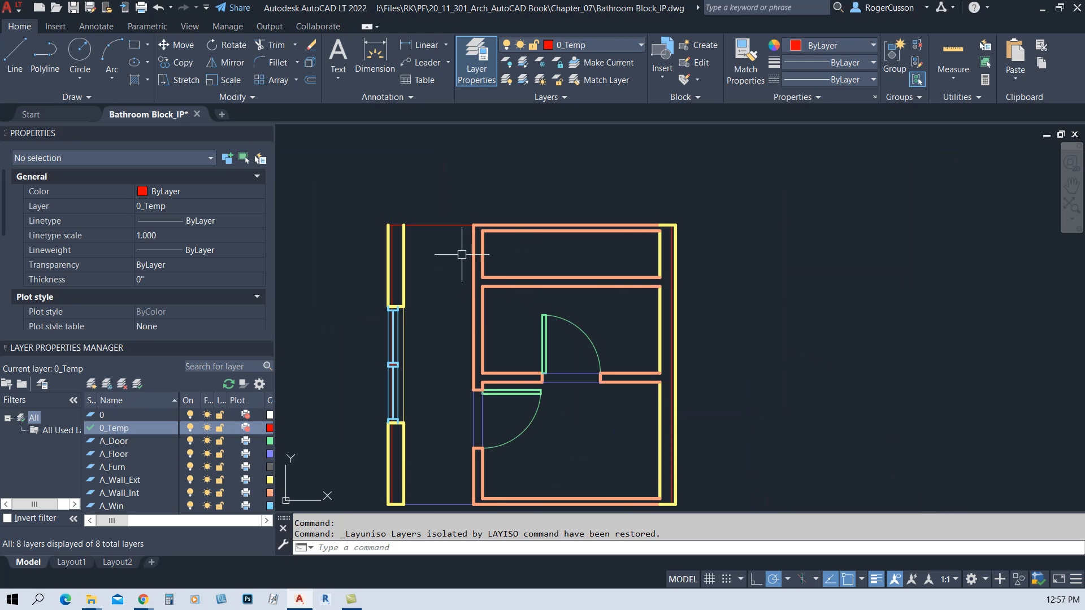
# Offset the top room's left inner wall line 12 inches to the right, into the room
pyautogui.moveTo(497, 219); pyautogui.dragTo(477, 236, button='middle')
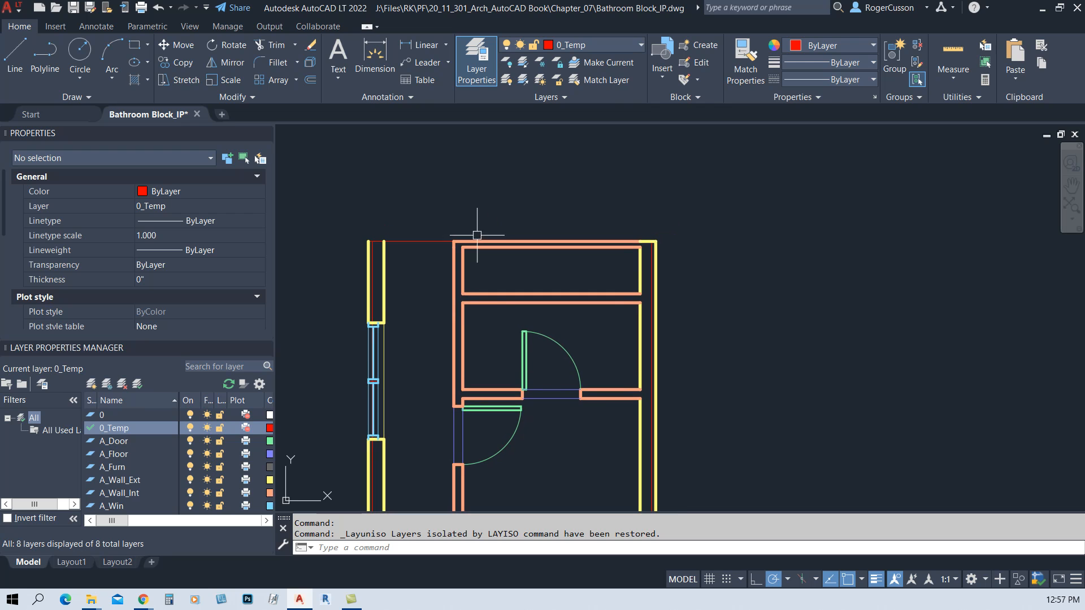
pyautogui.write('o')
pyautogui.press('Return')
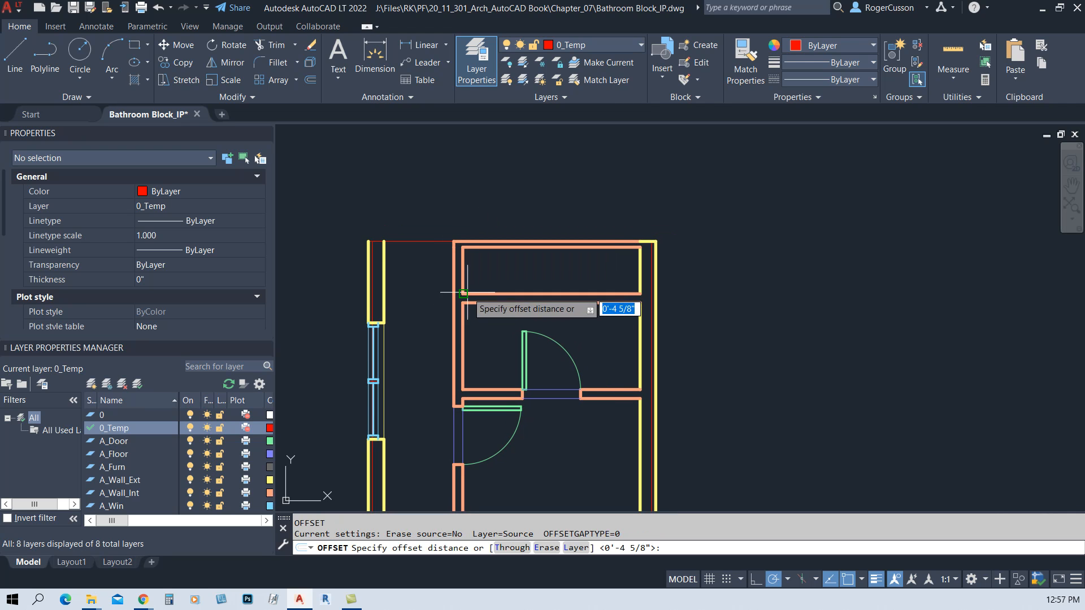
pyautogui.press('BackSpace')
pyautogui.press('Return')
pyautogui.click(463, 274)
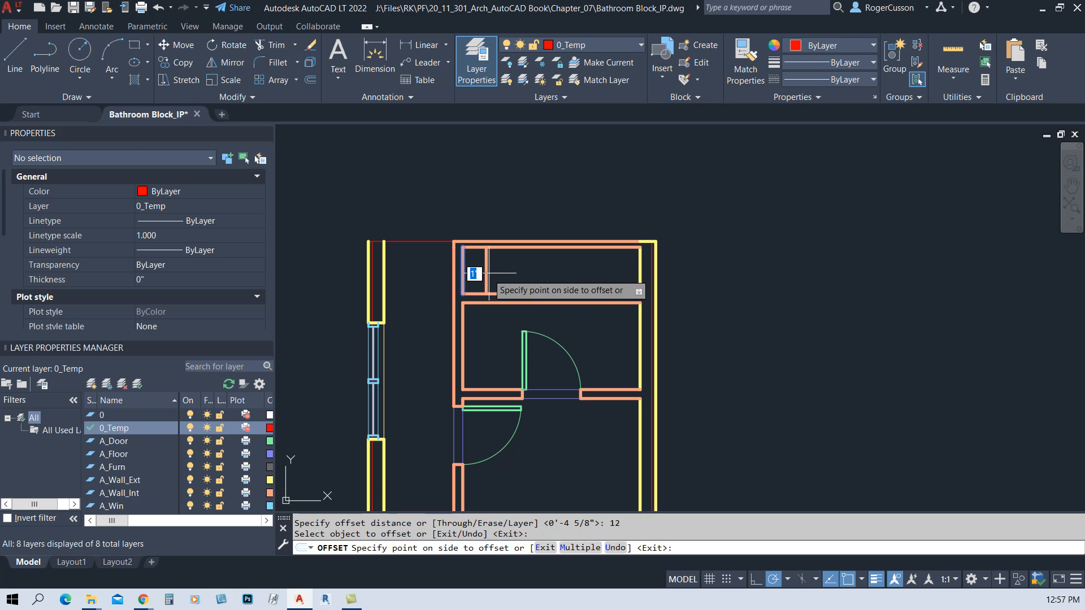
pyautogui.click(519, 272)
pyautogui.press('Escape')
# Offset the new vertical line in the top room 4.625 inches to the right for the partition thickness
pyautogui.scroll(4, 496, 269)
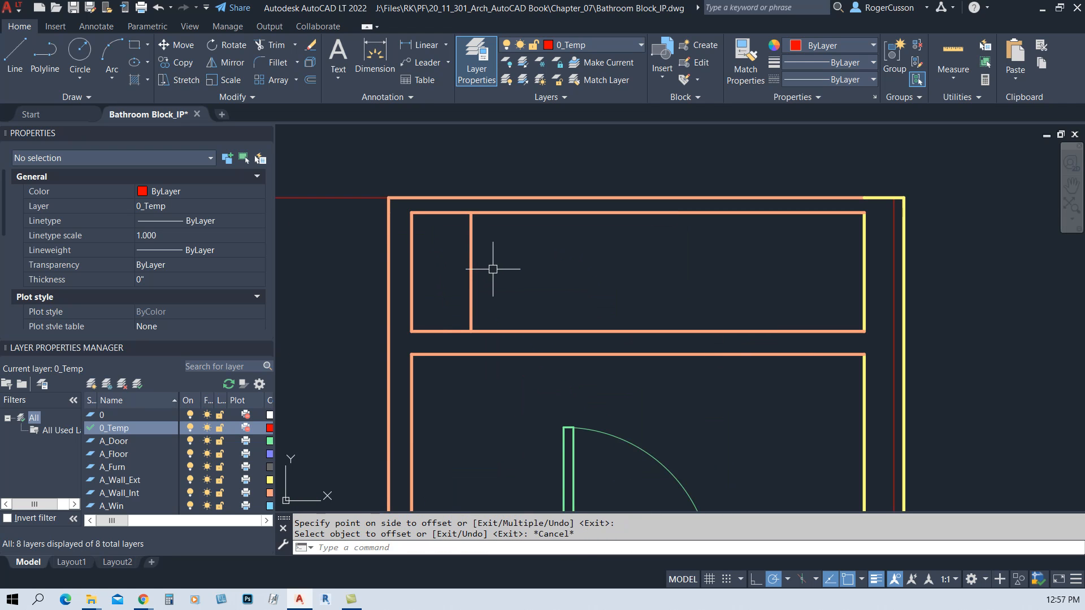
pyautogui.press('Return')
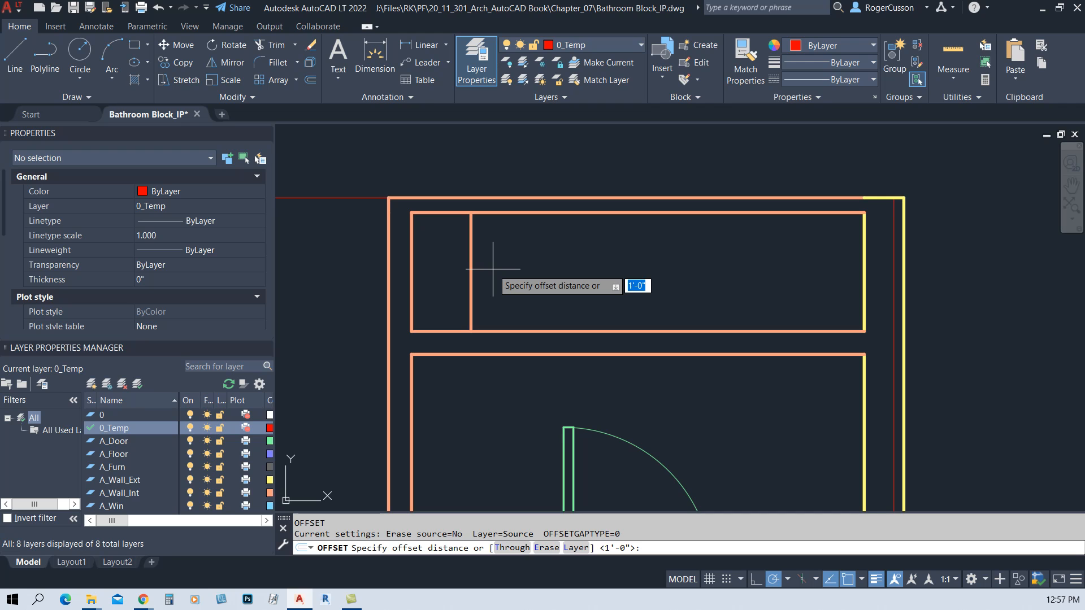
pyautogui.write('4.625')
pyautogui.press('Return')
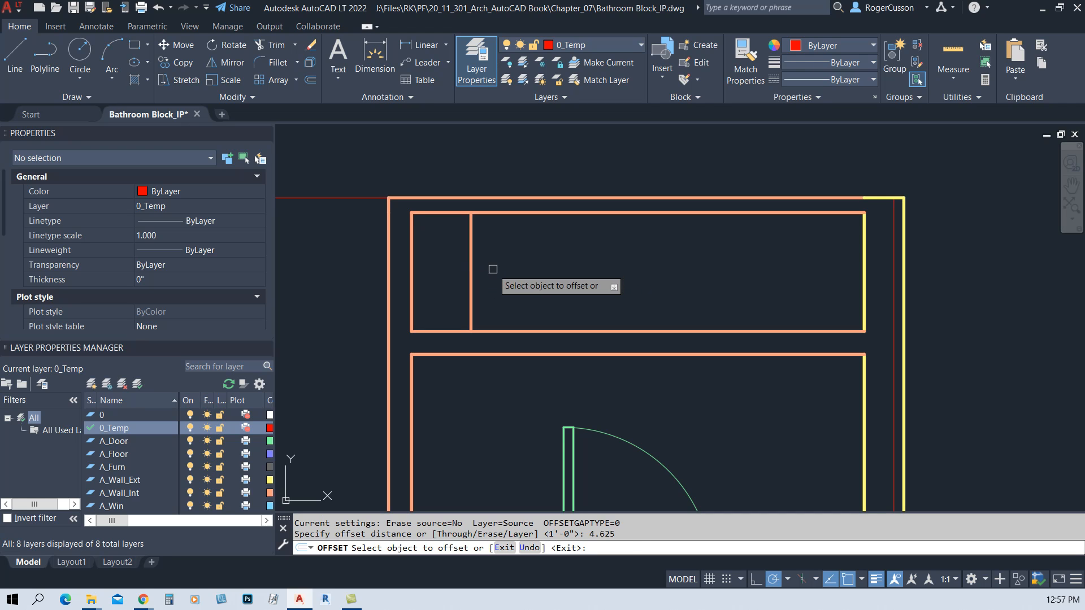
pyautogui.click(471, 269)
pyautogui.click(565, 257)
pyautogui.press('Escape')
# Trim the top room's upper and lower inner wall lines between the two new partition lines
pyautogui.write('tr')
pyautogui.press('Return')
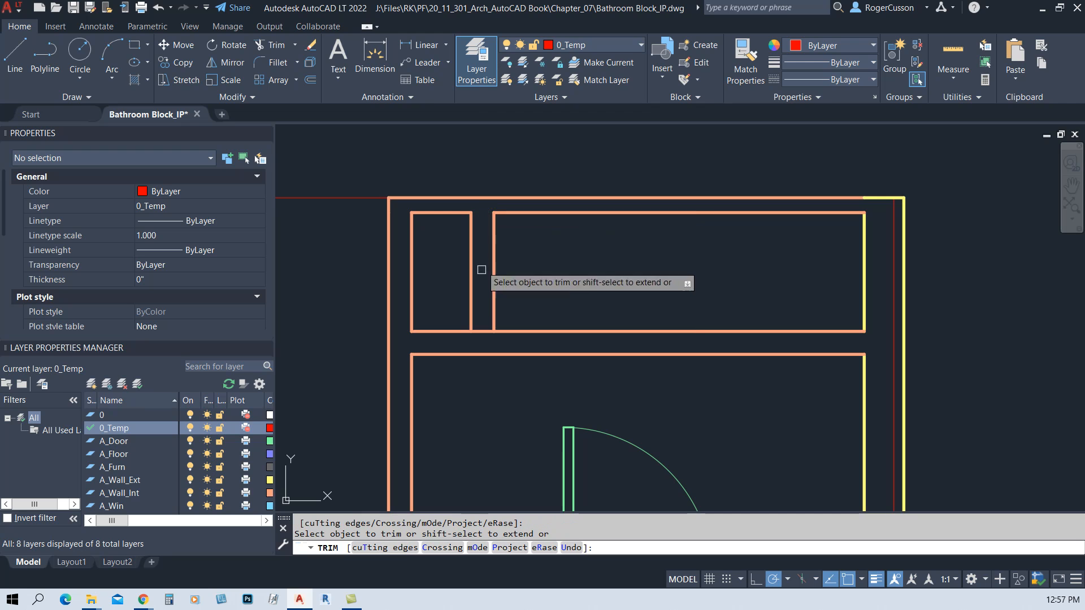
pyautogui.press('Escape')
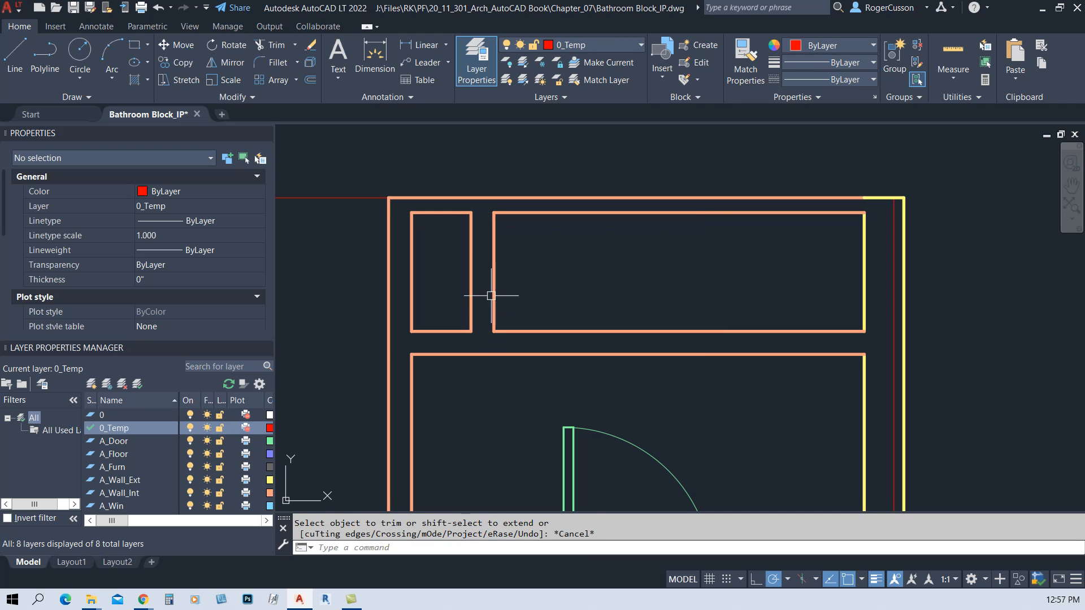
# Draw a line across the left interior wall from the midpoint of the small compartment's left line to the outer wall line
pyautogui.write('l')
pyautogui.press('Return')
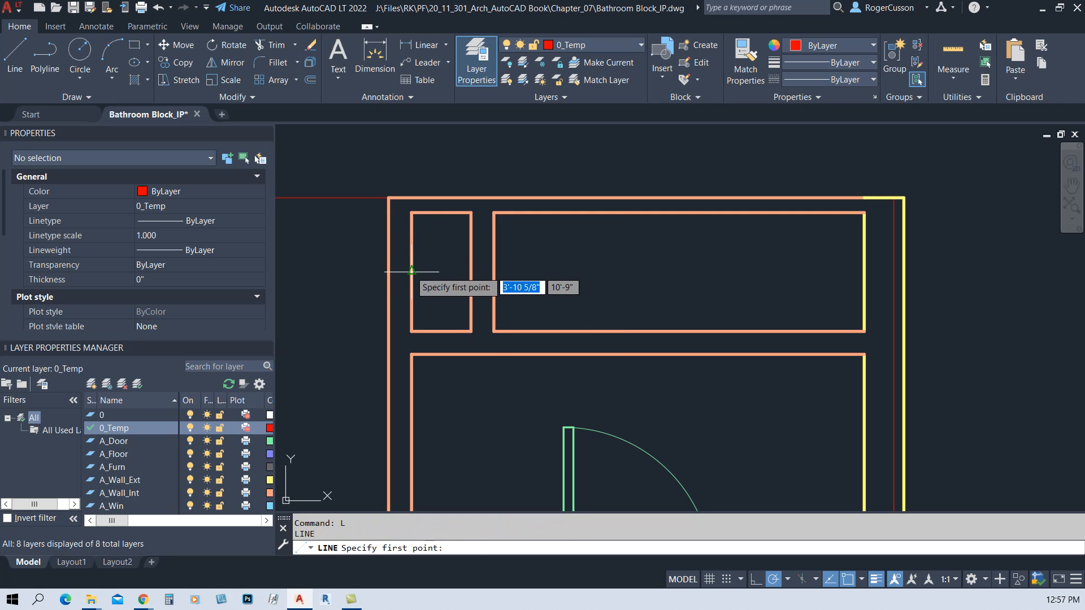
pyautogui.click(412, 271)
pyautogui.click(388, 271)
pyautogui.press('Return')
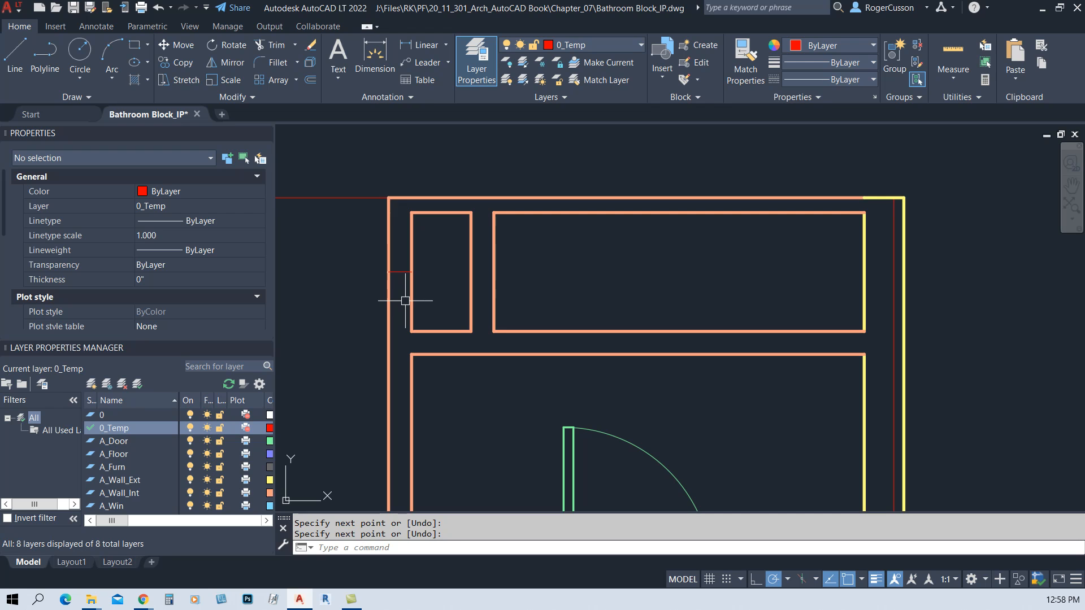
# Offset the short line across the wall 9 inches upward and 9 inches downward to mark the opening's jambs
pyautogui.write('o')
pyautogui.press('Return')
pyautogui.write('9')
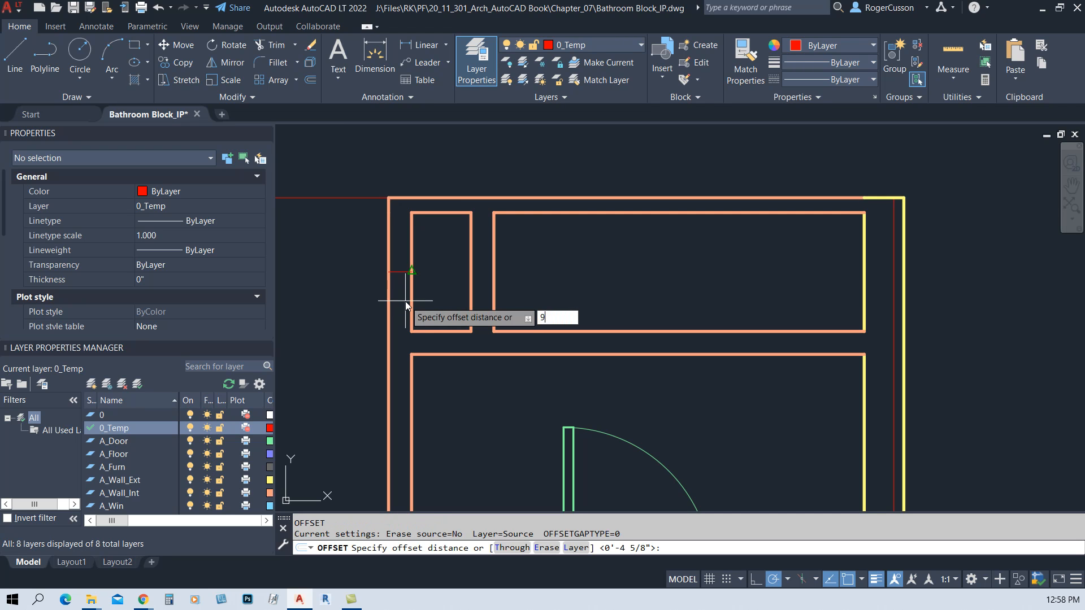
pyautogui.press('Return')
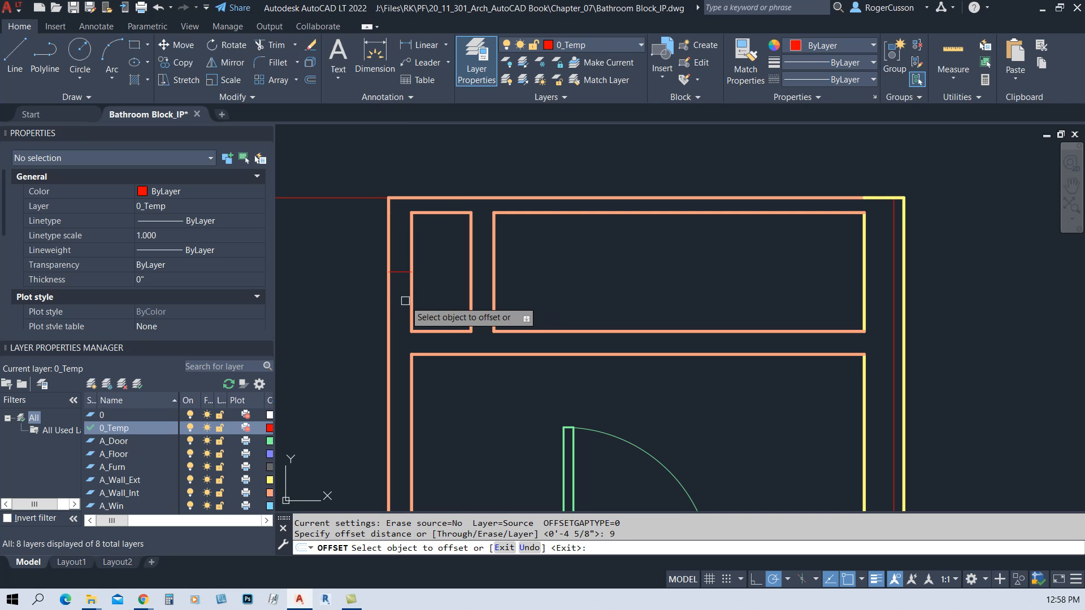
pyautogui.click(399, 272)
pyautogui.click(406, 238)
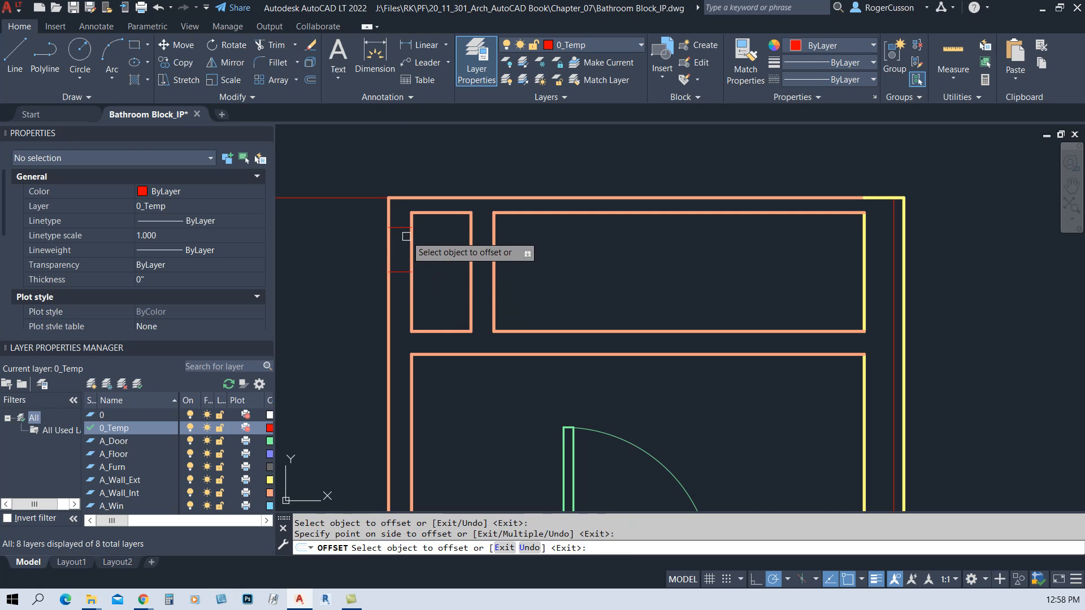
pyautogui.click(399, 272)
pyautogui.click(402, 304)
pyautogui.press('Escape')
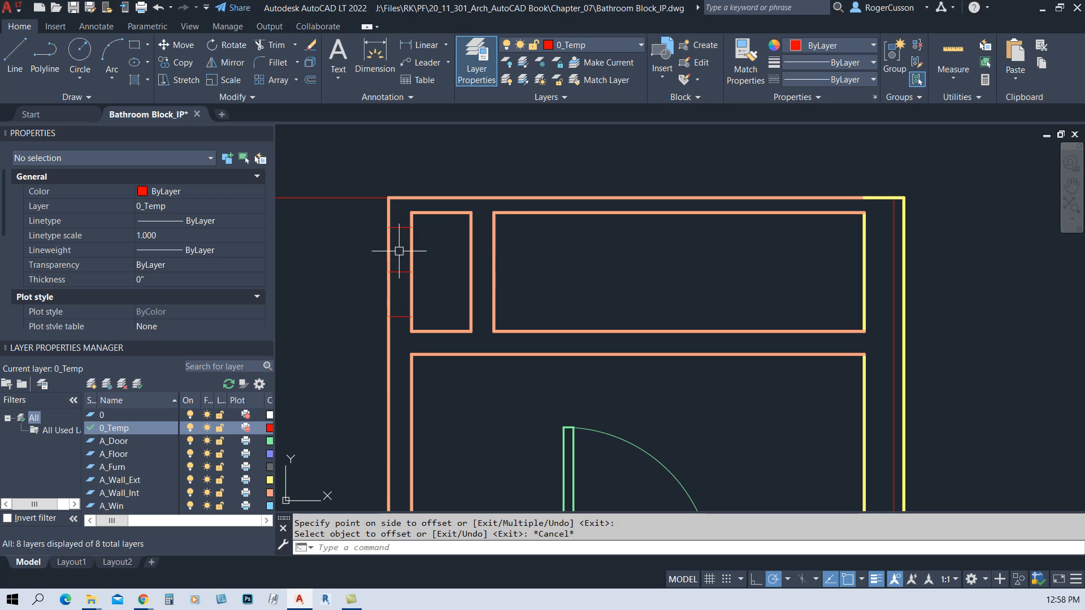
# Erase the short middle line and trim both wall lines between the two jamb lines to open the compartment
pyautogui.click(410, 272)
pyautogui.write('e')
pyautogui.press('Return')
pyautogui.write('tr')
pyautogui.press('Return')
pyautogui.click(411, 263)
pyautogui.click(392, 267)
pyautogui.press('Escape')
# Match the two red jamb lines to the layer of the interior wall lines
pyautogui.click(402, 228)
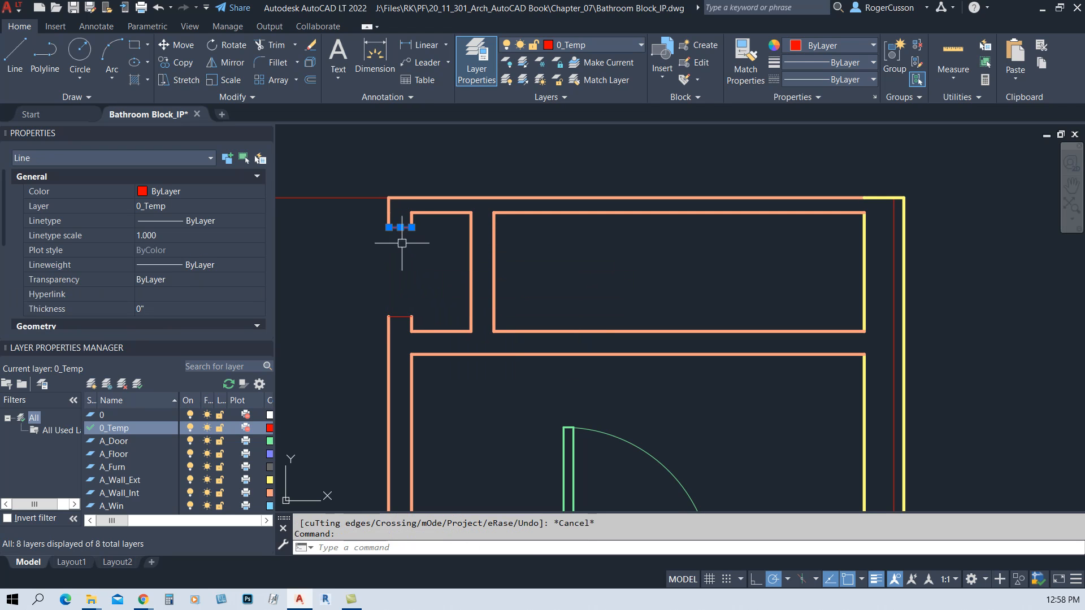
pyautogui.click(399, 317)
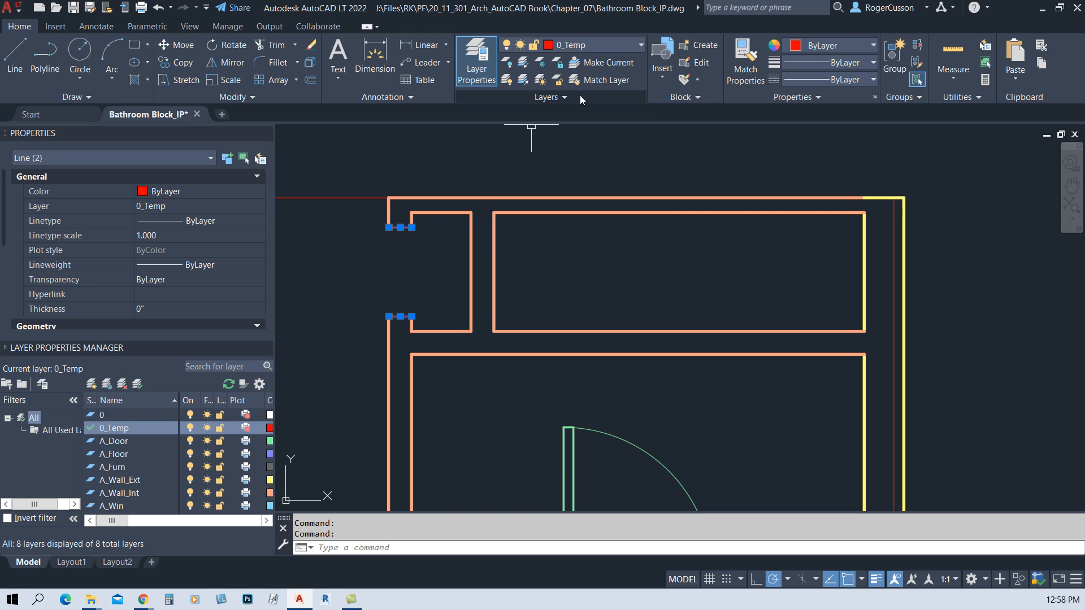
pyautogui.click(602, 80)
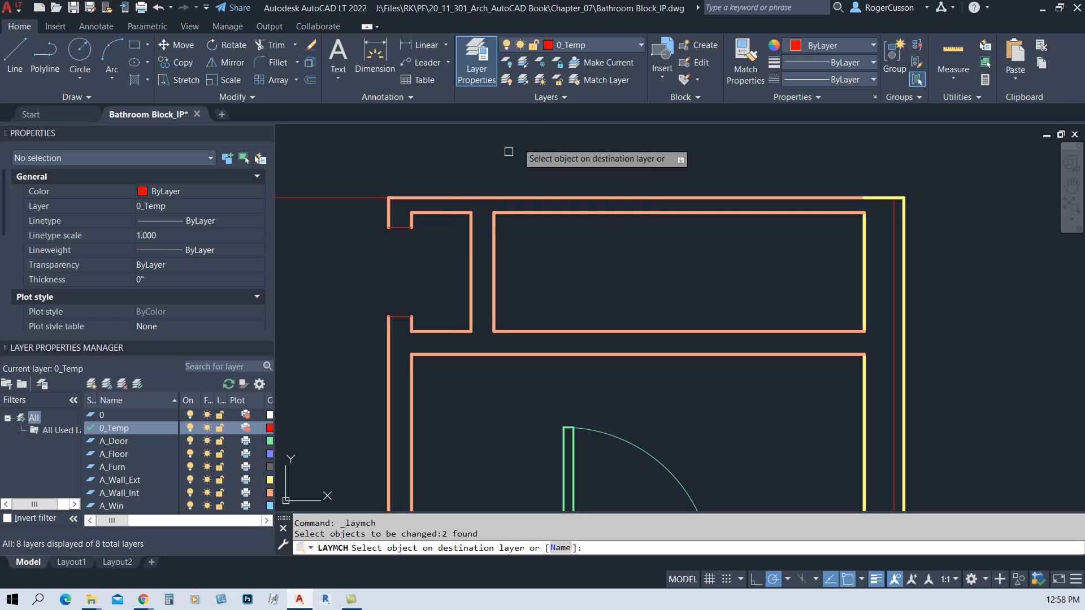
pyautogui.click(448, 213)
pyautogui.press('Escape')
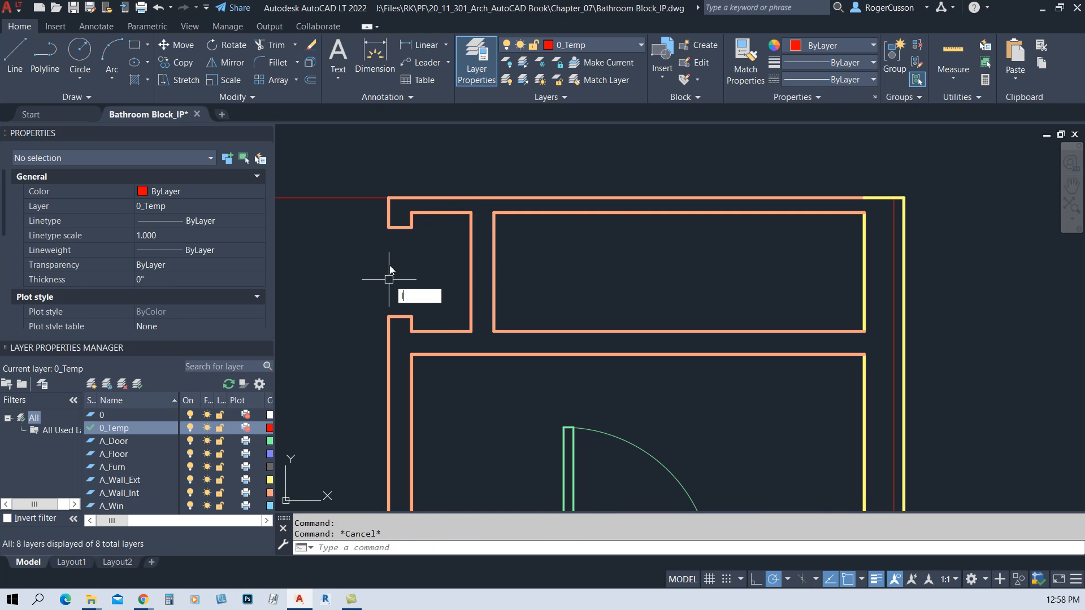
# Draw two connected 9-inch lines from the upper jamb's outer corner at 225° and 315°, forming a V outside the opening
pyautogui.write('l')
pyautogui.press('Return')
pyautogui.click(388, 227)
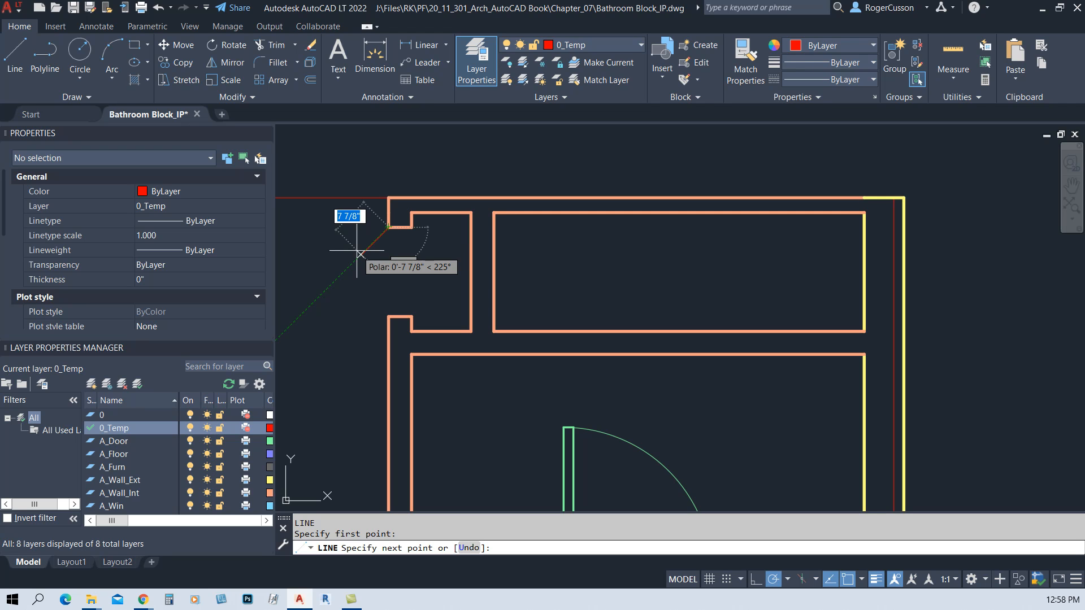
pyautogui.write('9')
pyautogui.press('Return')
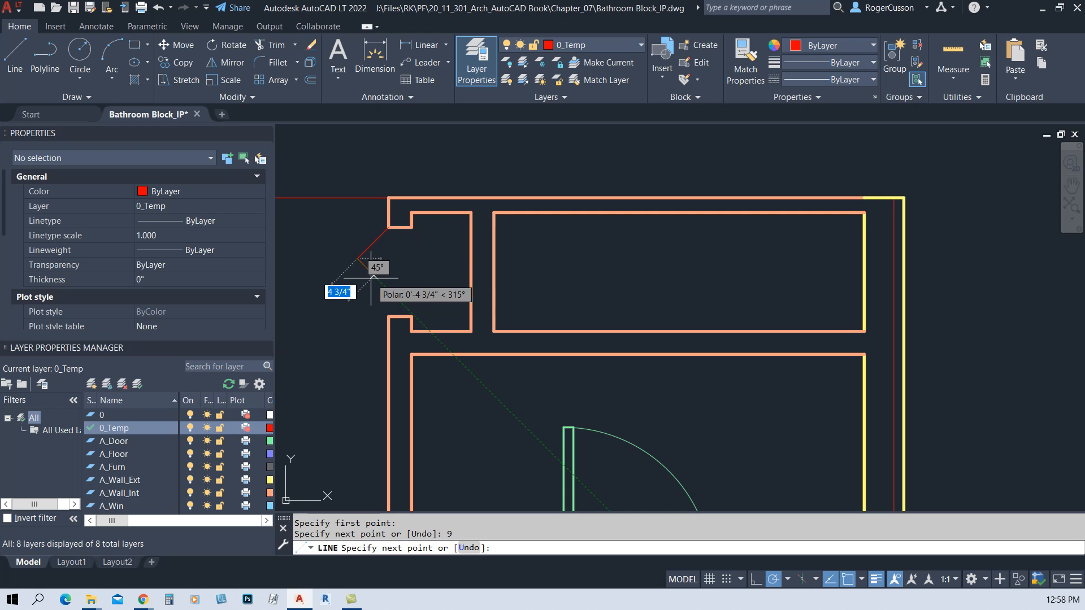
pyautogui.write('9')
pyautogui.press('Return')
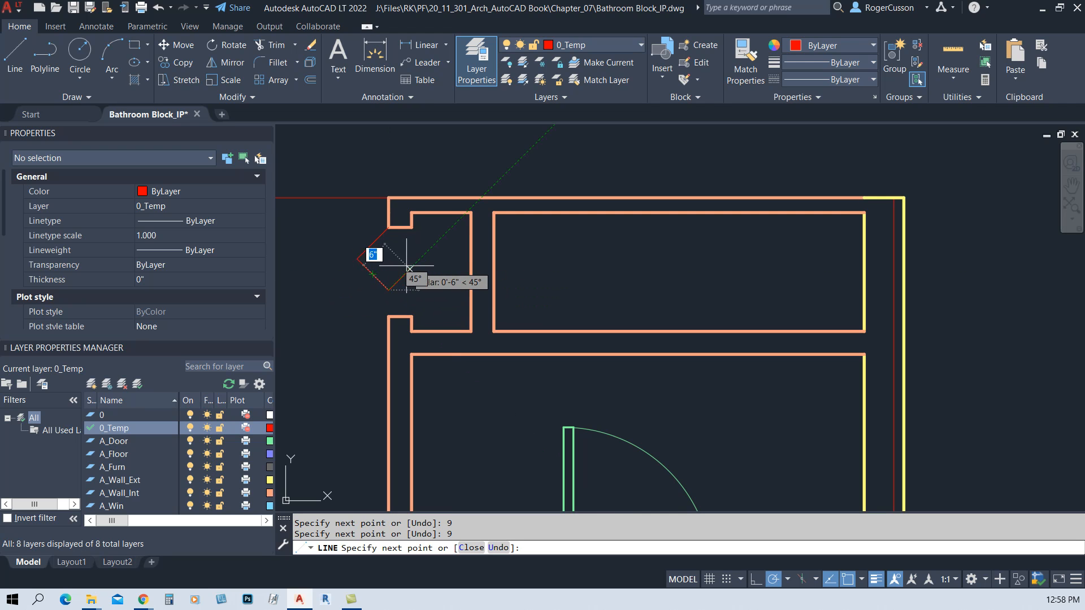
pyautogui.press('Return')
# Offset both V-shaped door lines 1.5 inches outward for the leaf thickness
pyautogui.press('Return')
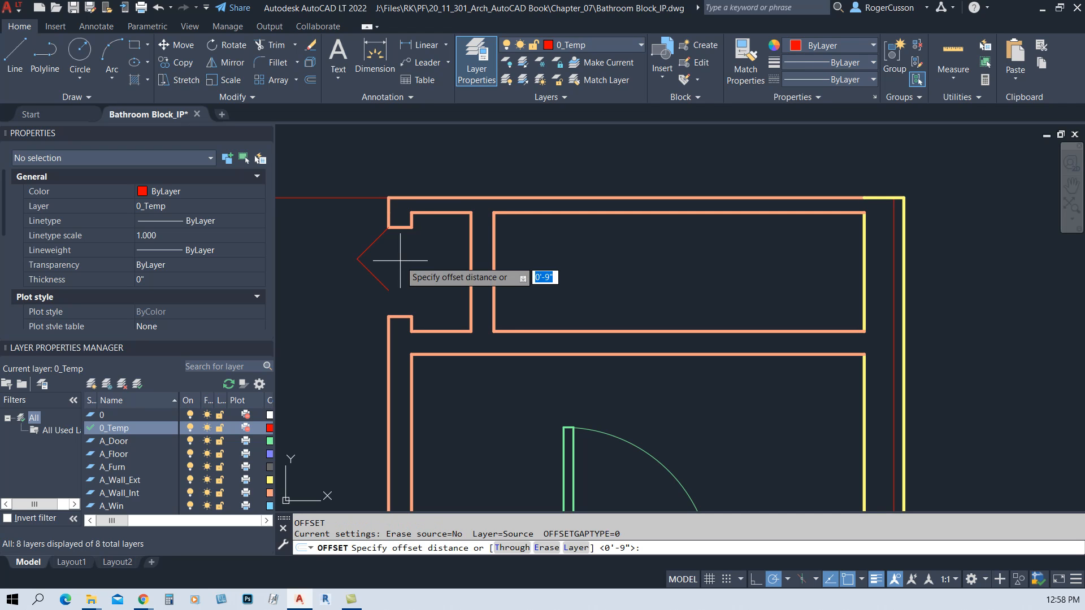
pyautogui.write('1.5')
pyautogui.press('Return')
pyautogui.click(373, 243)
pyautogui.click(353, 235)
pyautogui.click(370, 274)
pyautogui.click(346, 293)
pyautogui.press('Escape')
# Draw short lines closing the lower and upper open ends of the two door leaves
pyautogui.write('l')
pyautogui.press('Return')
pyautogui.click(384, 294)
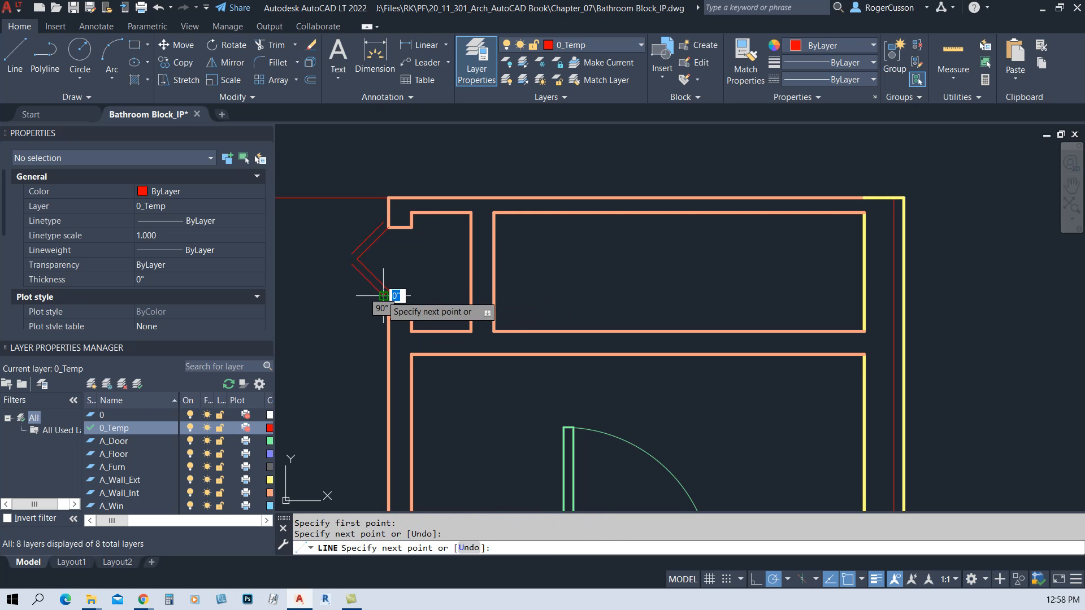
pyautogui.press('Return')
pyautogui.press('Return')
pyautogui.click(388, 228)
pyautogui.click(352, 256)
pyautogui.press('Escape')
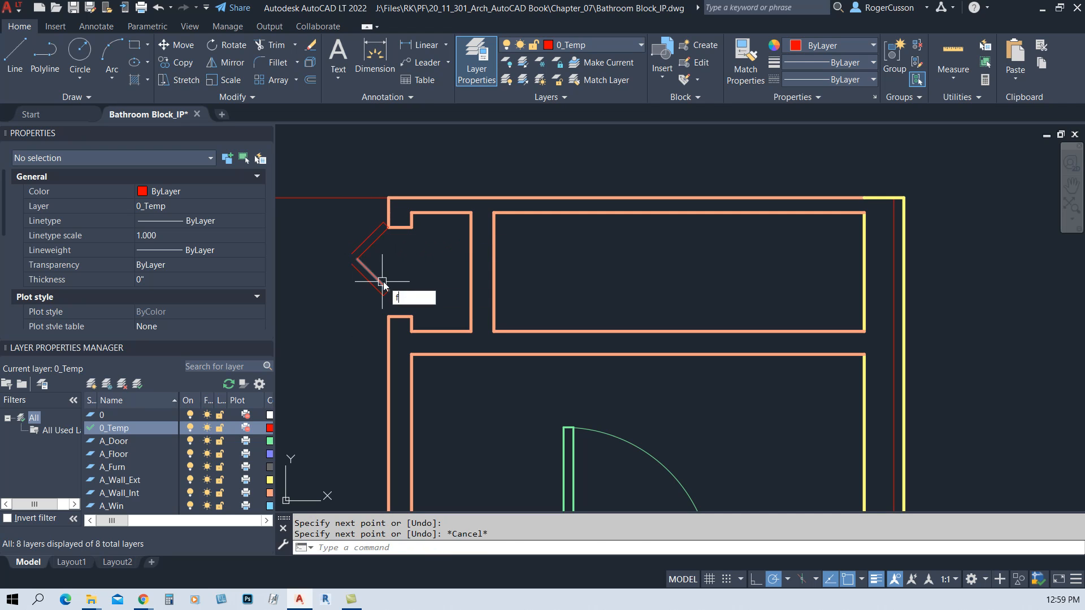
# Fillet the leaf lines at zero radius, joining each leaf's outer line to the other leaf's inner line
pyautogui.press('Return')
pyautogui.click(359, 247)
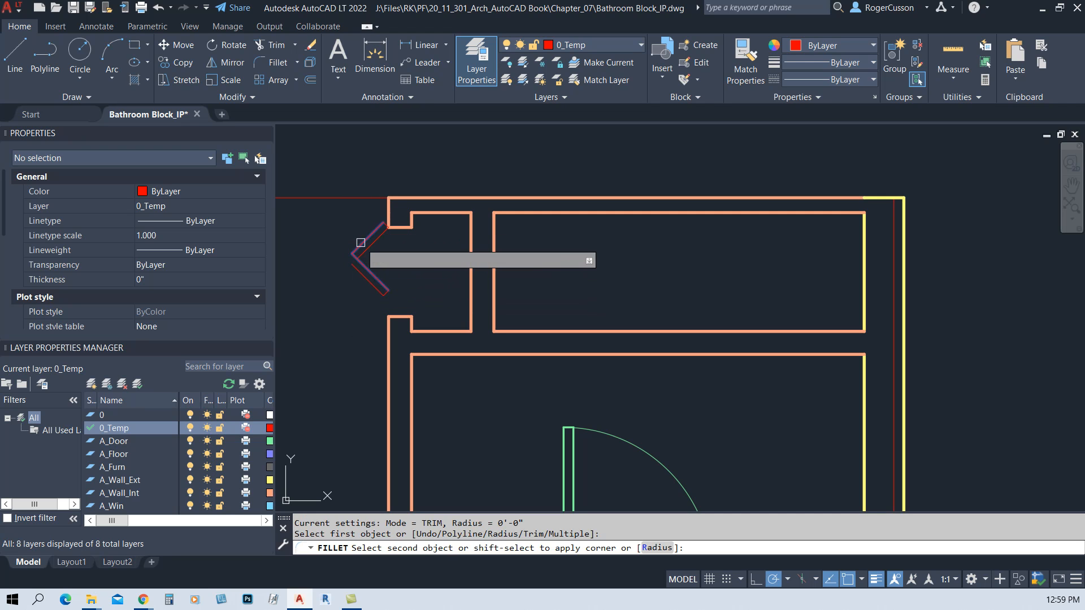
pyautogui.click(362, 244)
pyautogui.press('Return')
pyautogui.click(366, 248)
pyautogui.press('Escape')
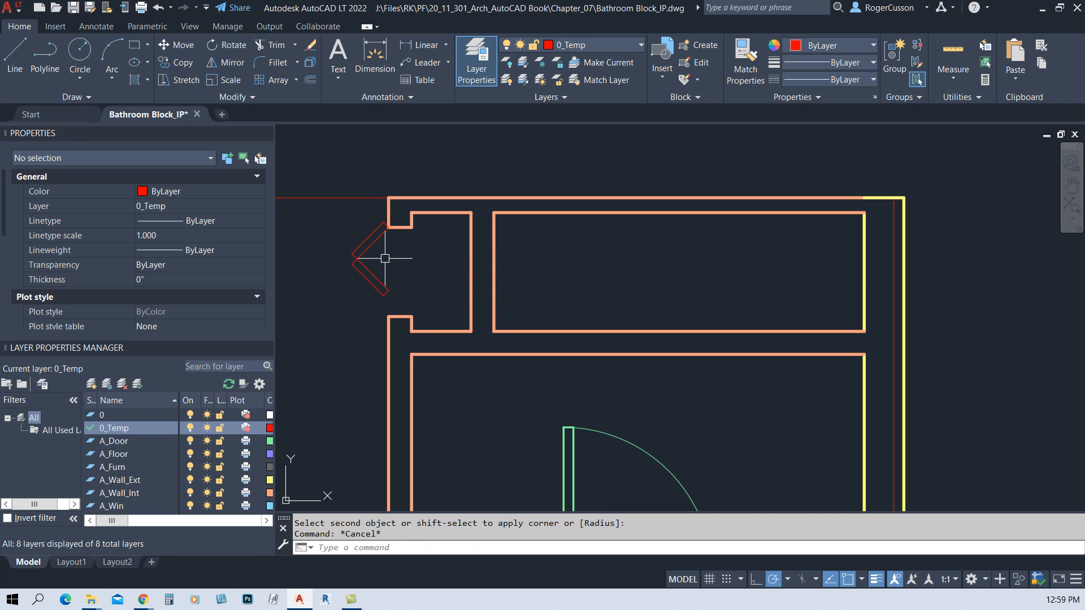
# Move the whole folding door by its upper leaf's outer end corner to the outer corner of the upper jamb
pyautogui.write('m')
pyautogui.press('Return')
pyautogui.write('w')
pyautogui.press('Return')
pyautogui.click(337, 306)
pyautogui.click(393, 203)
pyautogui.press('Return')
pyautogui.click(384, 222)
pyautogui.click(390, 228)
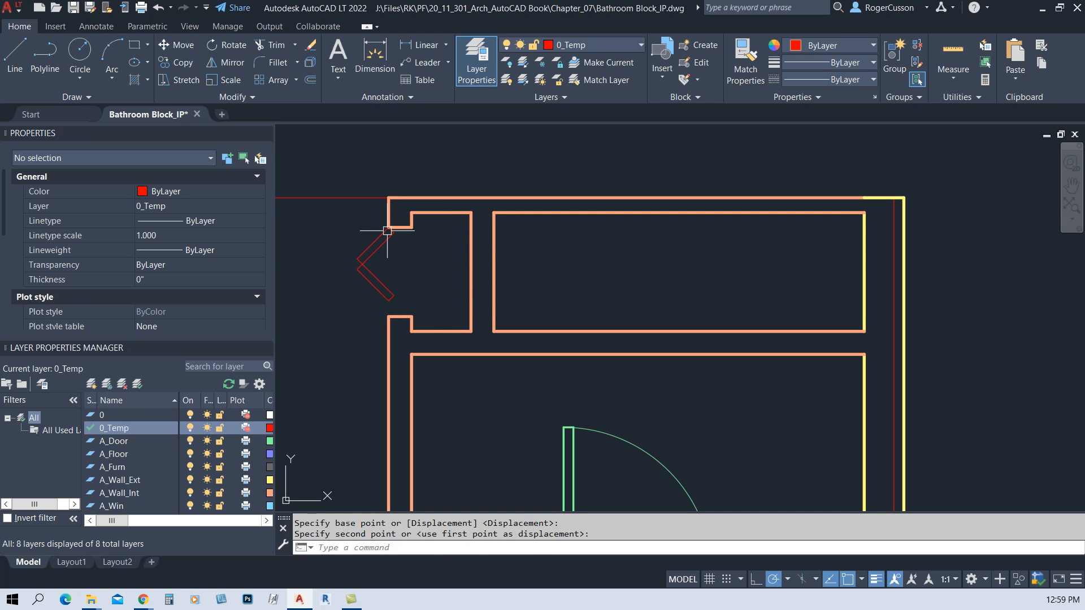
# Change the six folding door lines to the A_Door layer by matching the existing upright door
pyautogui.press('Escape')
pyautogui.click(344, 308)
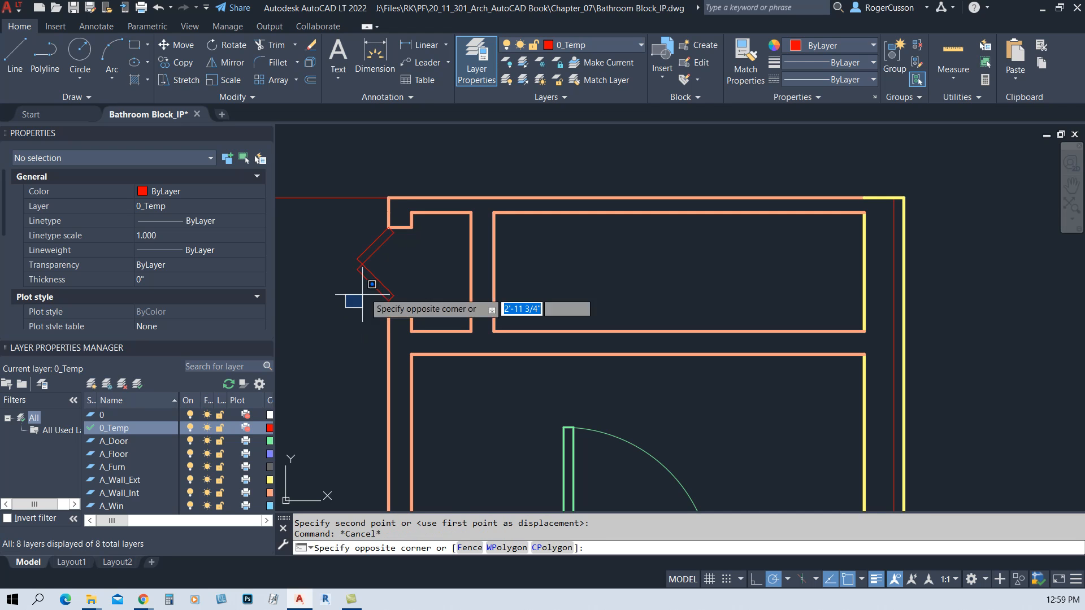
pyautogui.click(401, 218)
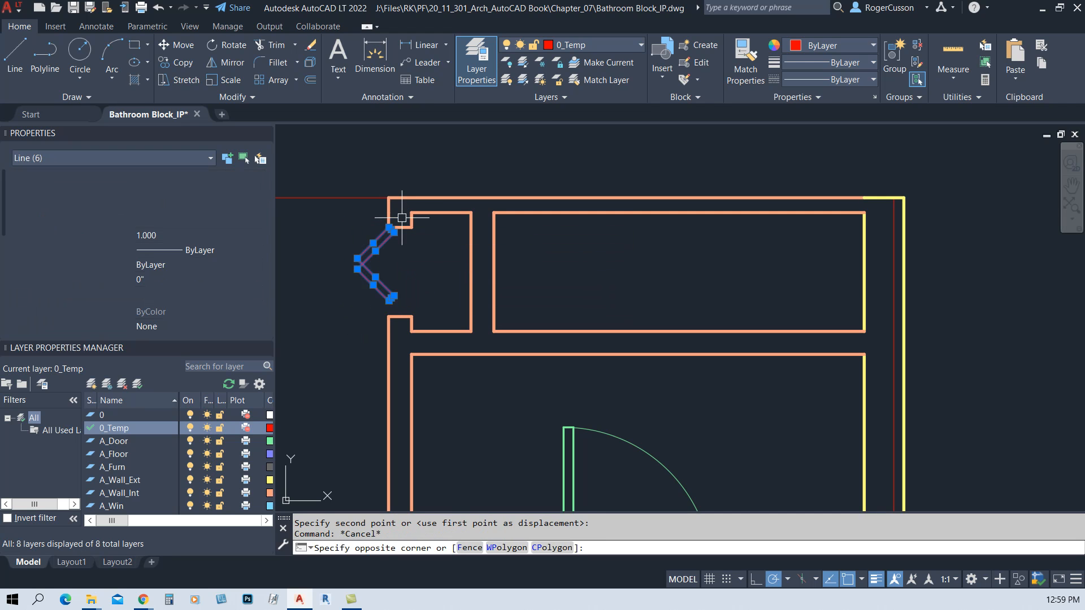
pyautogui.click(601, 78)
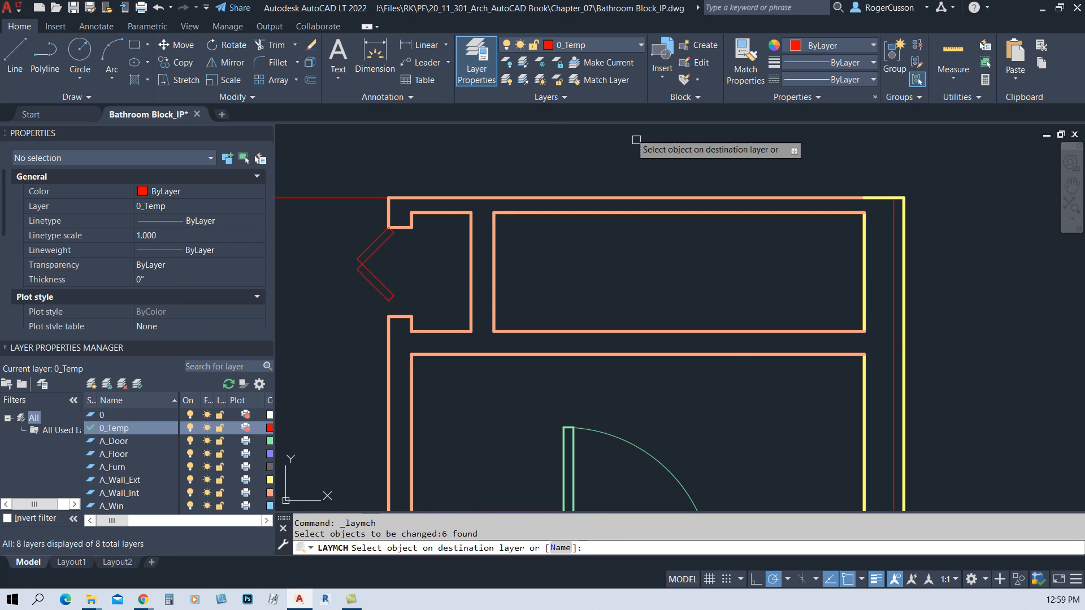
pyautogui.click(566, 454)
pyautogui.scroll(-4, 523, 424)
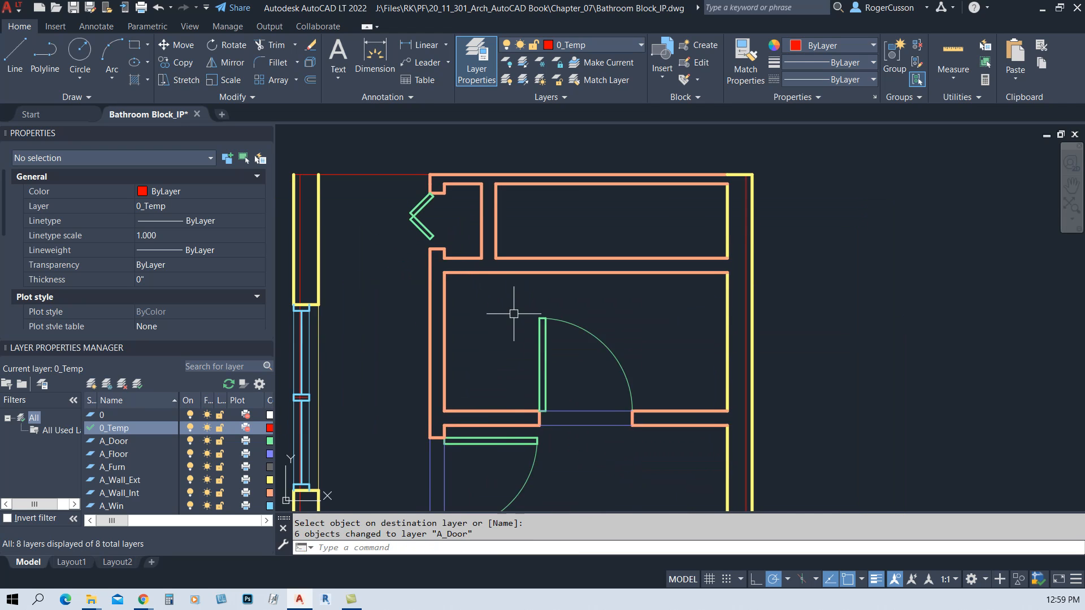
pyautogui.moveTo(519, 328); pyautogui.dragTo(532, 275, button='middle')
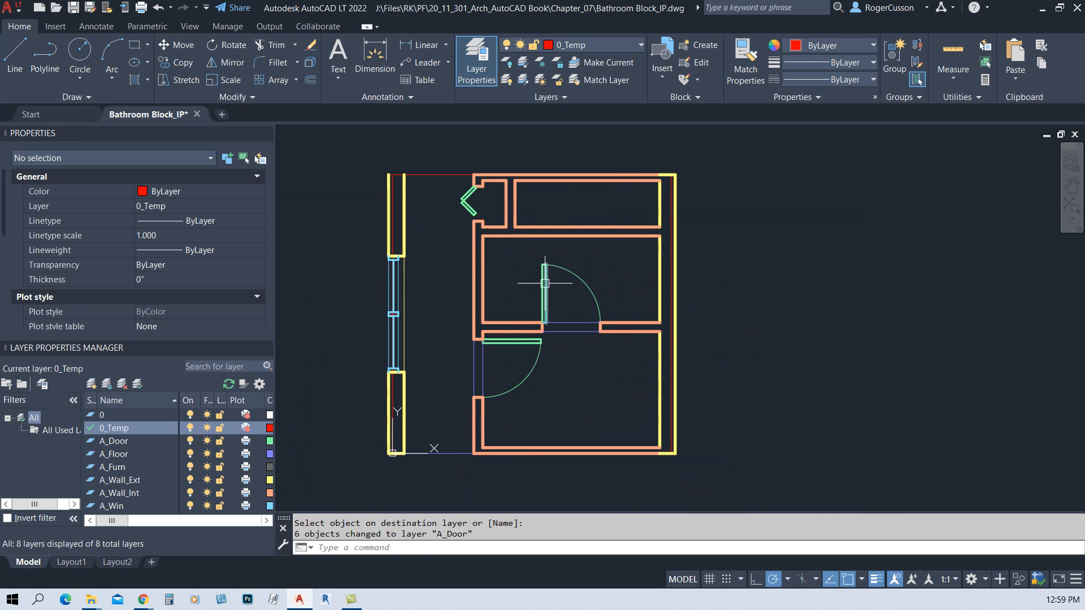